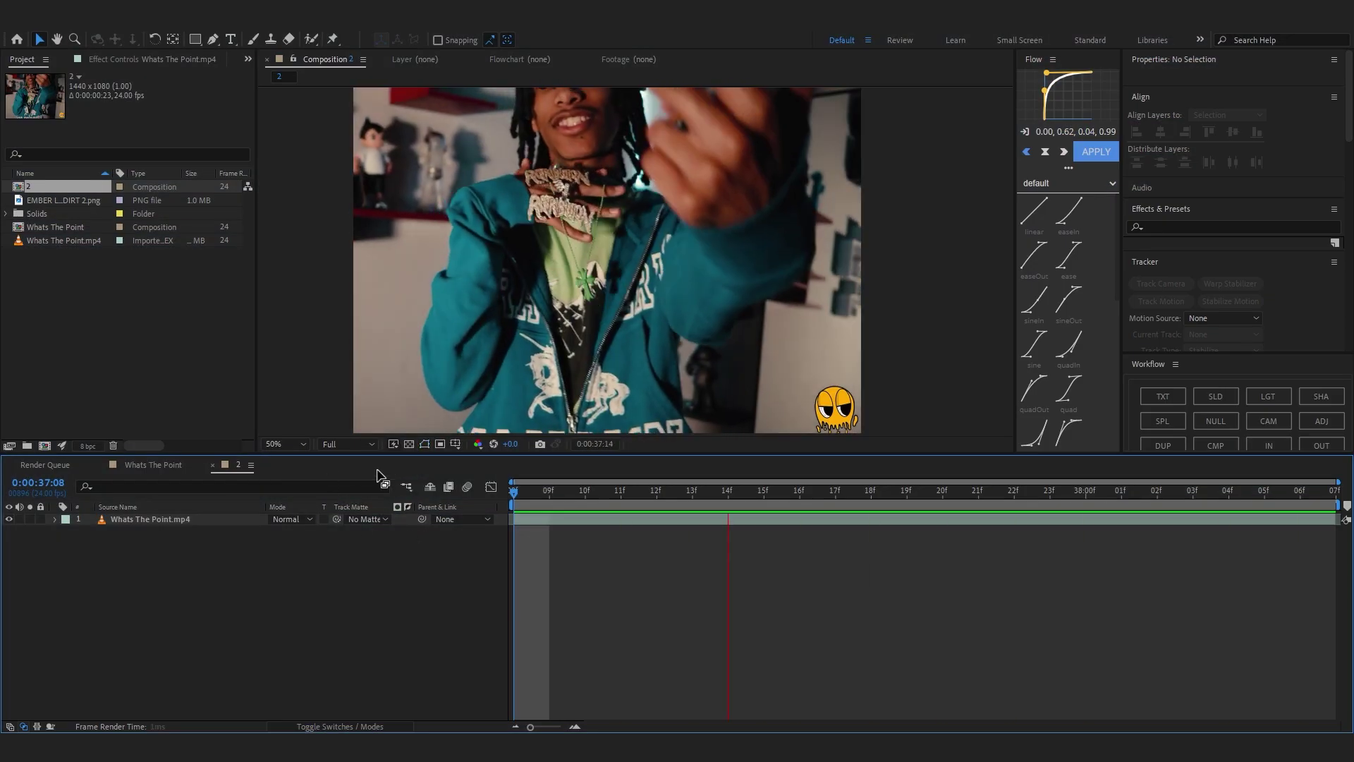
# Duplicate the Whats The Point.mp4 layer and open the upper copy for rotoscoping with the Roto Brush
pyautogui.press('space')
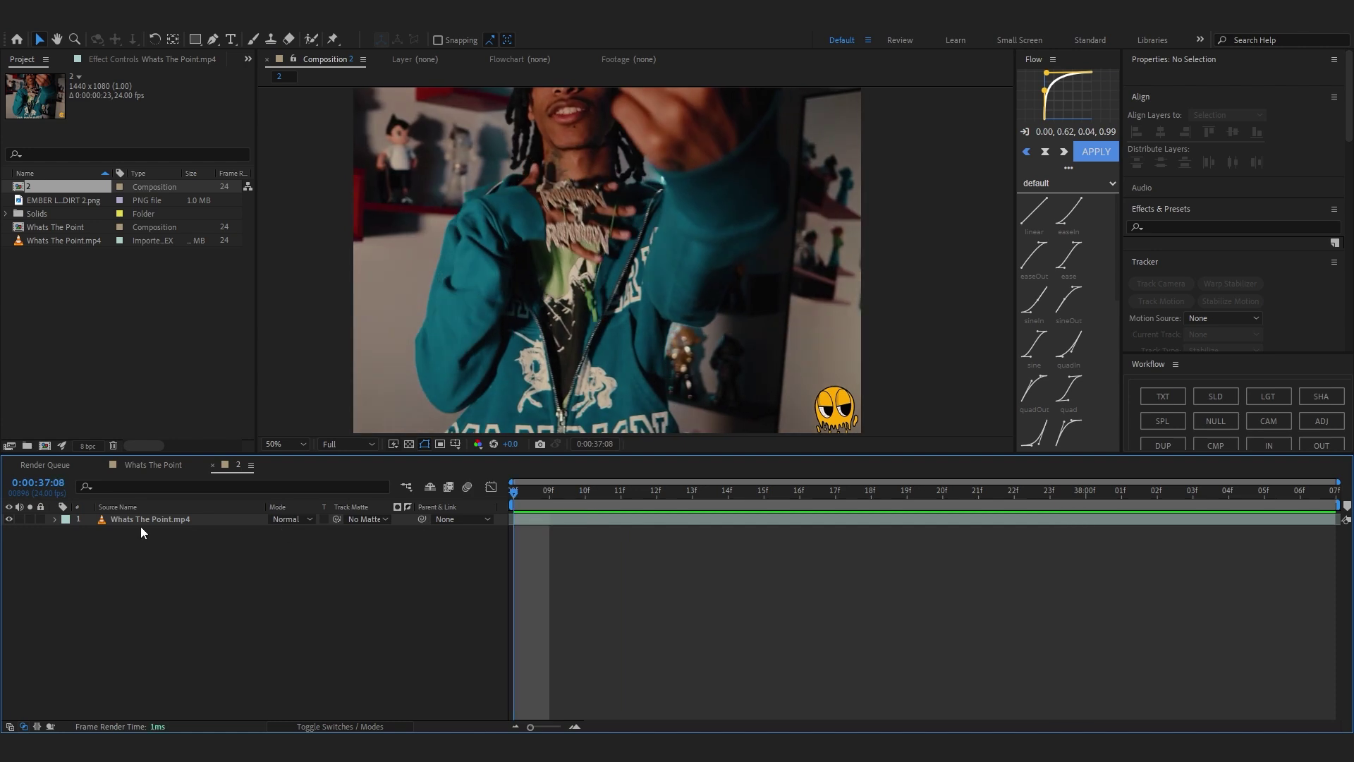
pyautogui.click(131, 526)
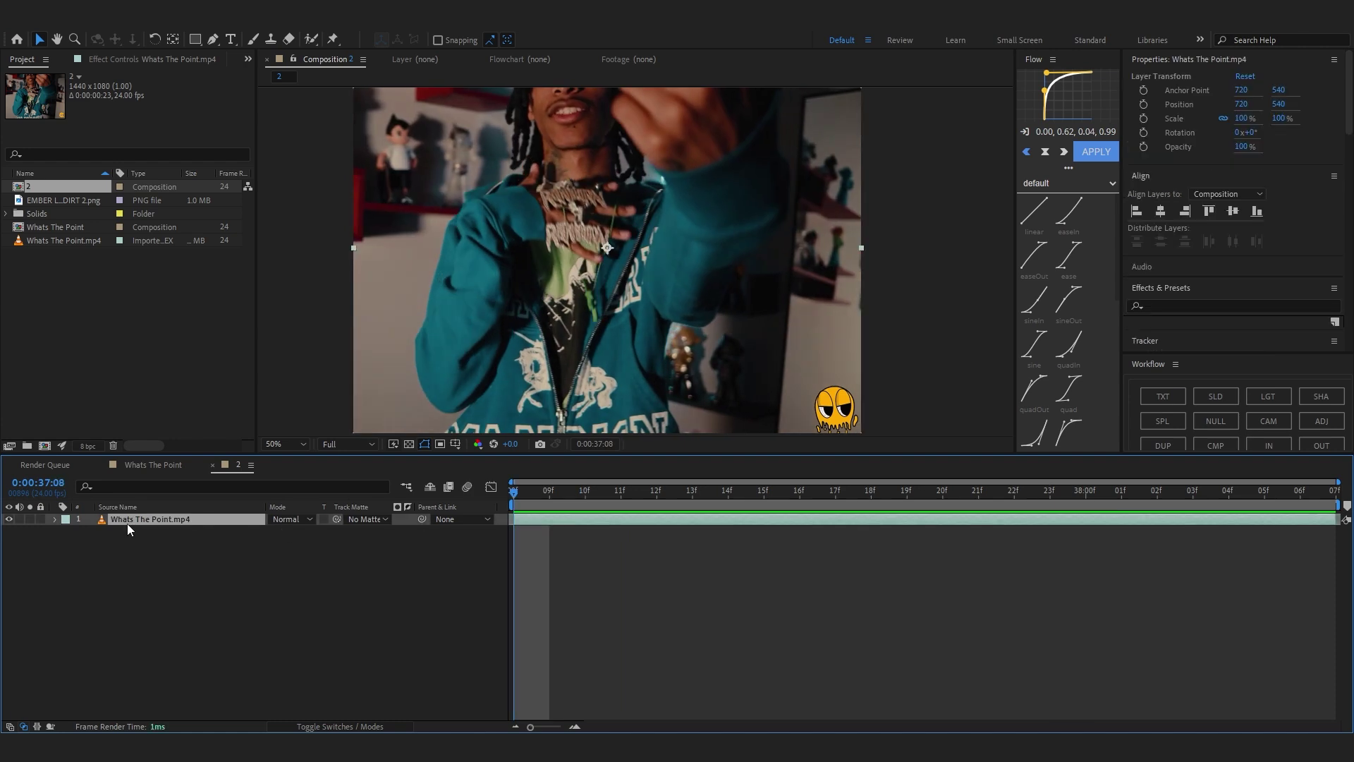
pyautogui.hotkey('ctrl', 'd')
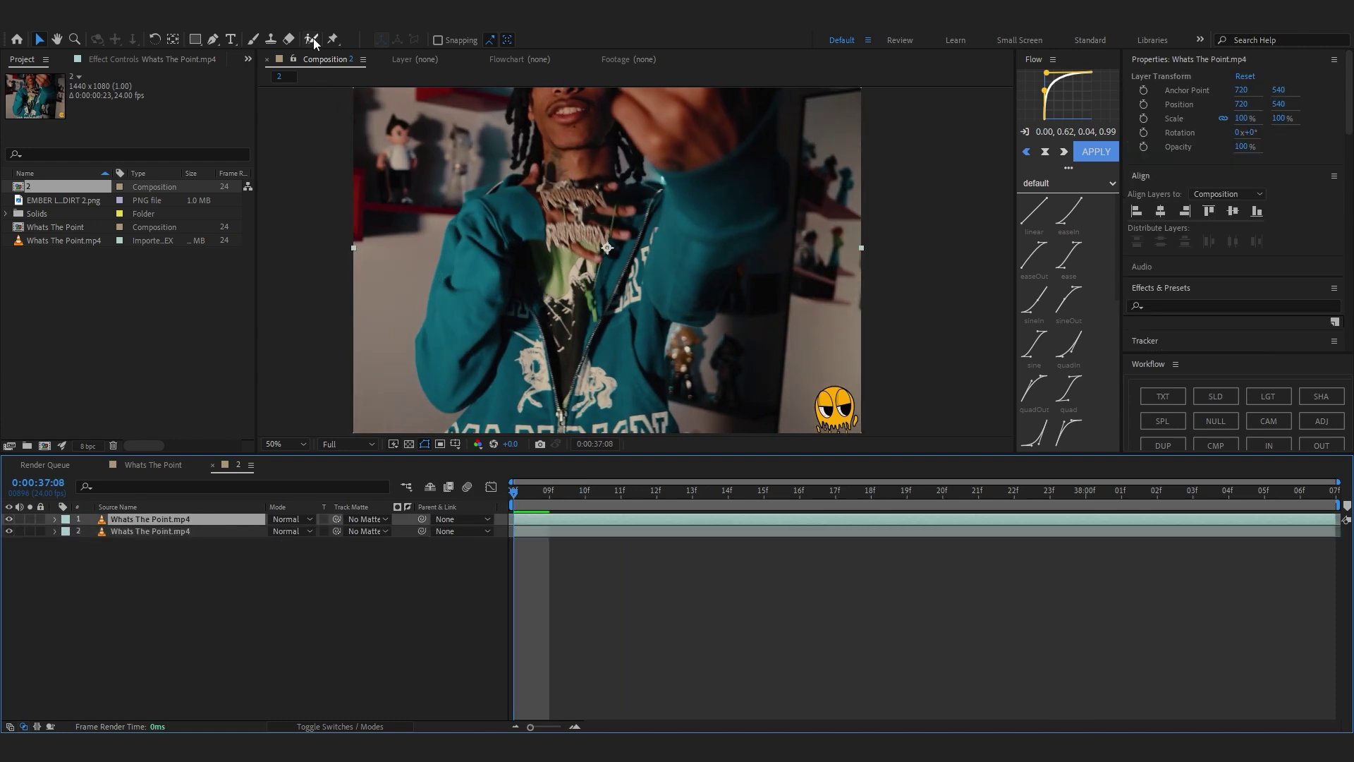
pyautogui.click(313, 38)
pyautogui.doubleClick(566, 222)
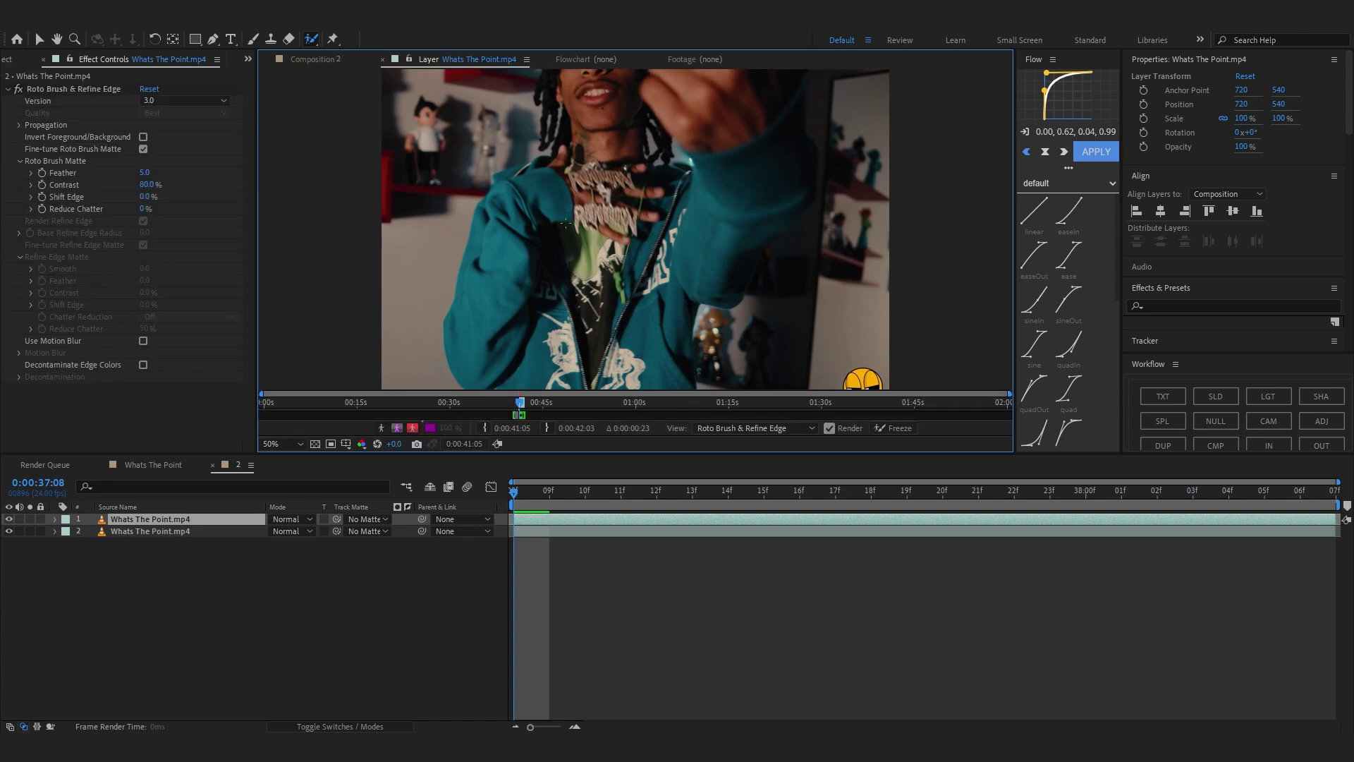
# Paint Roto Brush foreground and background strokes to isolate both chain pendants on the duplicated layer
pyautogui.scroll(3, 600, 206)
pyautogui.moveTo(577, 200); pyautogui.dragTo(730, 307)
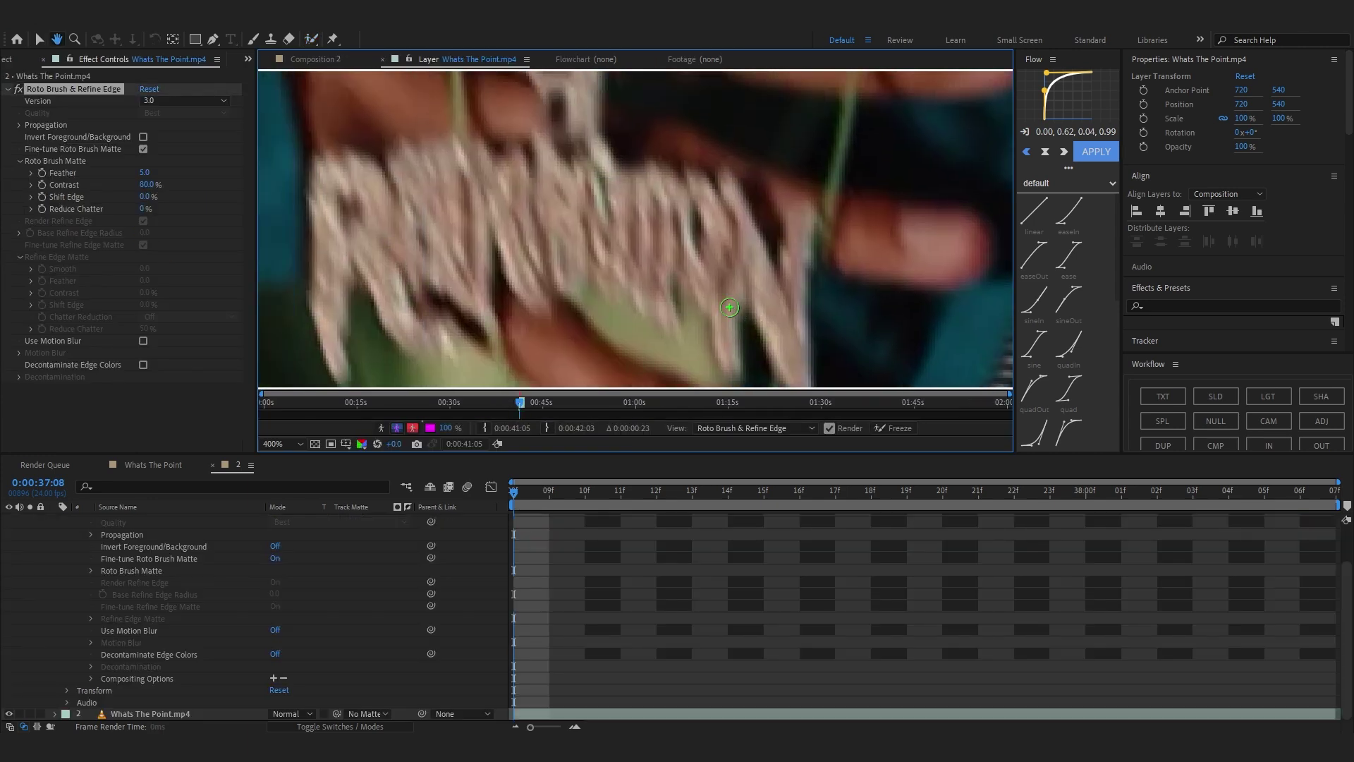
pyautogui.scroll(-2, 729, 308)
pyautogui.scroll(1, 716, 296)
pyautogui.moveTo(507, 163); pyautogui.dragTo(499, 209)
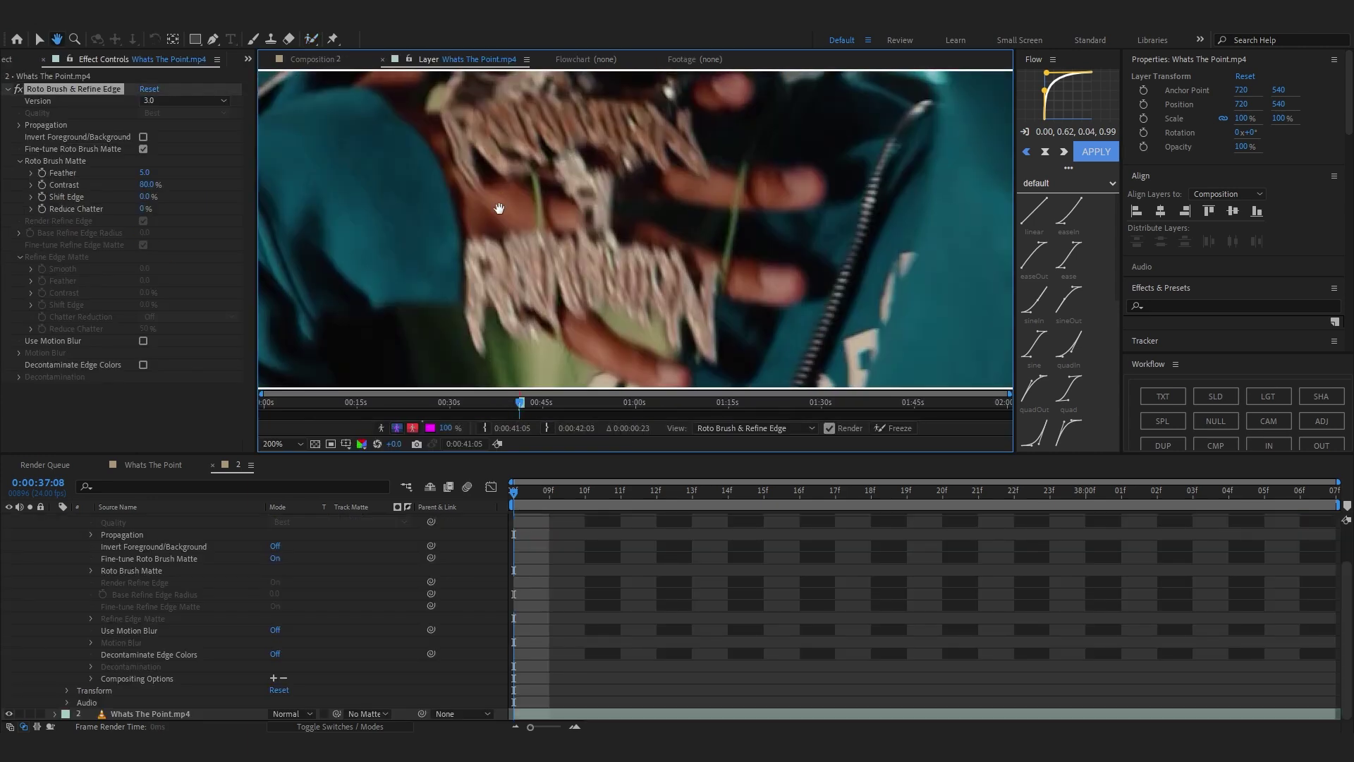
pyautogui.moveTo(476, 142)
pyautogui.mouseDown()
pyautogui.moveTo(568, 161)
pyautogui.moveTo(535, 209)
pyautogui.mouseUp()
pyautogui.moveTo(460, 254)
pyautogui.mouseDown()
pyautogui.moveTo(505, 249)
pyautogui.moveTo(505, 284)
pyautogui.moveTo(471, 263)
pyautogui.mouseUp()
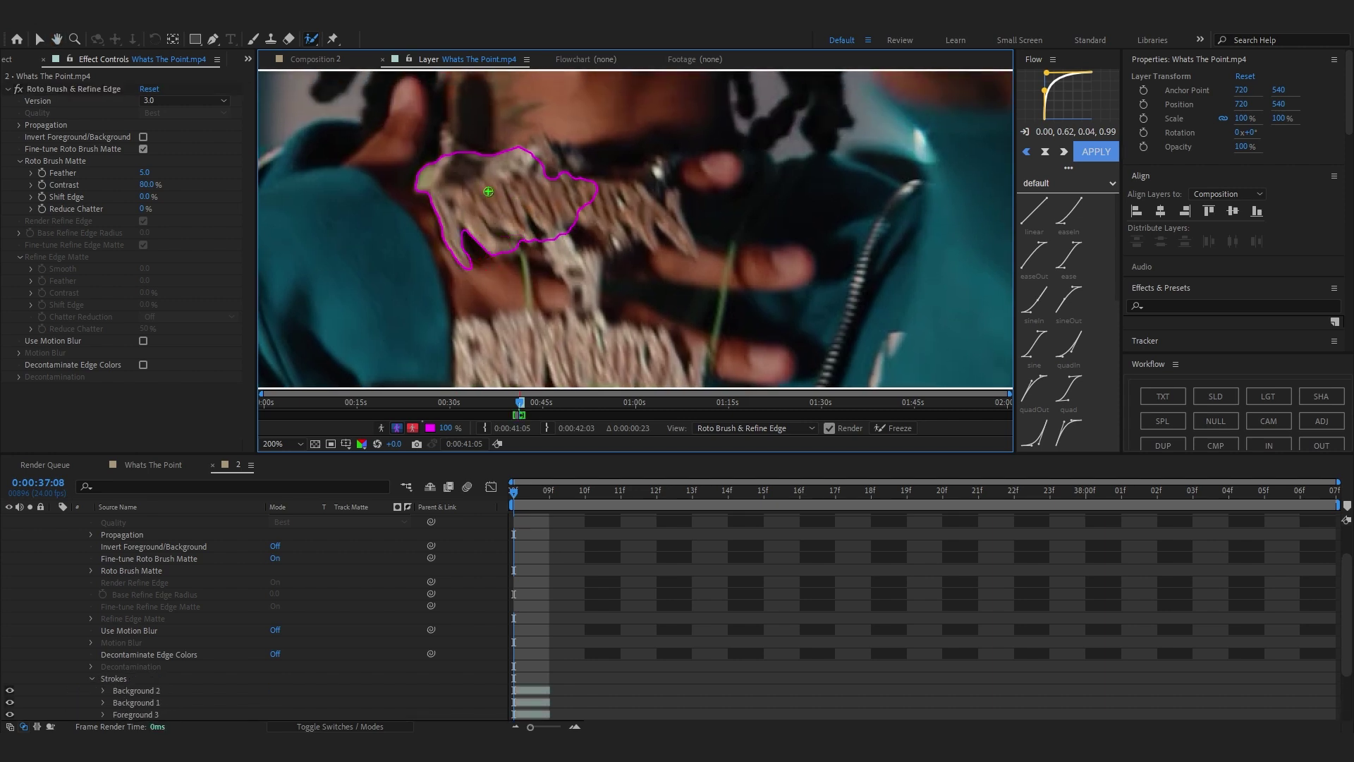
pyautogui.moveTo(424, 187)
pyautogui.mouseDown()
pyautogui.moveTo(457, 164)
pyautogui.moveTo(524, 166)
pyautogui.moveTo(516, 204)
pyautogui.moveTo(566, 167)
pyautogui.mouseUp()
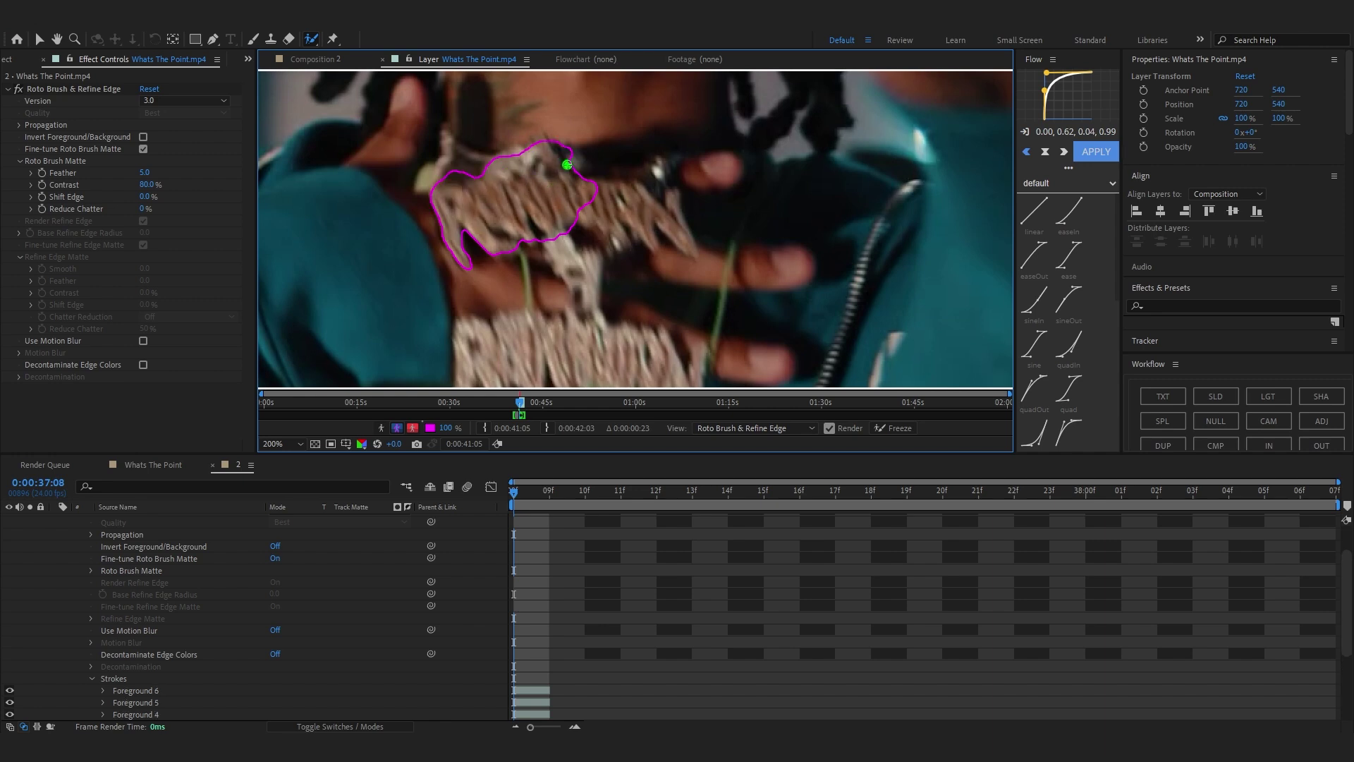
pyautogui.moveTo(516, 216)
pyautogui.mouseDown()
pyautogui.moveTo(470, 206)
pyautogui.moveTo(565, 201)
pyautogui.mouseUp()
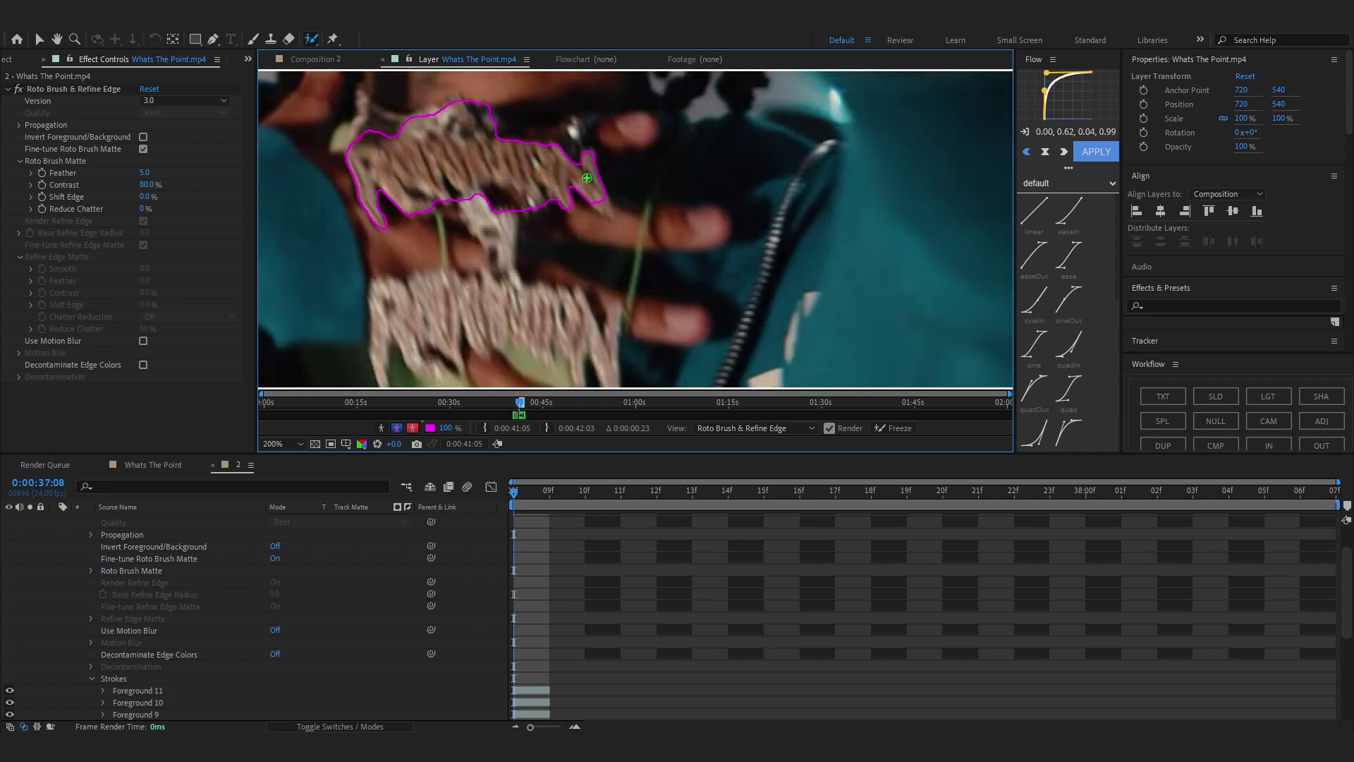
pyautogui.moveTo(598, 204)
pyautogui.mouseDown()
pyautogui.moveTo(553, 230)
pyautogui.moveTo(596, 187)
pyautogui.moveTo(538, 163)
pyautogui.moveTo(545, 237)
pyautogui.mouseUp()
pyautogui.scroll(-3, 545, 236)
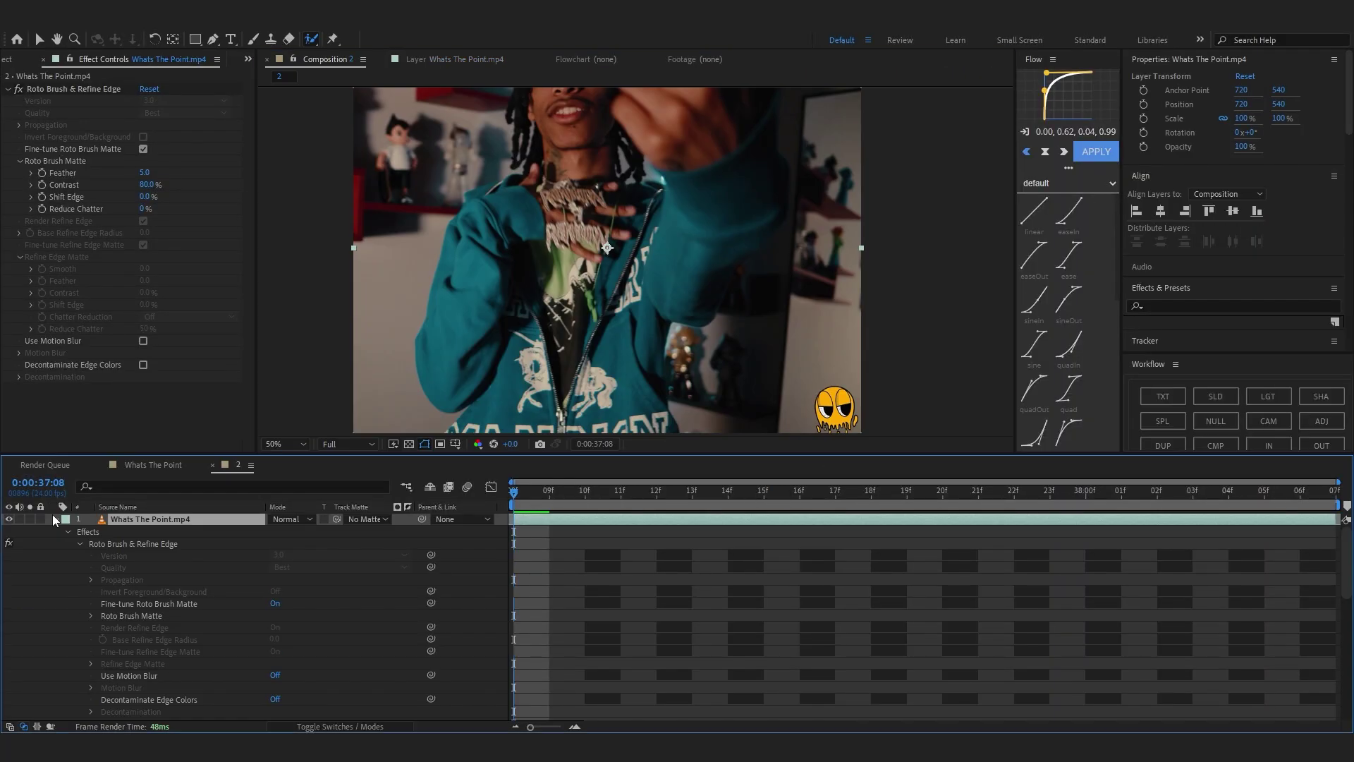
# Collapse the top layer's properties, hide the lower footage layer and preview the isolated pendants
pyautogui.click(54, 520)
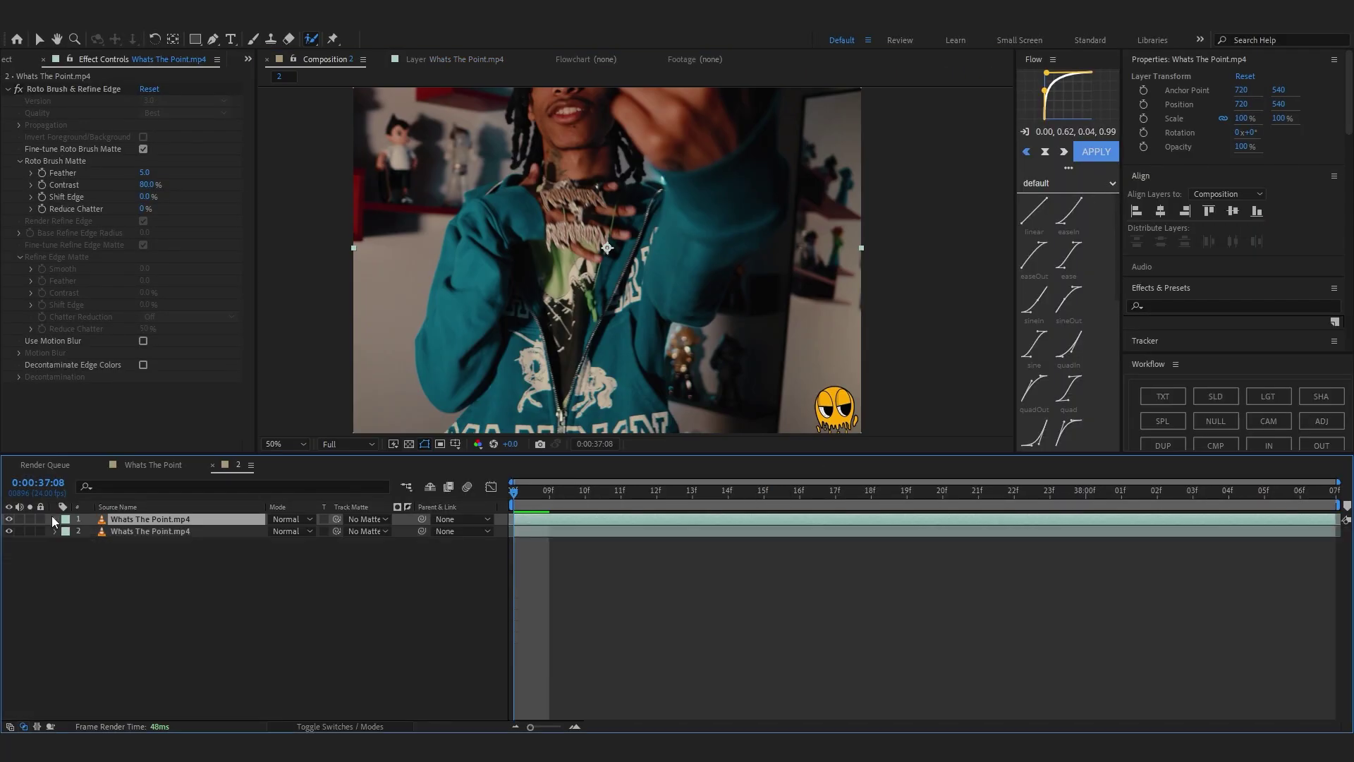
pyautogui.click(9, 531)
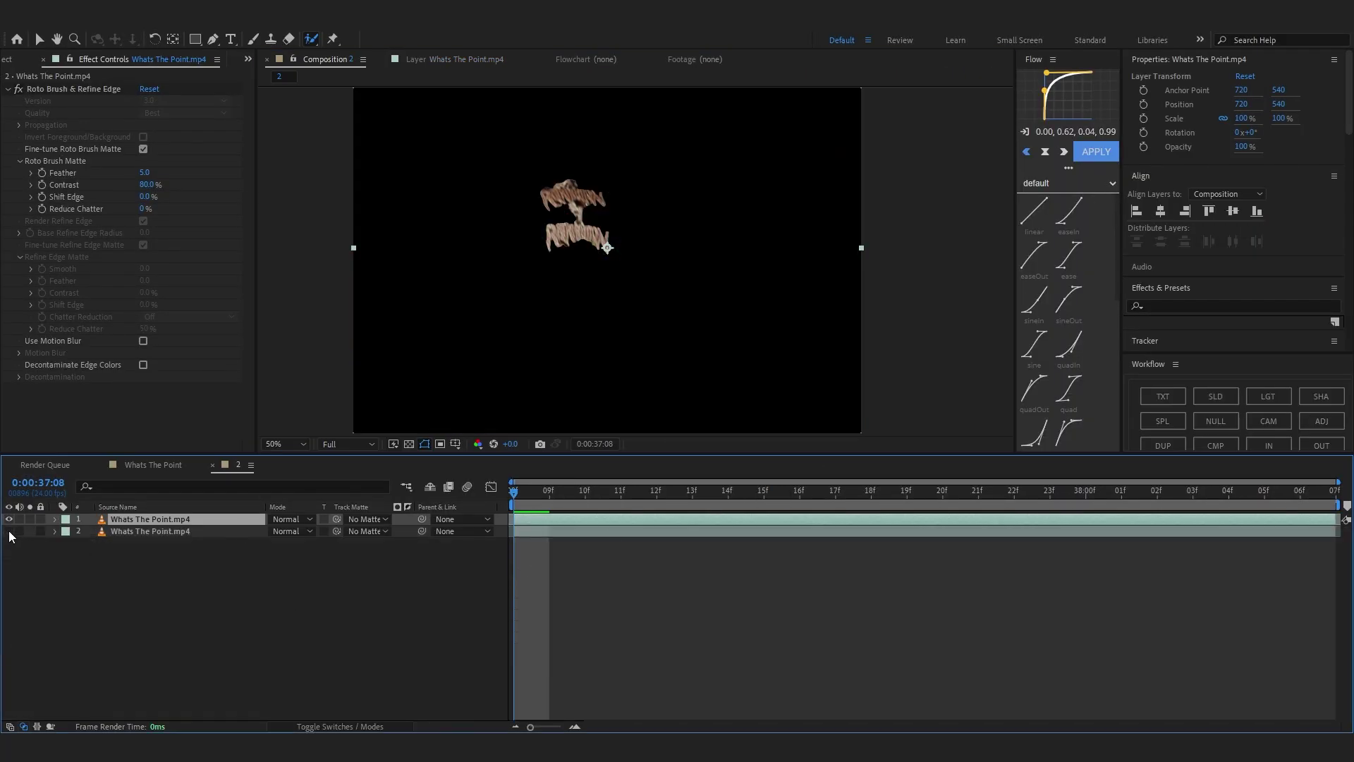
pyautogui.press('space')
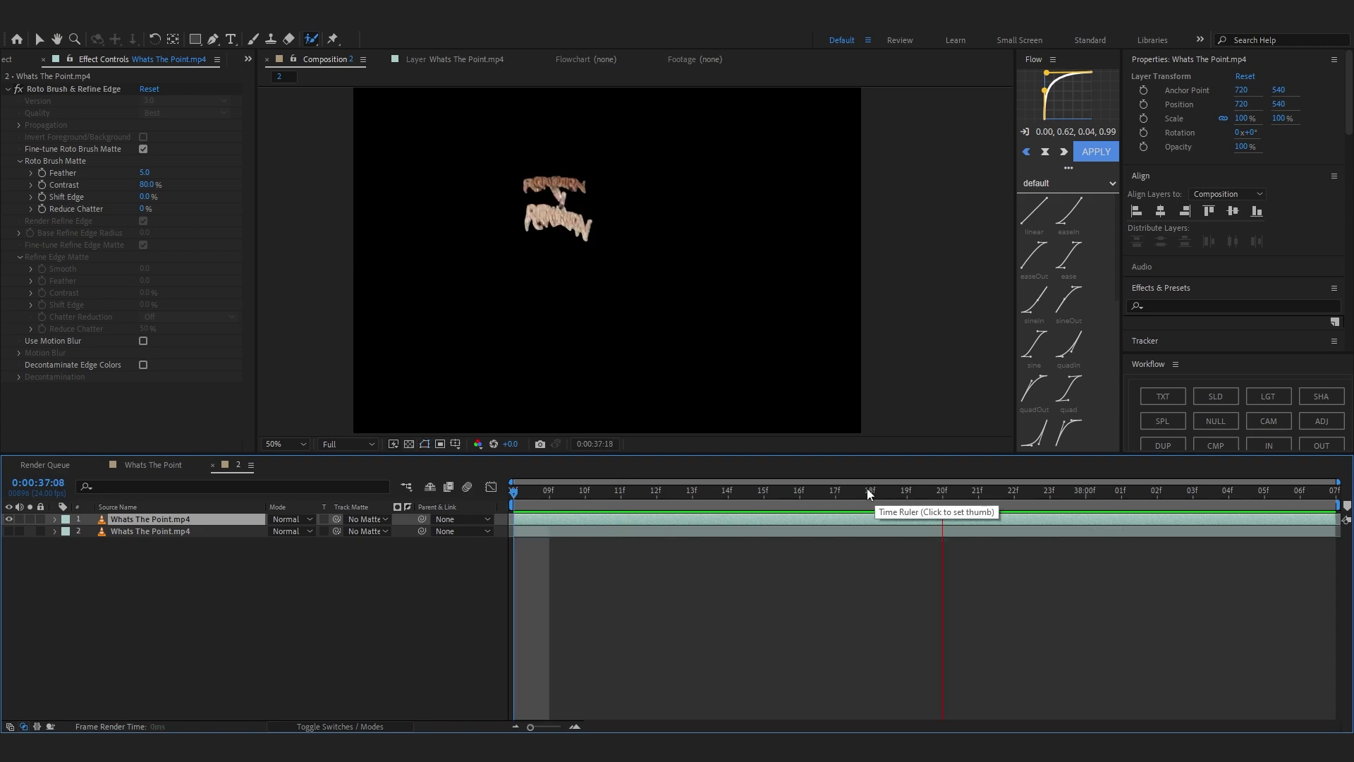
pyautogui.press('space')
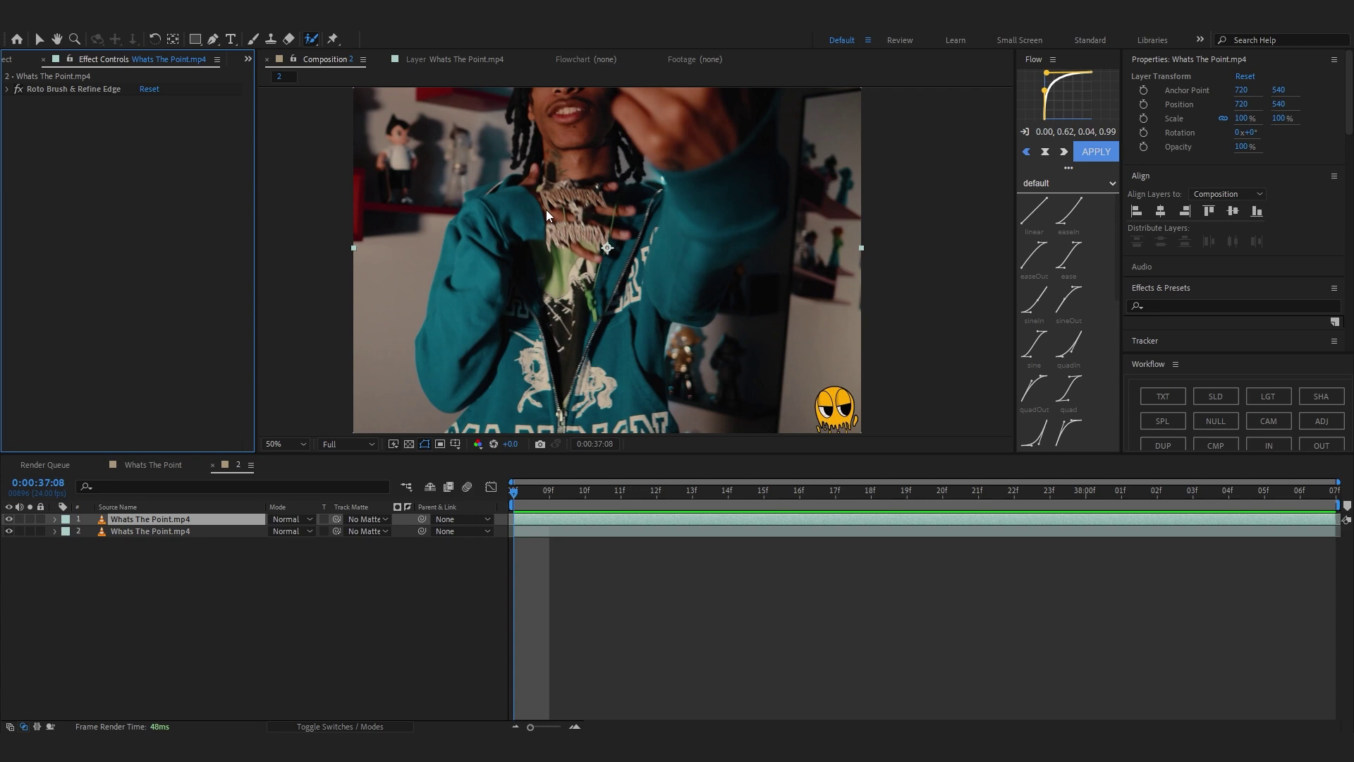
# Try a Glow effect on the pendant layer with Glow Radius 32 and Glow Intensity 1.4
pyautogui.hotkey('ctrl', 'space')
pyautogui.write('g')
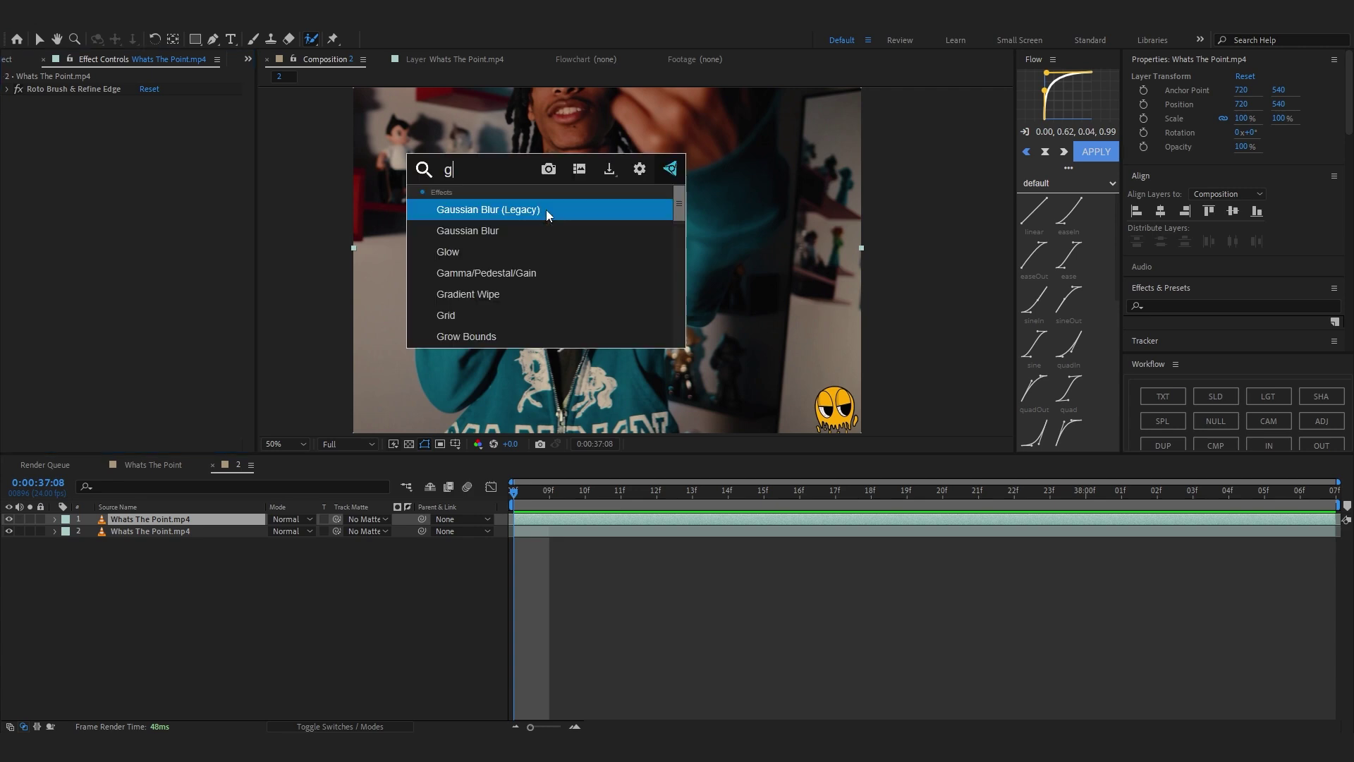
pyautogui.write('l')
pyautogui.press('Return')
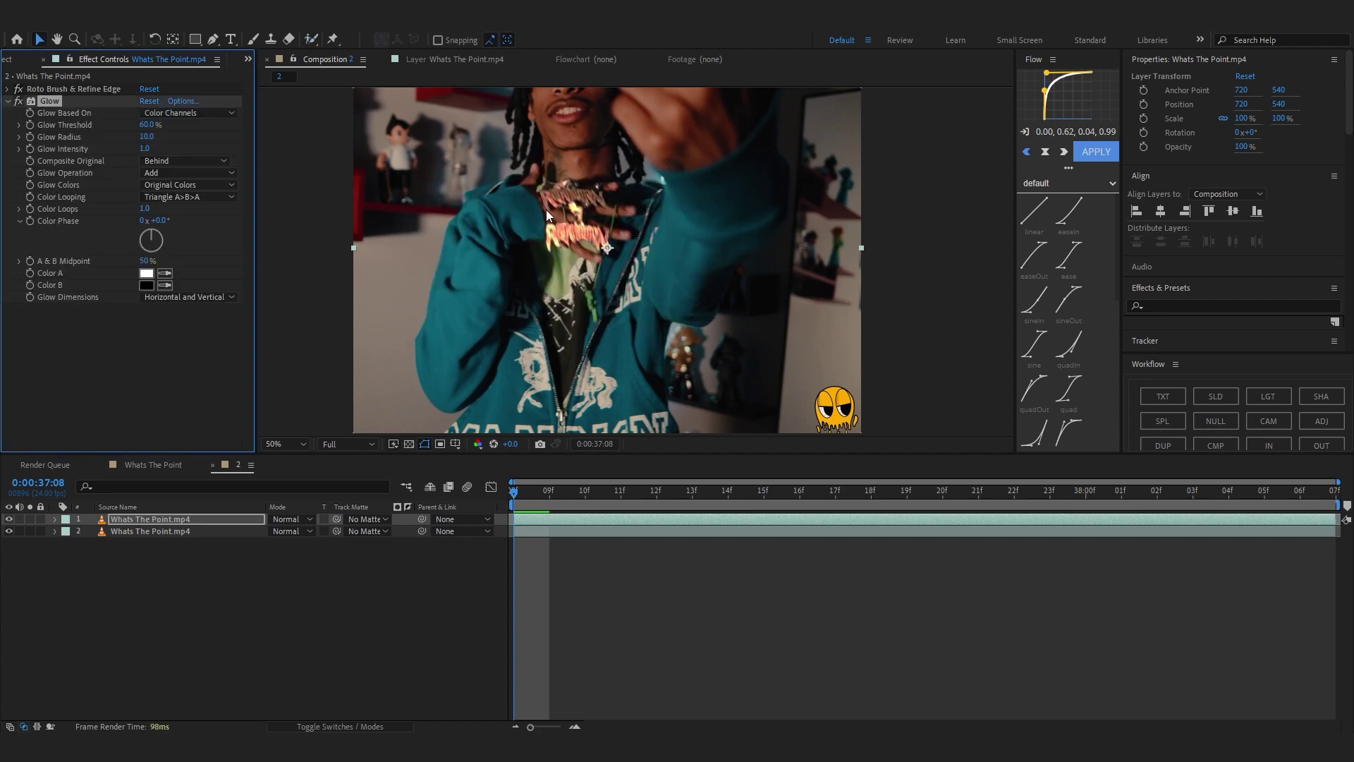
pyautogui.moveTo(149, 139); pyautogui.dragTo(171, 148)
# Duplicate the Glow effect and set the copy's Glow Radius to 592
pyautogui.hotkey('ctrl', 'd')
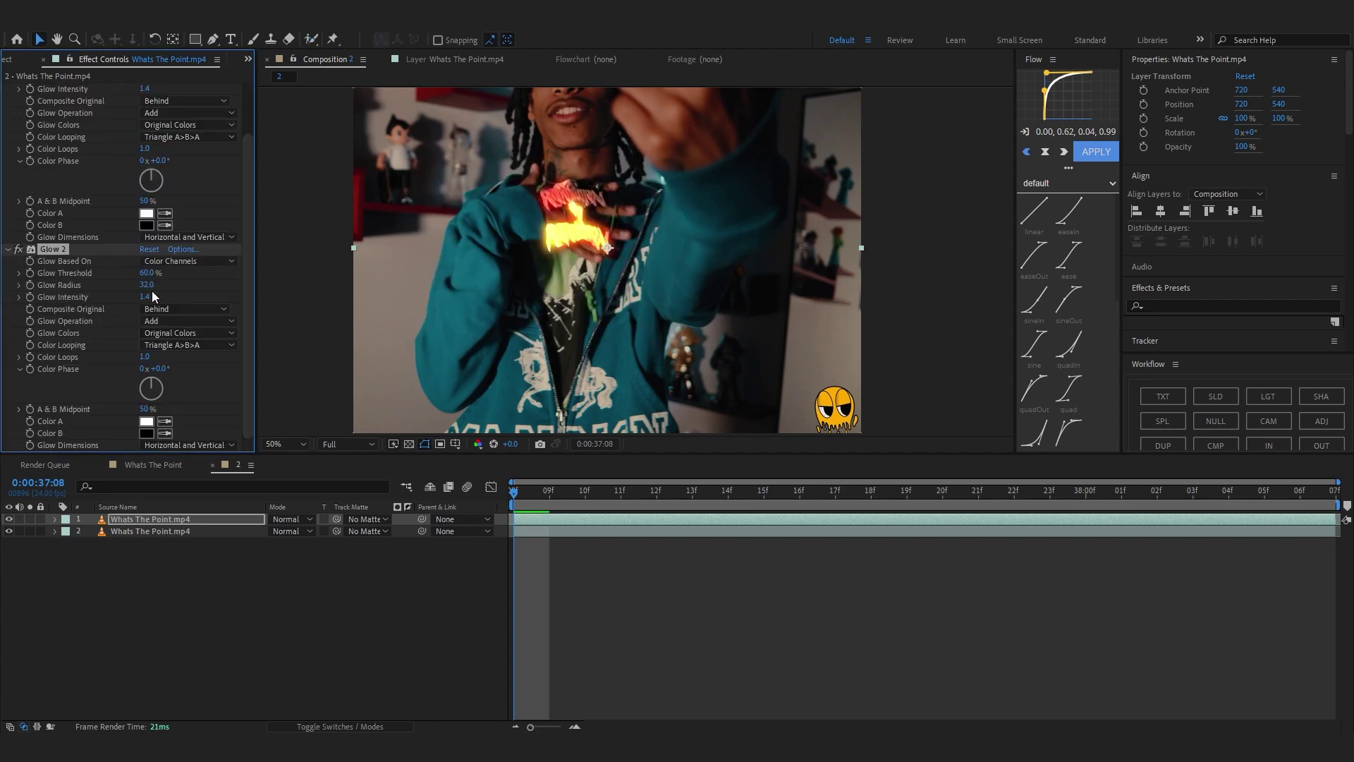
pyautogui.moveTo(155, 286); pyautogui.dragTo(195, 292)
pyautogui.scroll(2, 121, 300)
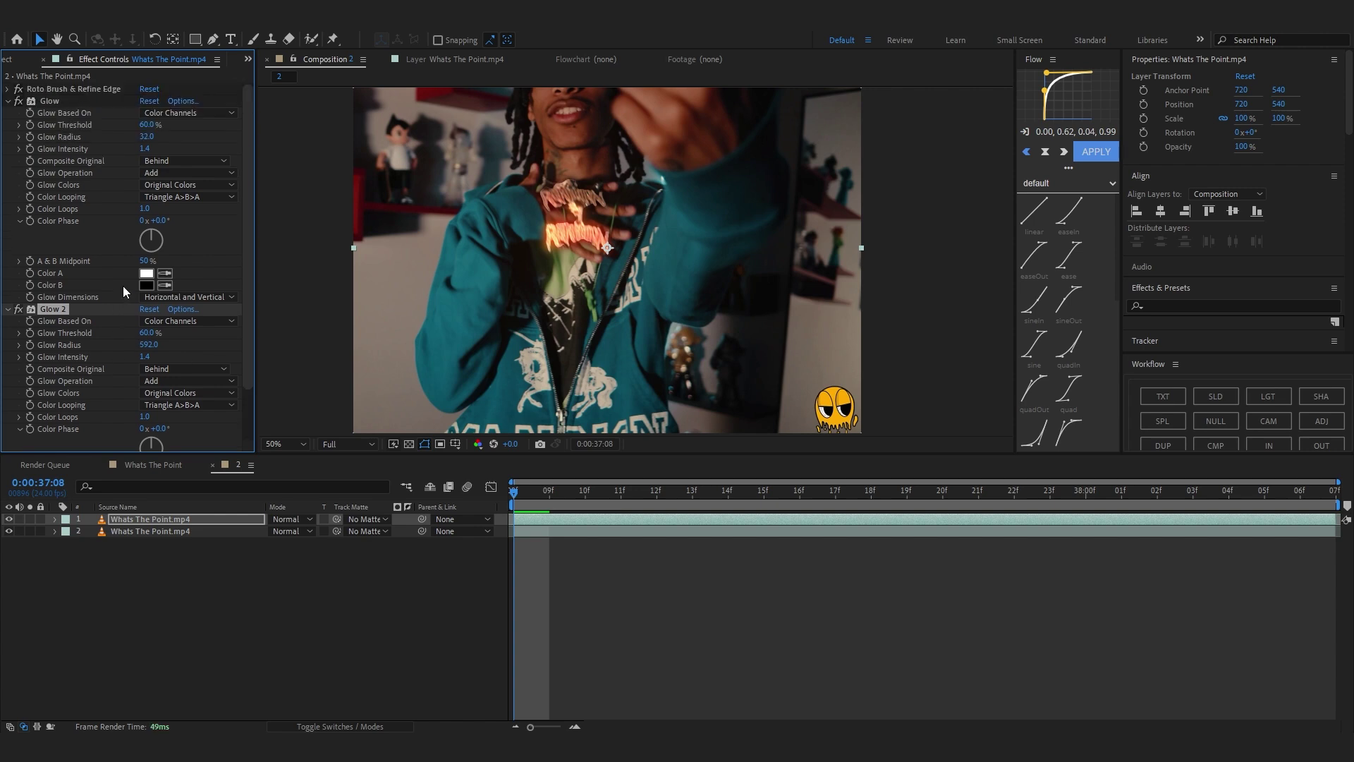
# Delete both Glow effects from the pendant layer
pyautogui.keyDown('shift'); pyautogui.click(45, 99); pyautogui.keyUp('shift')
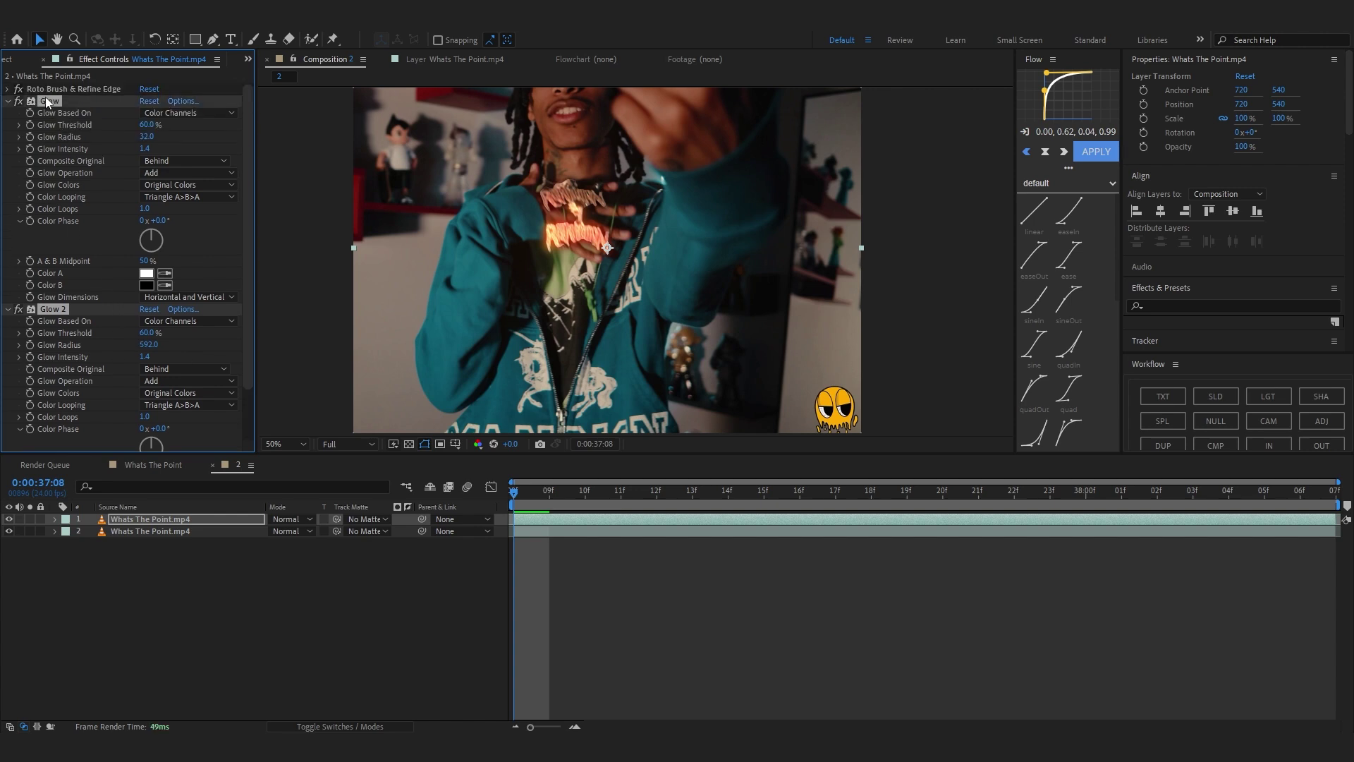
pyautogui.press('Delete')
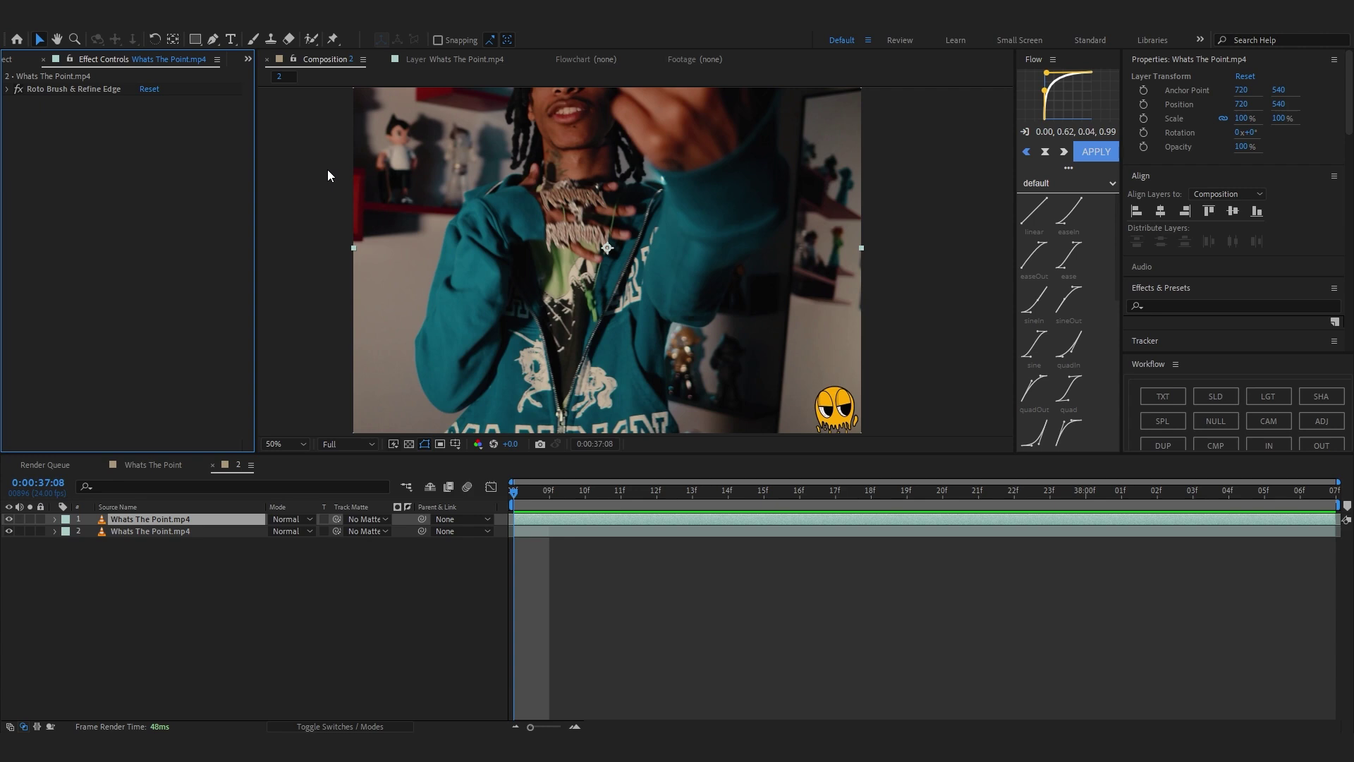
# Apply the Optical Glow effect to the pendant layer
pyautogui.hotkey('ctrl', 'space')
pyautogui.write('opt')
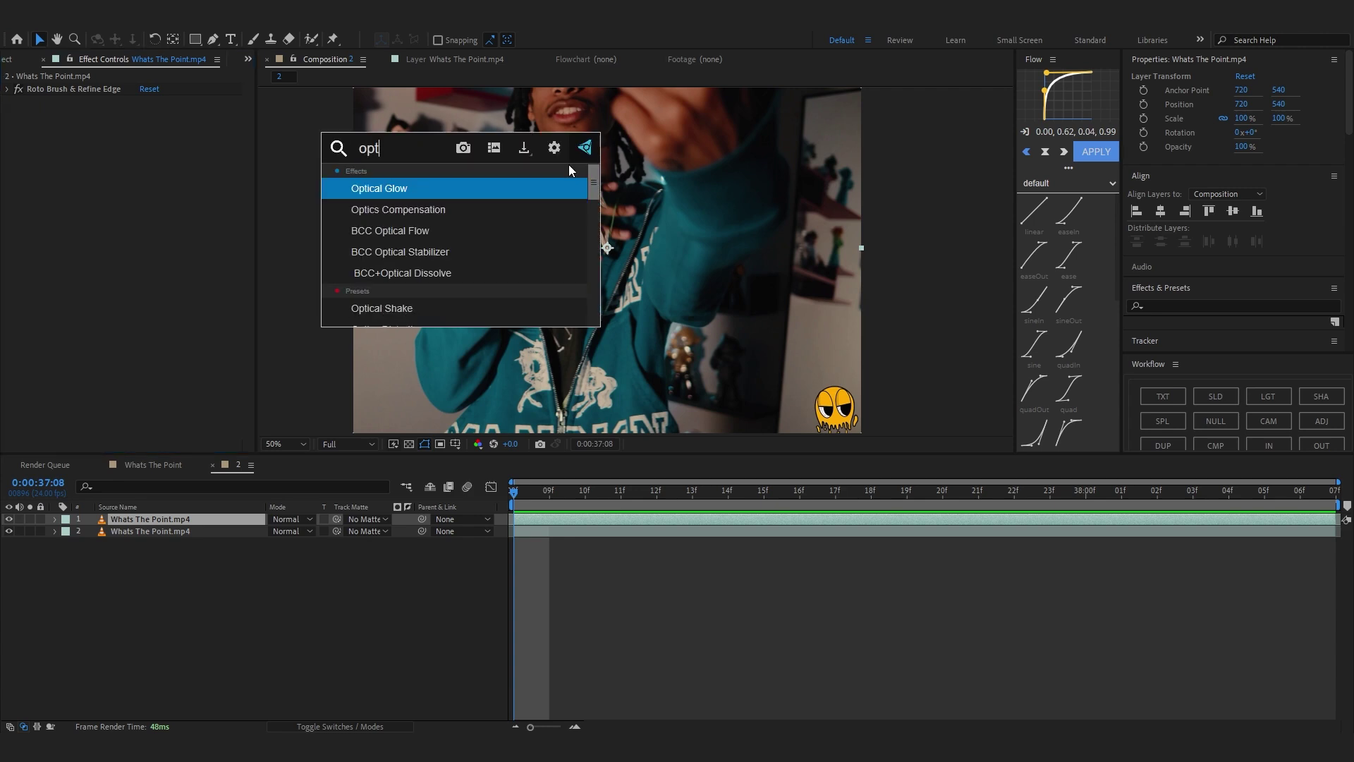
pyautogui.click(503, 188)
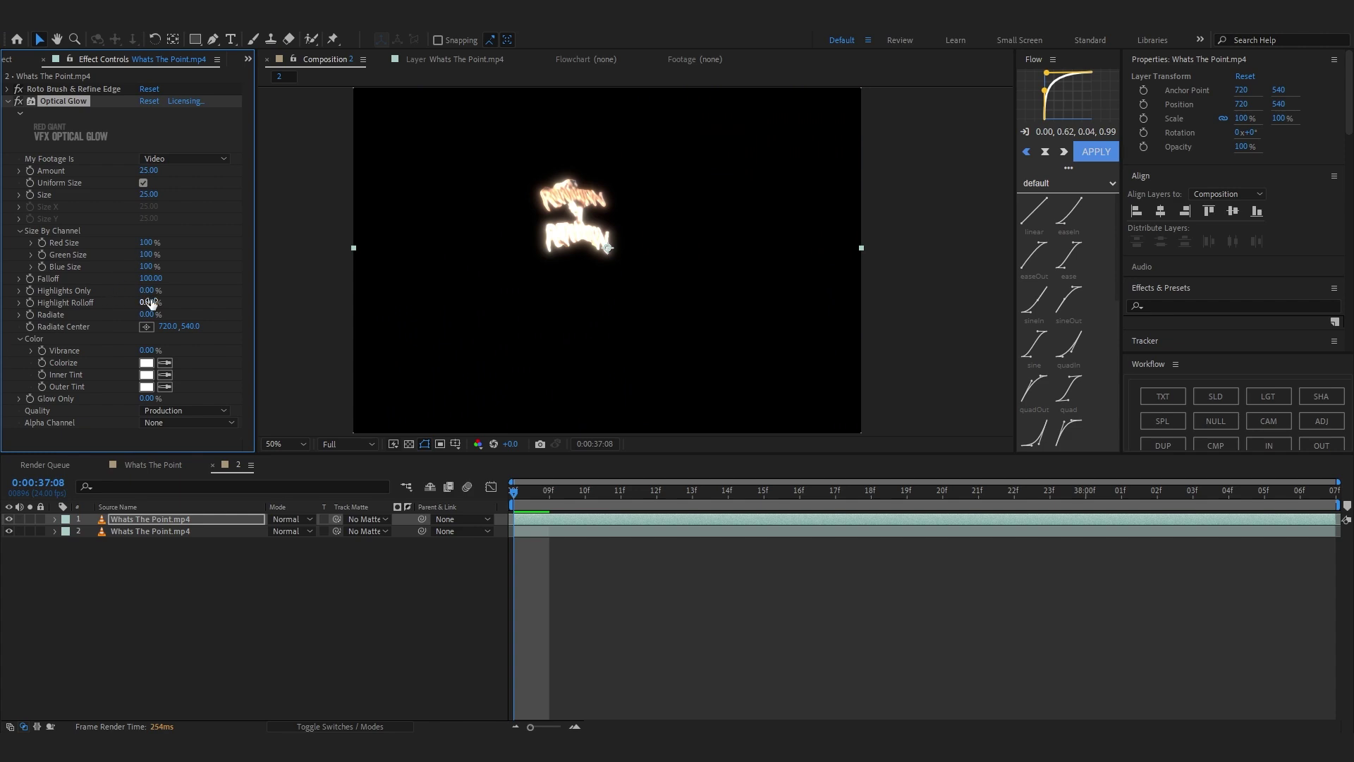
# Set Optical Glow's Highlights Only to 39%, Size to 151 and Amount to 18
pyautogui.moveTo(146, 291); pyautogui.dragTo(184, 300)
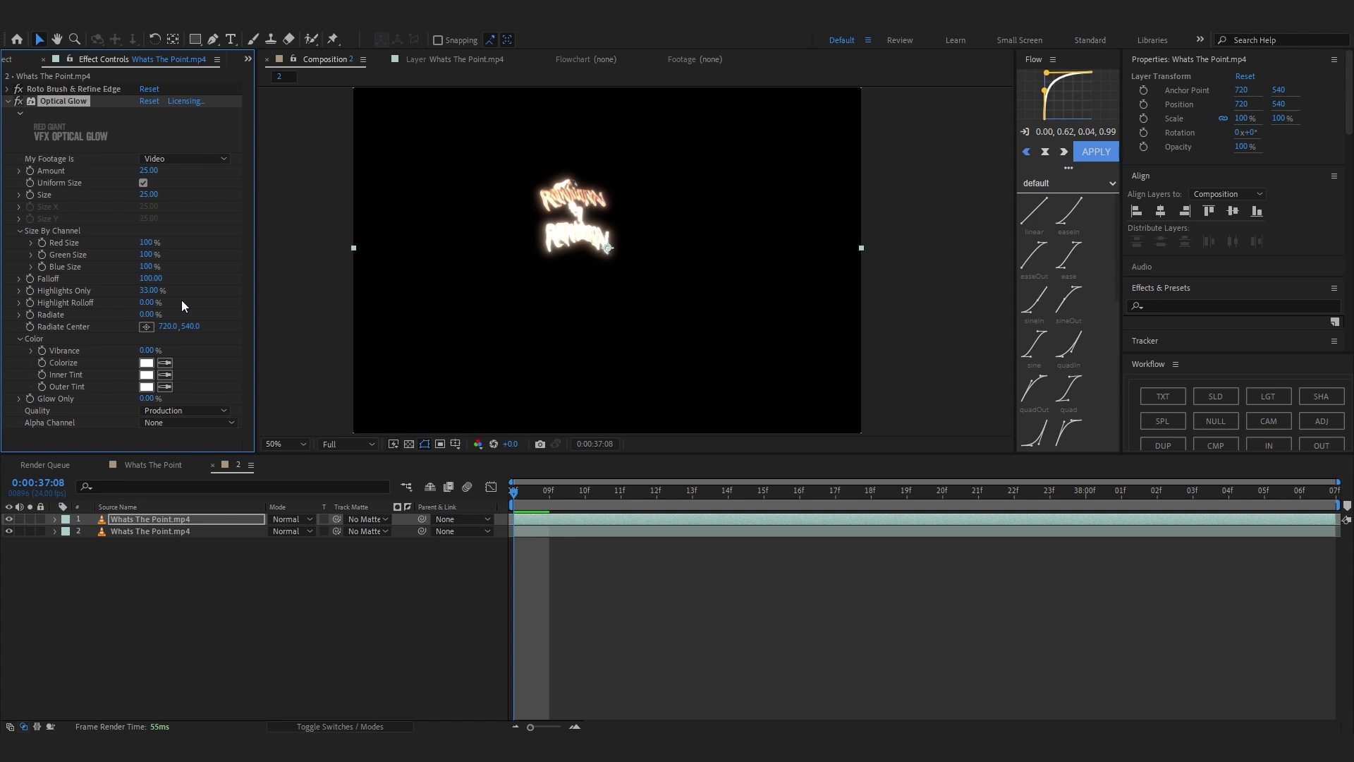
pyautogui.moveTo(149, 291); pyautogui.dragTo(155, 296)
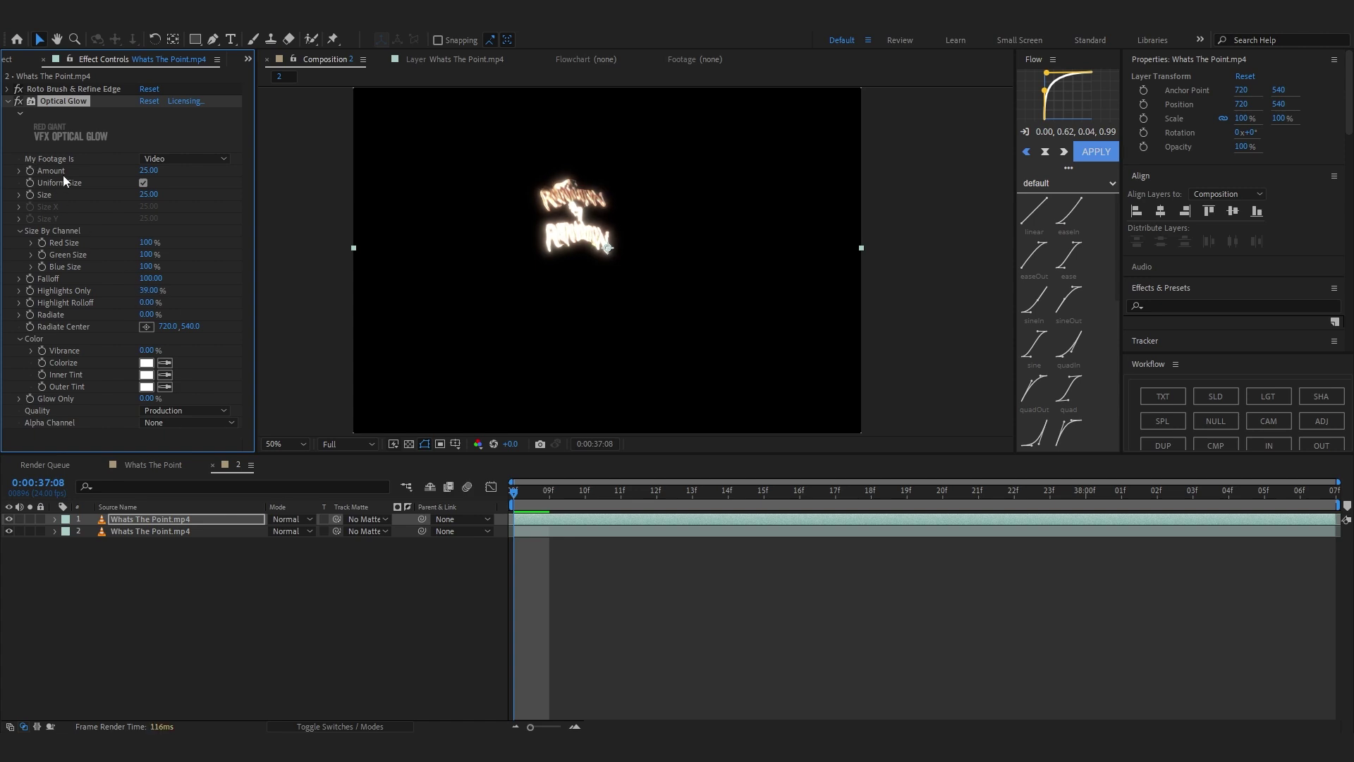
pyautogui.moveTo(150, 195); pyautogui.dragTo(245, 209)
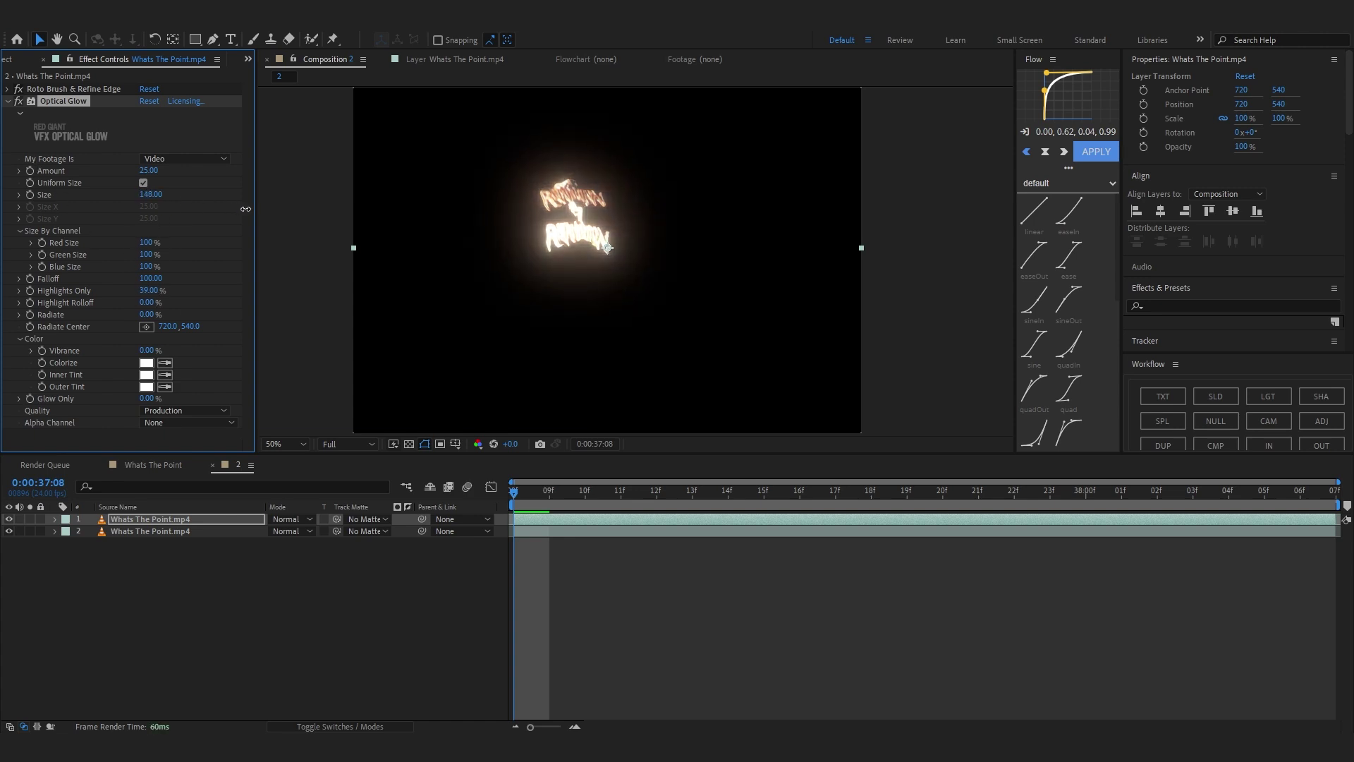
pyautogui.moveTo(154, 171); pyautogui.dragTo(148, 172)
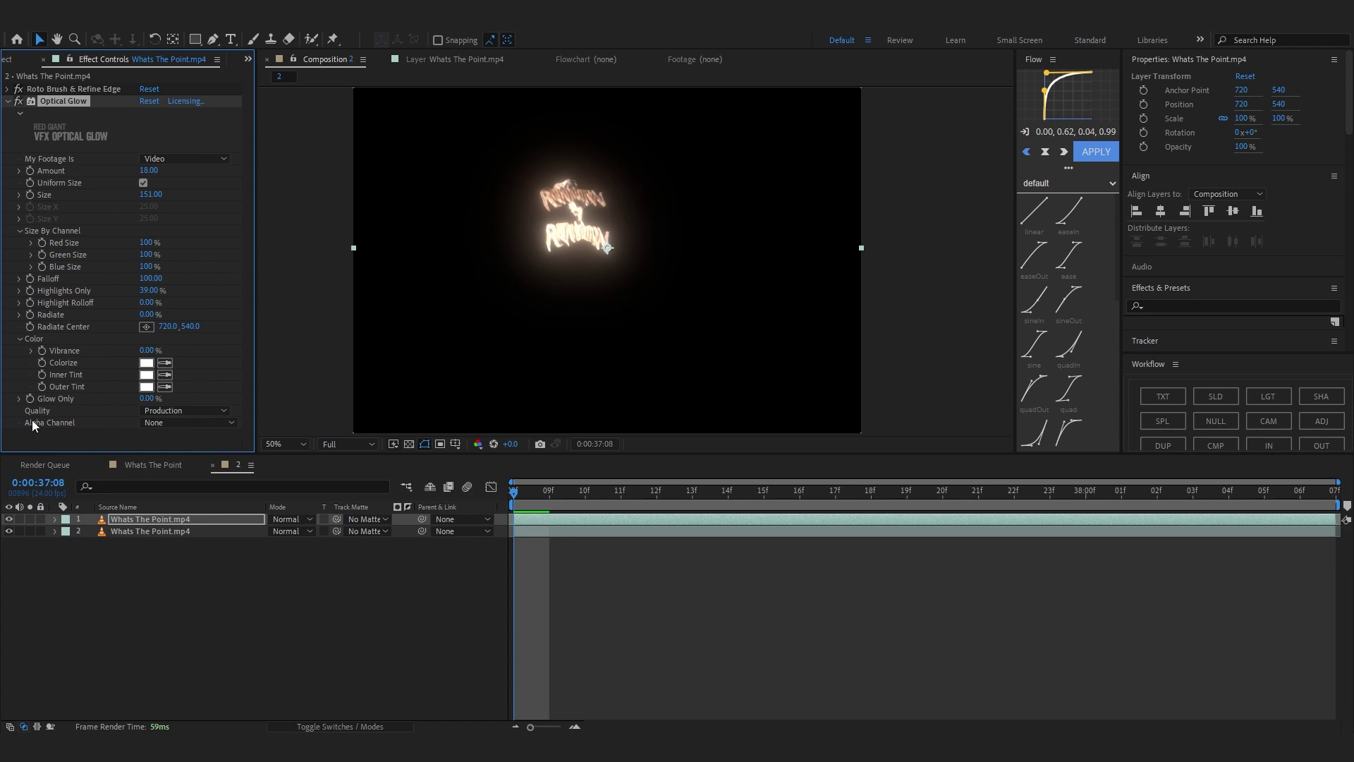
# Set Optical Glow's Alpha Channel to Extend (Unmult) and preview the glow over the footage
pyautogui.click(151, 424)
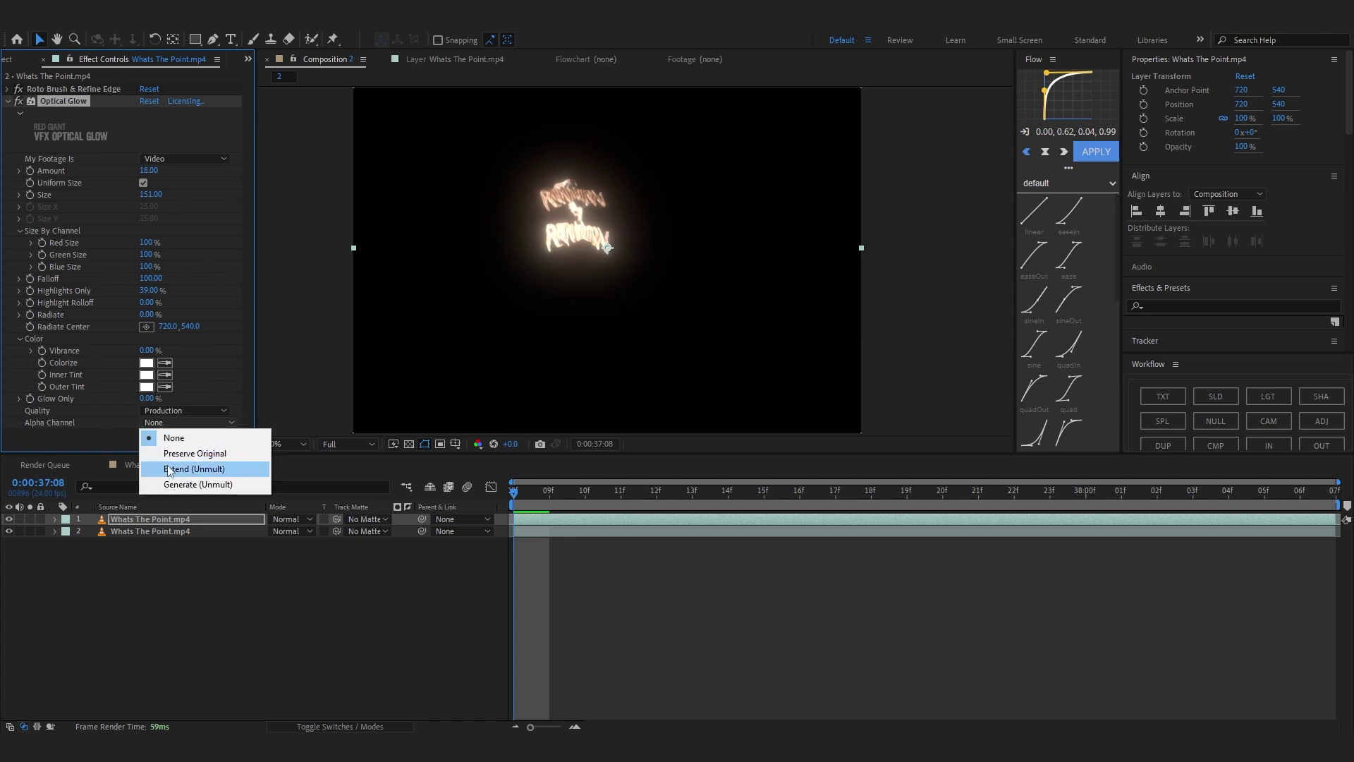
pyautogui.click(169, 469)
pyautogui.press('space')
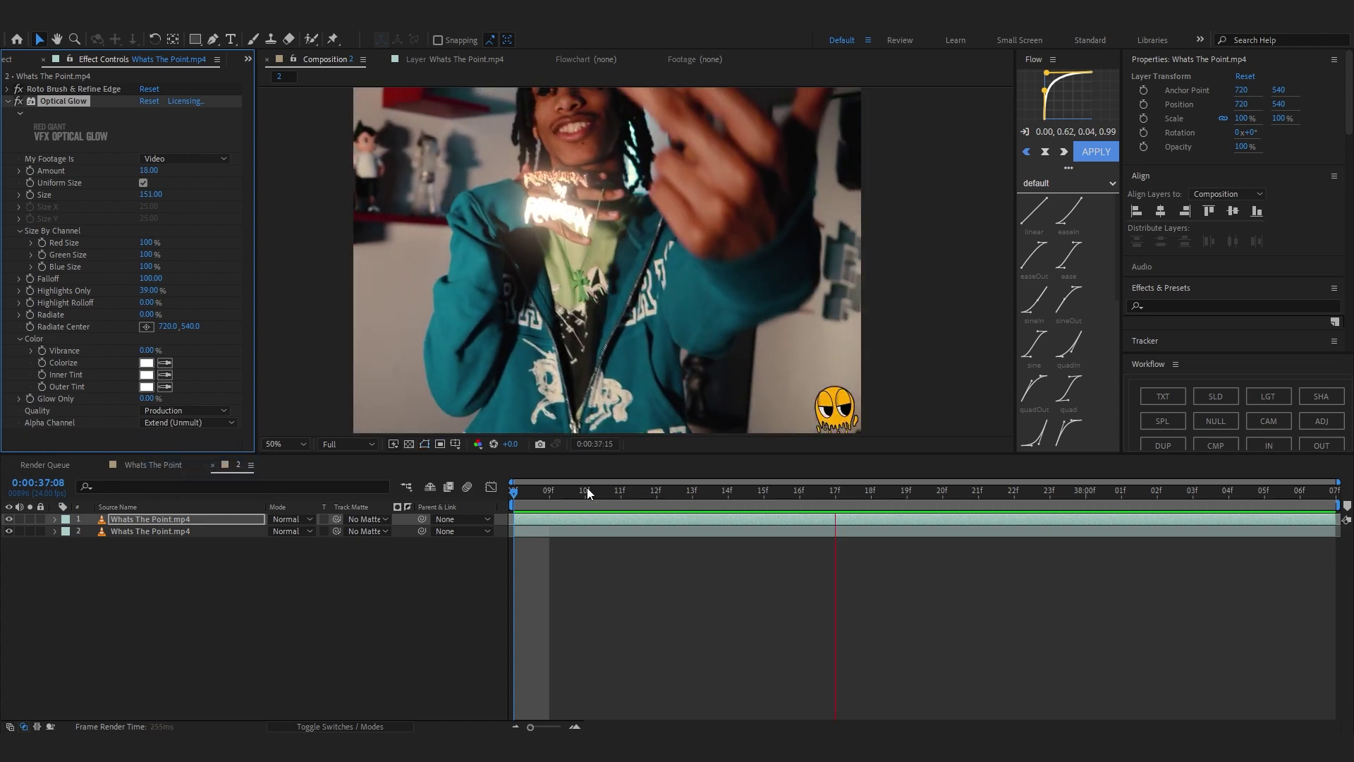
pyautogui.press('space')
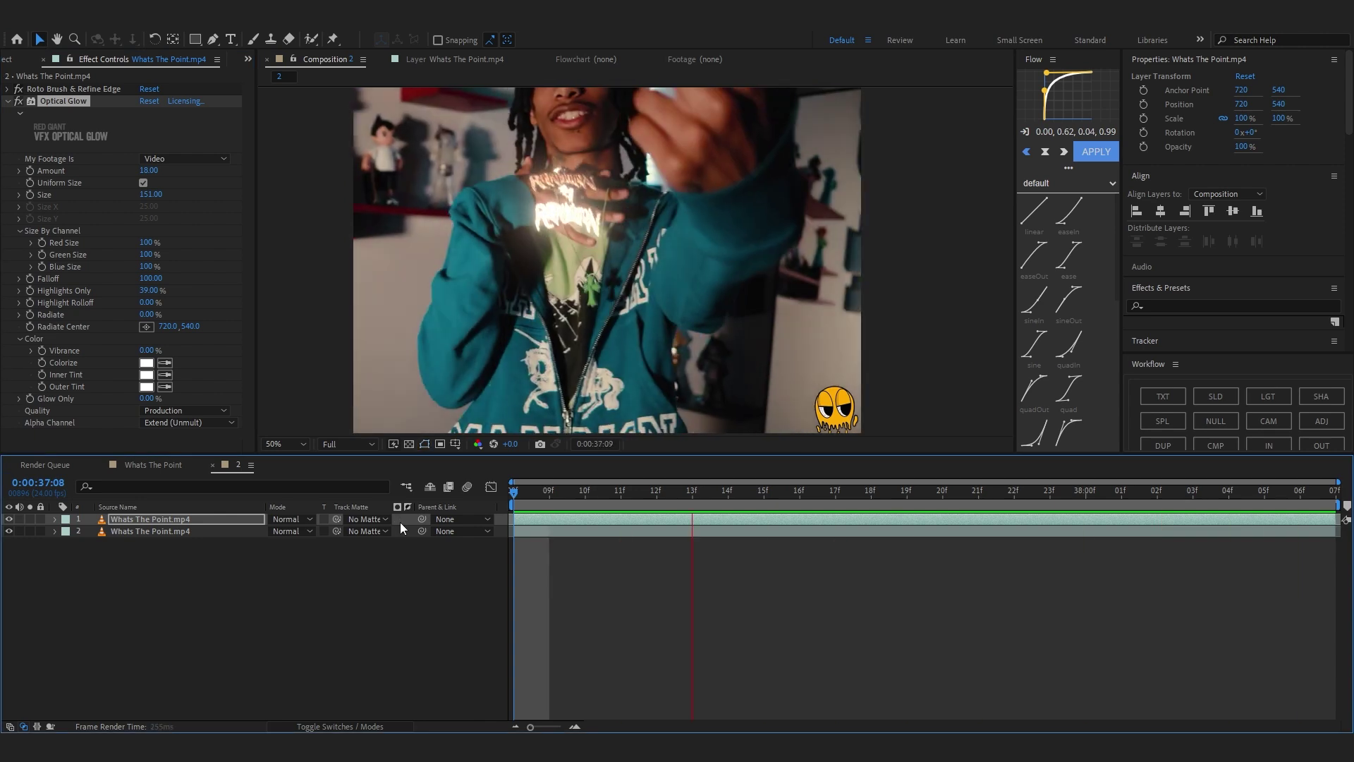
# Set Optical Glow's Outer Tint to blue 006CFF and preview the tinted glow
pyautogui.click(87, 336)
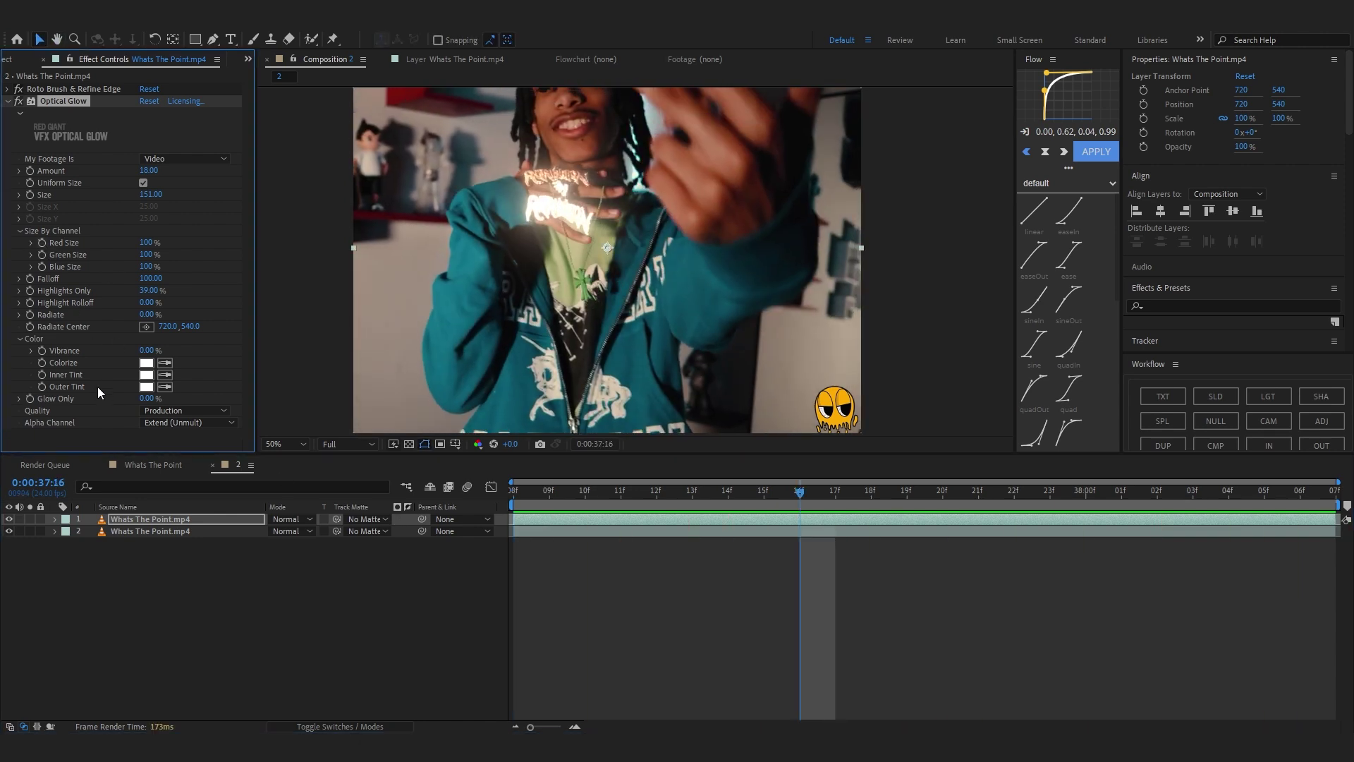
pyautogui.click(146, 387)
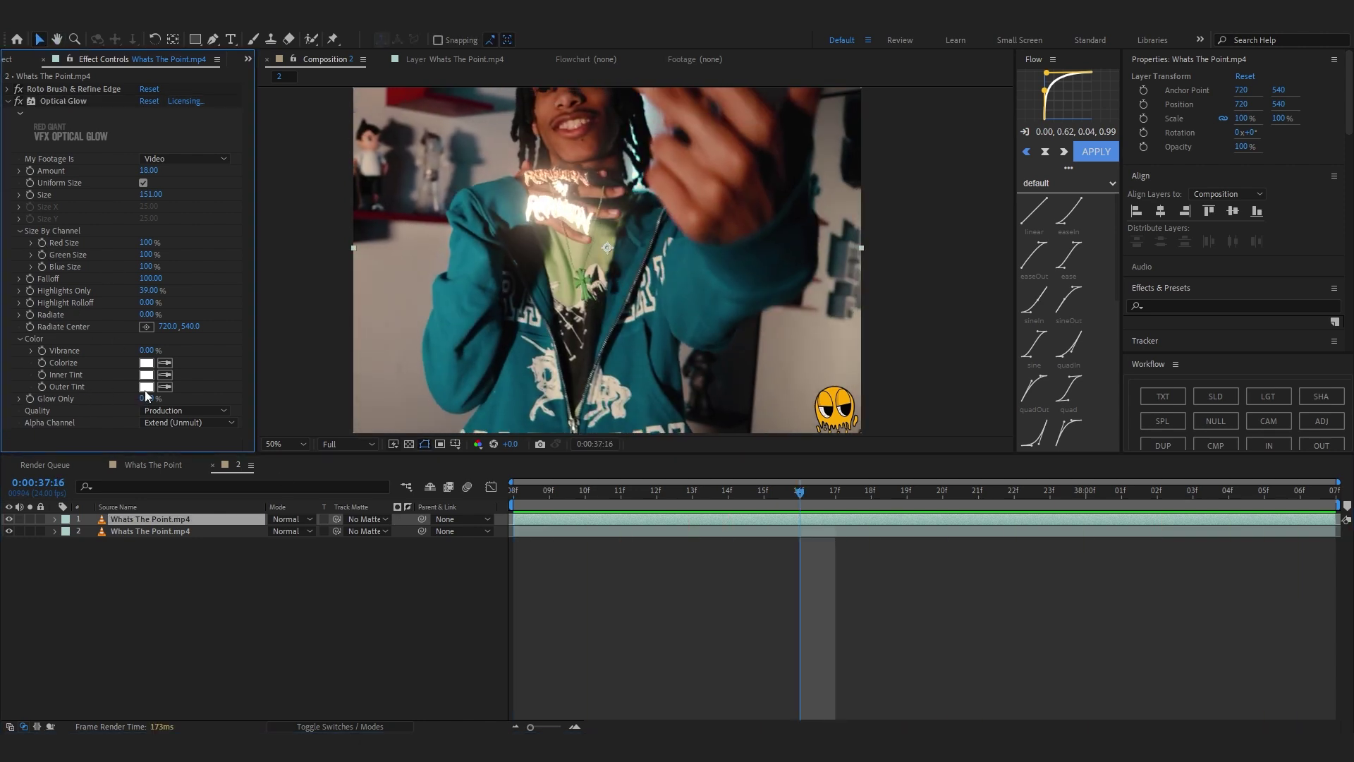
pyautogui.click(1027, 336)
pyautogui.moveTo(1043, 353); pyautogui.dragTo(1047, 407)
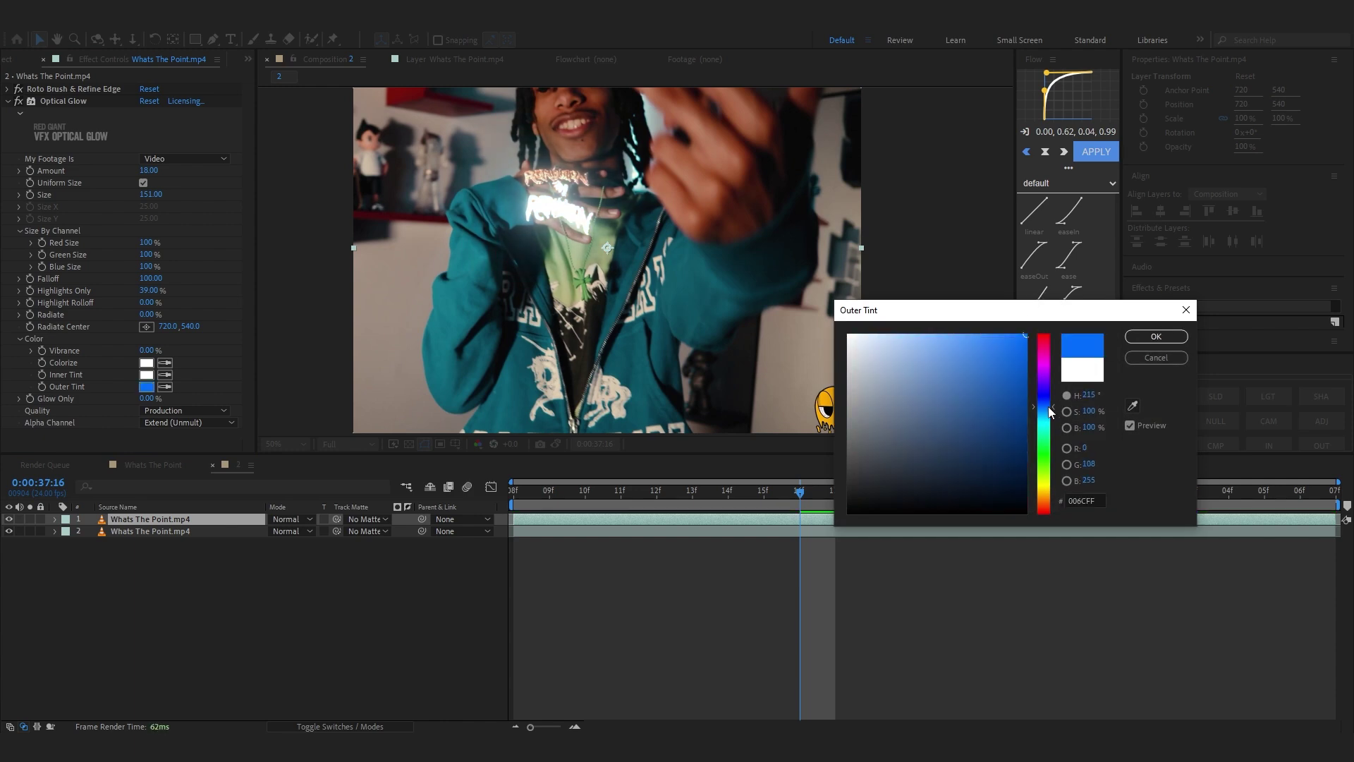
pyautogui.click(1156, 336)
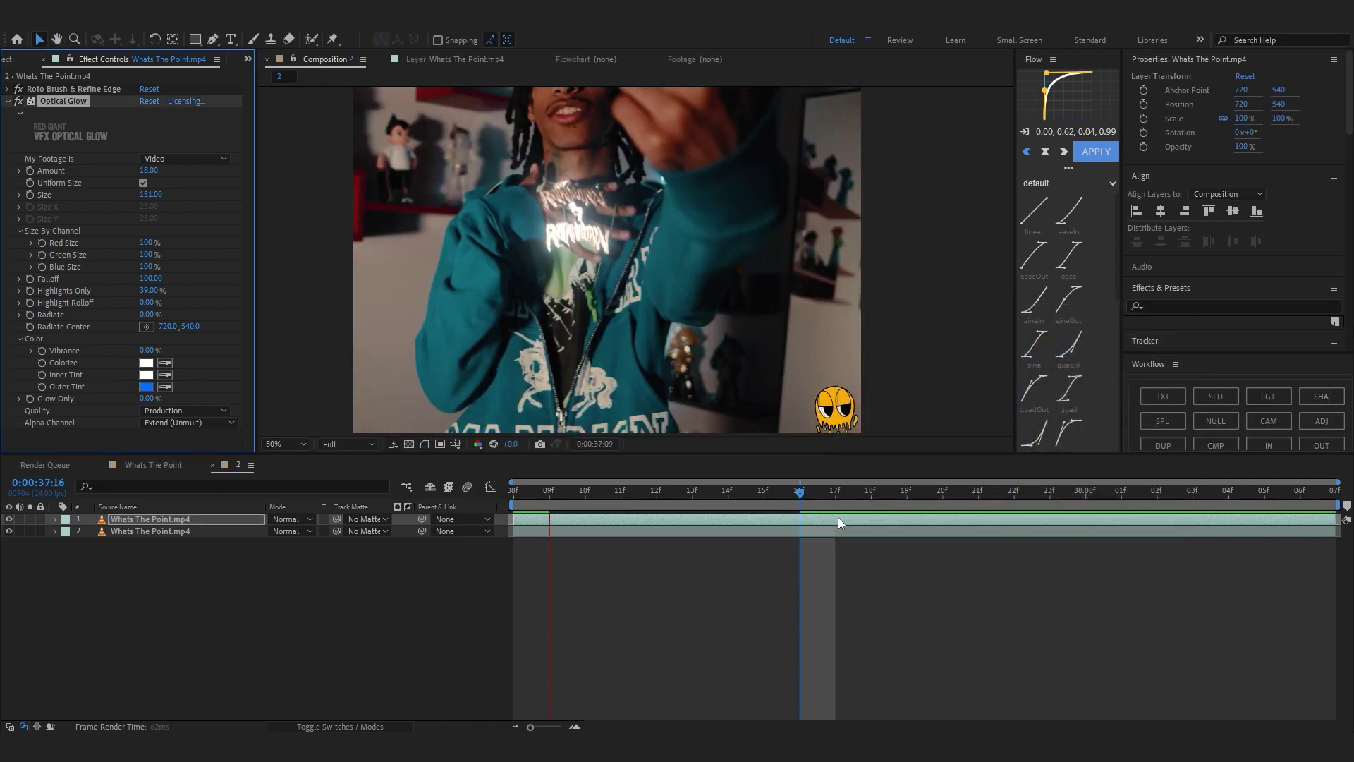
pyautogui.press('space')
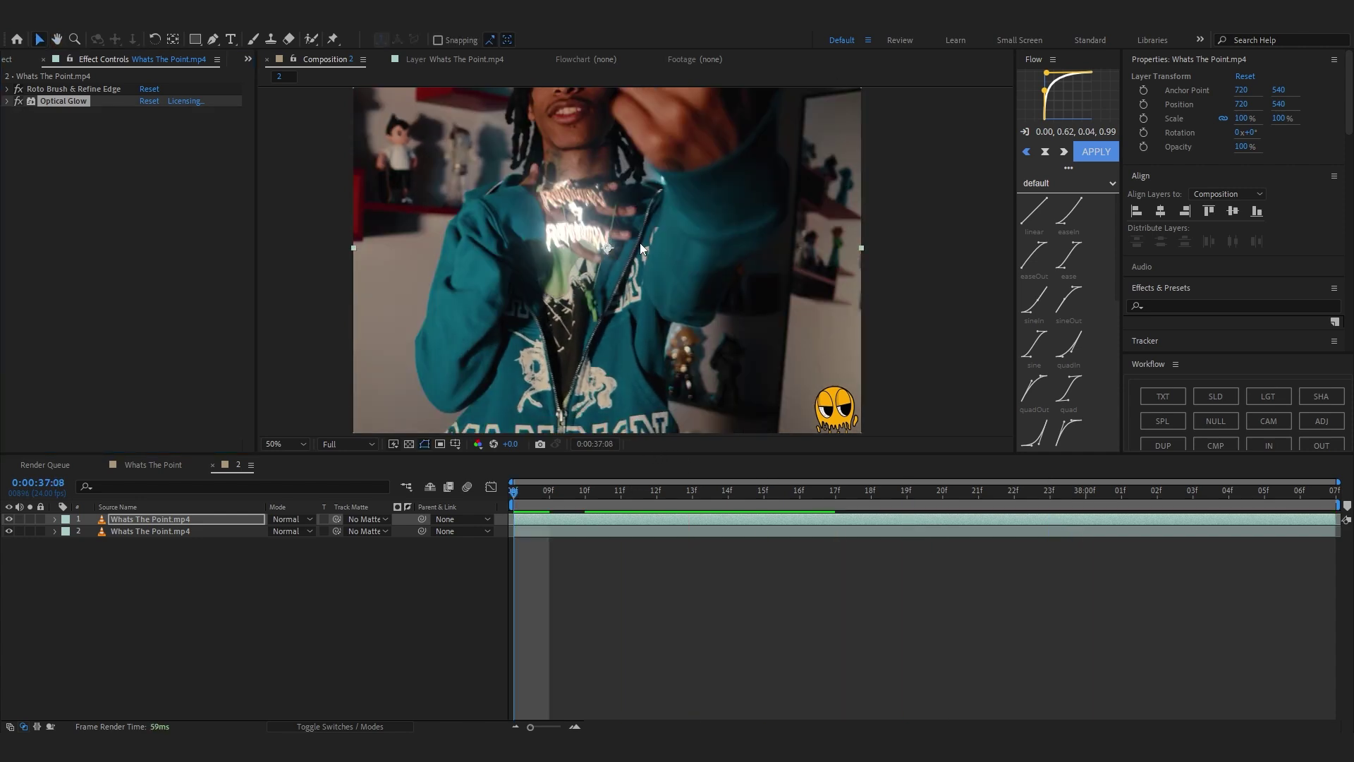
# Apply the S_Glint effect to the pendant layer
pyautogui.hotkey('ctrl', 'space')
pyautogui.write('s_')
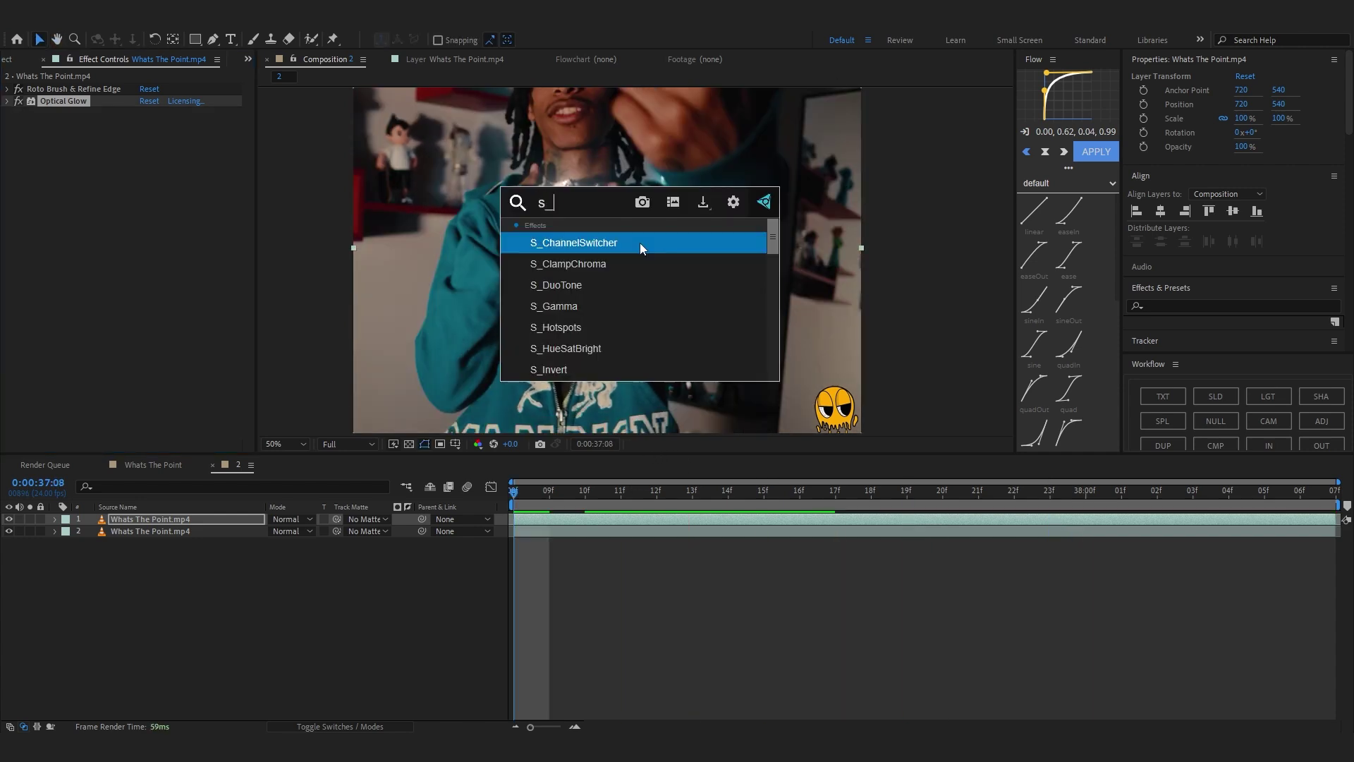
pyautogui.write('glint')
pyautogui.press('Return')
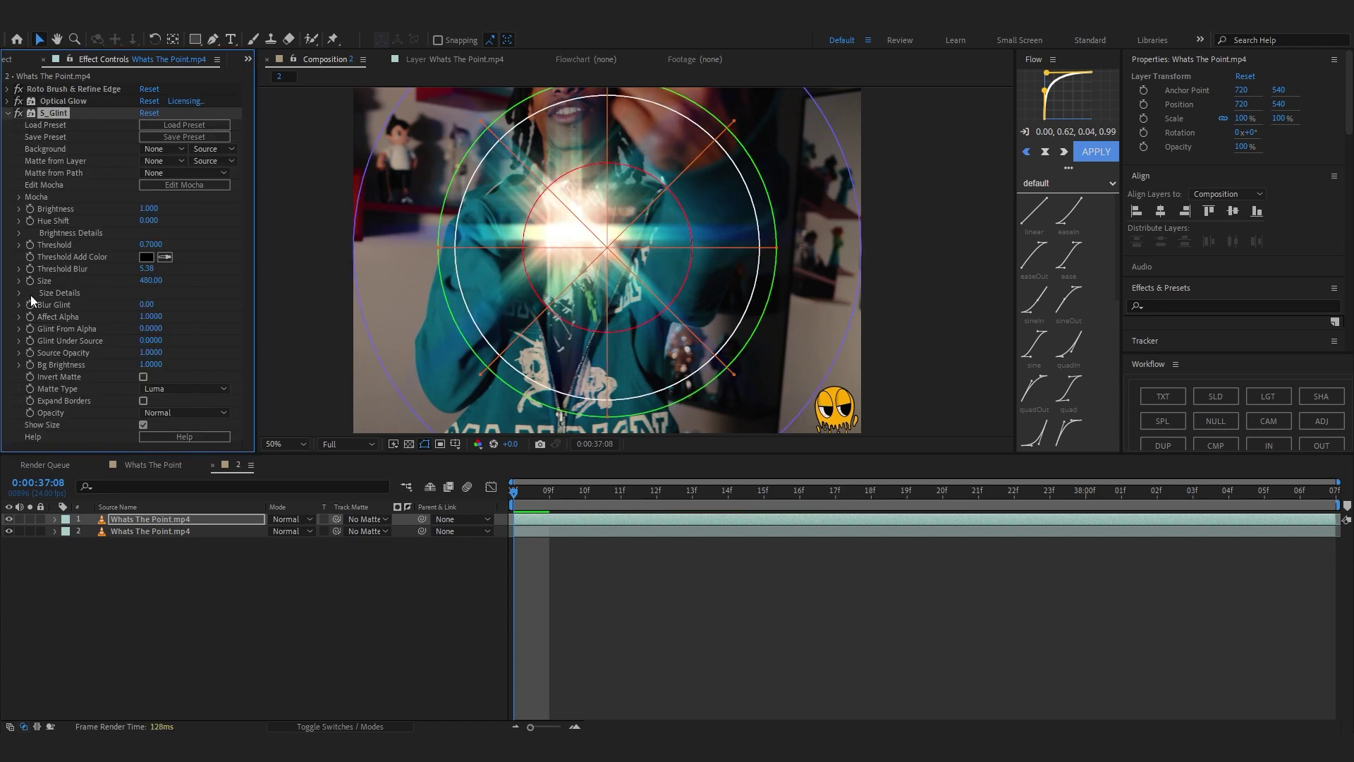
# In S_Glint's Size Details, set Size Y, Size Diag1 and Size Diag2 to 0
pyautogui.click(20, 292)
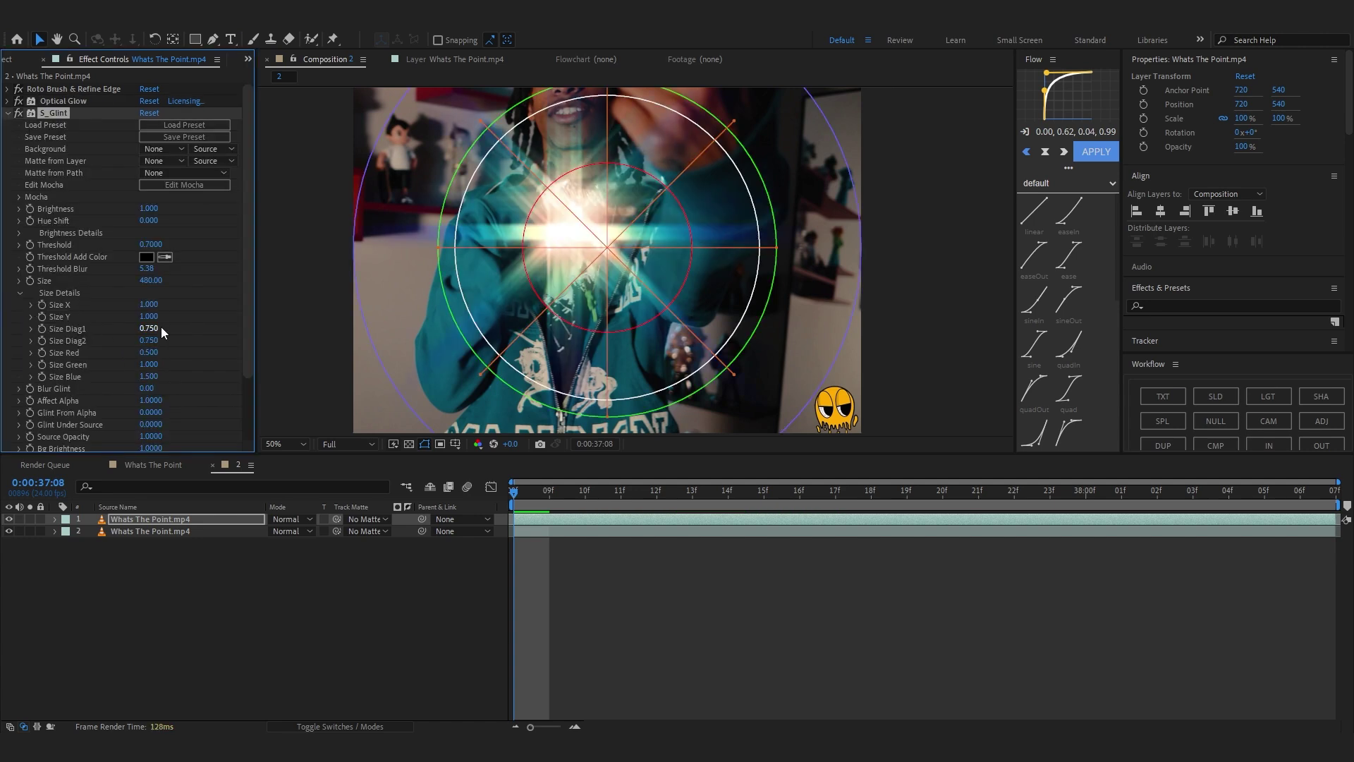
pyautogui.click(145, 317)
pyautogui.write('0')
pyautogui.press('Return')
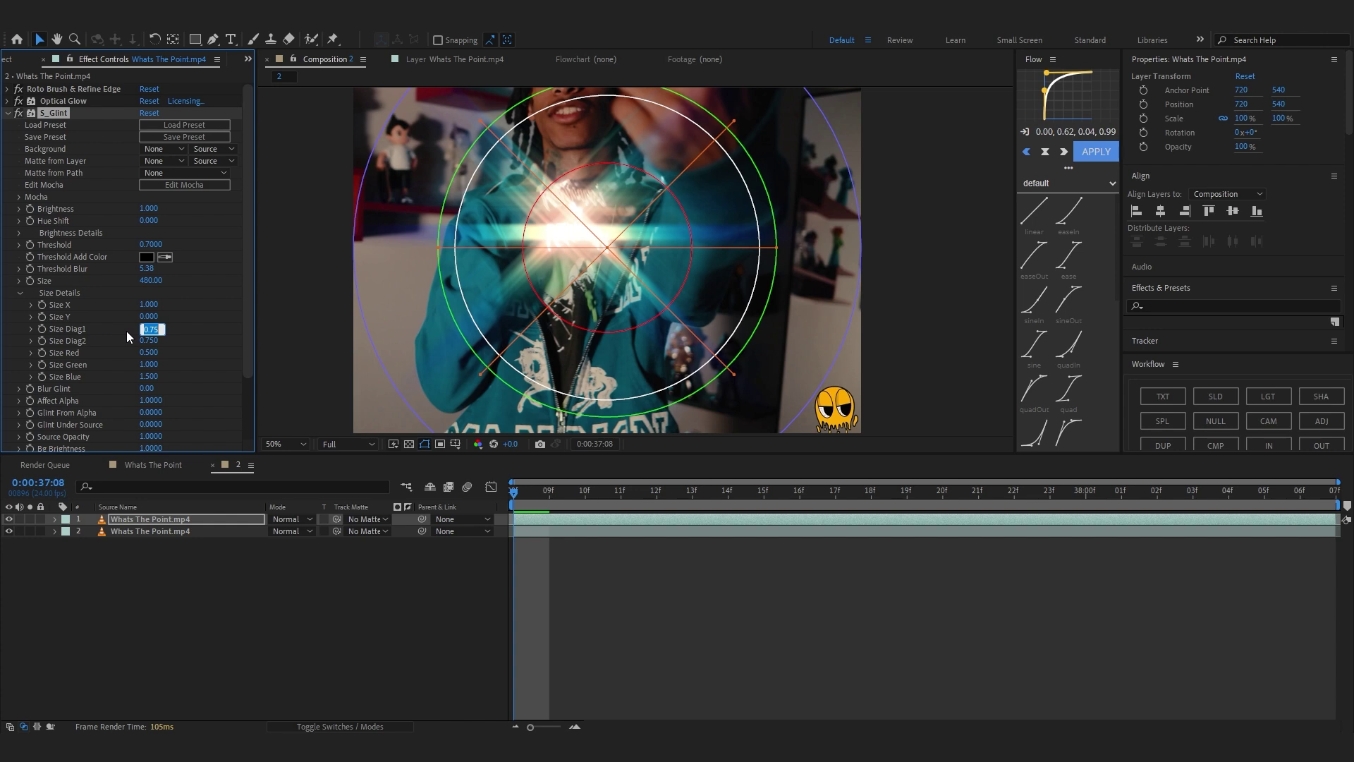
pyautogui.write('0')
pyautogui.press('Return')
pyautogui.click(149, 341)
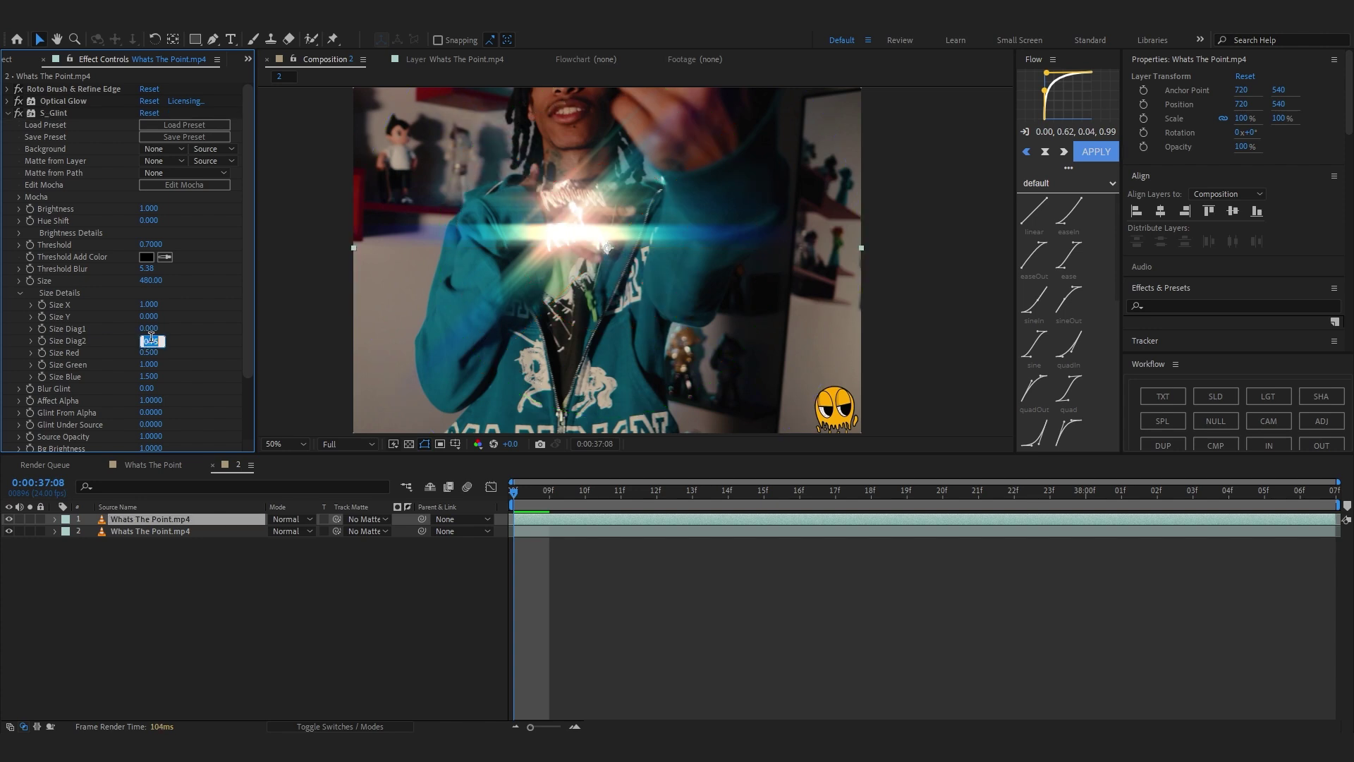
pyautogui.press('Return')
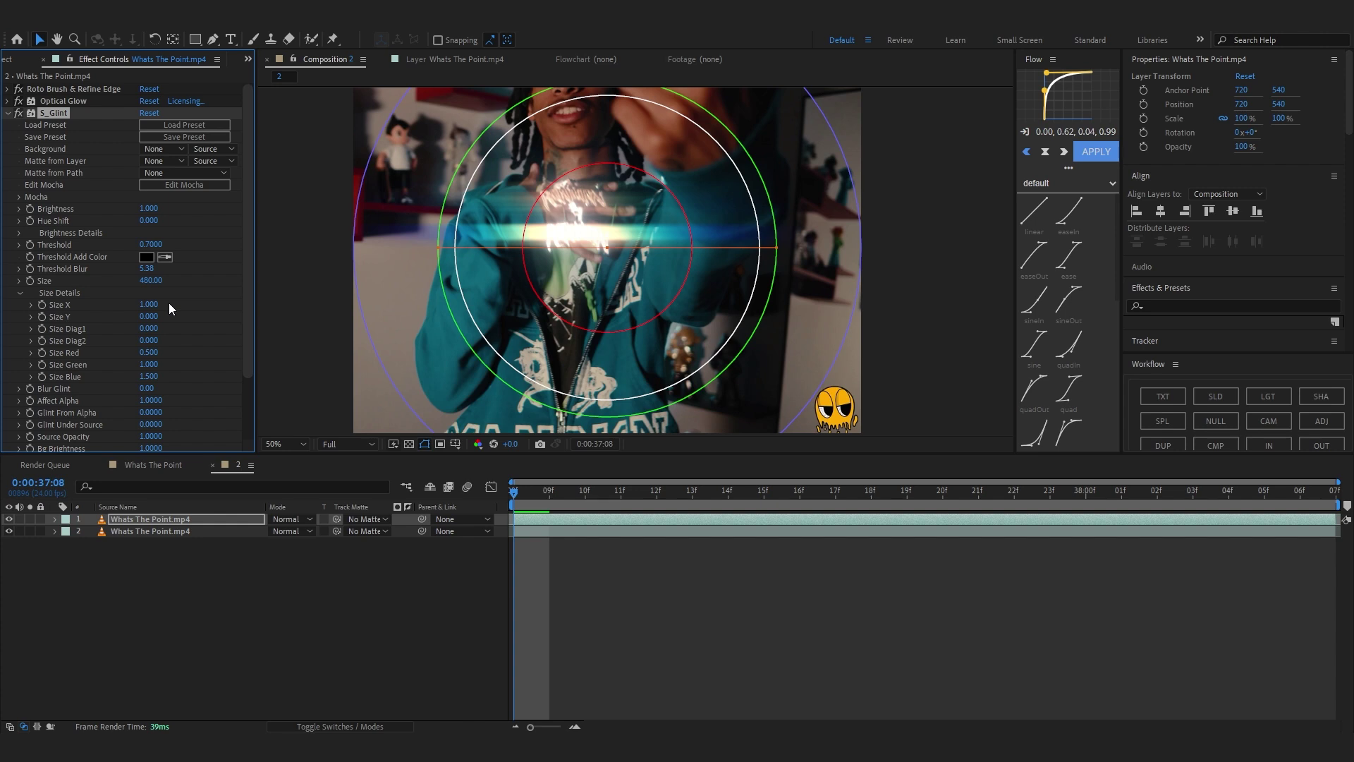
# Keyframe S_Glint's Brightness at 0.8 on the first frame, fade it down by 0:00:38:06 and preview the animation
pyautogui.moveTo(149, 209)
pyautogui.mouseDown()
pyautogui.moveTo(108, 210)
pyautogui.moveTo(158, 209)
pyautogui.mouseUp()
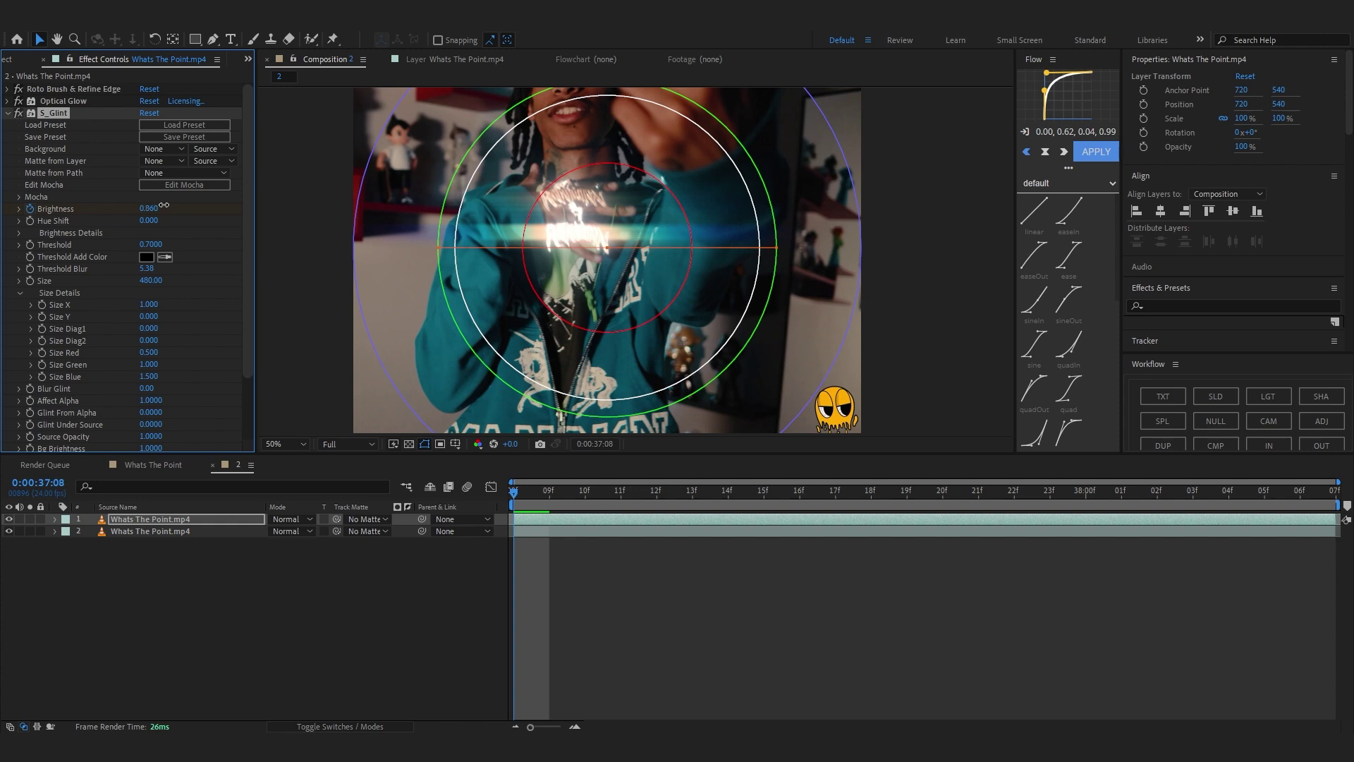
pyautogui.press('space')
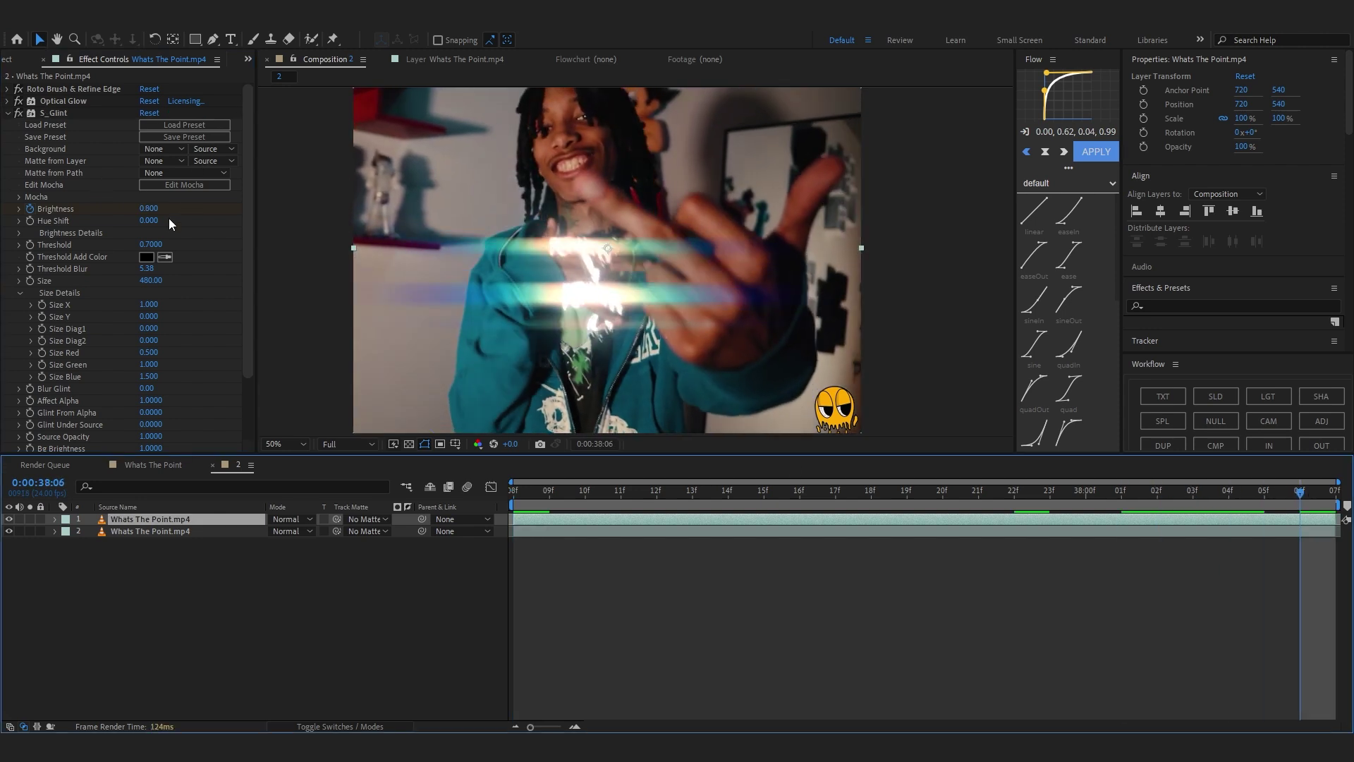
pyautogui.moveTo(149, 209); pyautogui.dragTo(5, 262)
pyautogui.hotkey('ctrl', 'z')
pyautogui.press('space')
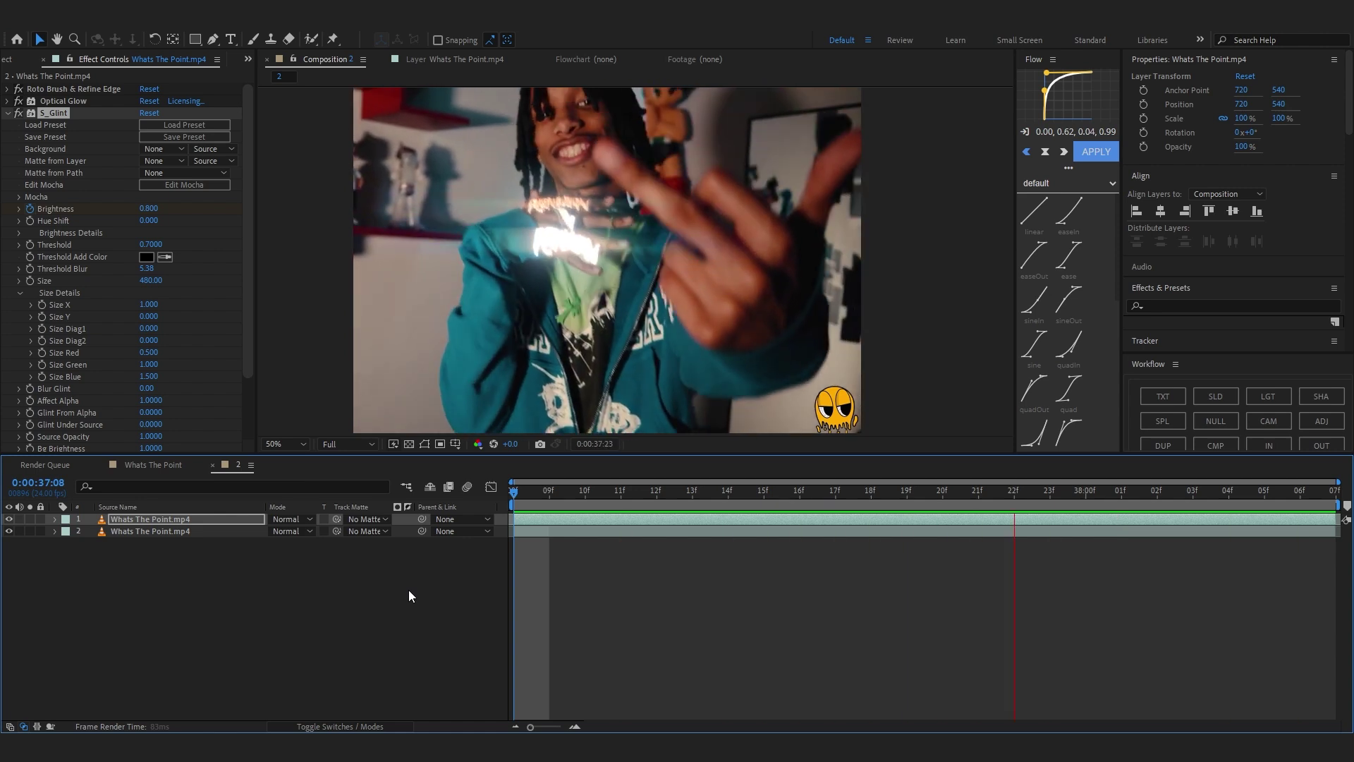
pyautogui.press('space')
pyautogui.click(258, 545)
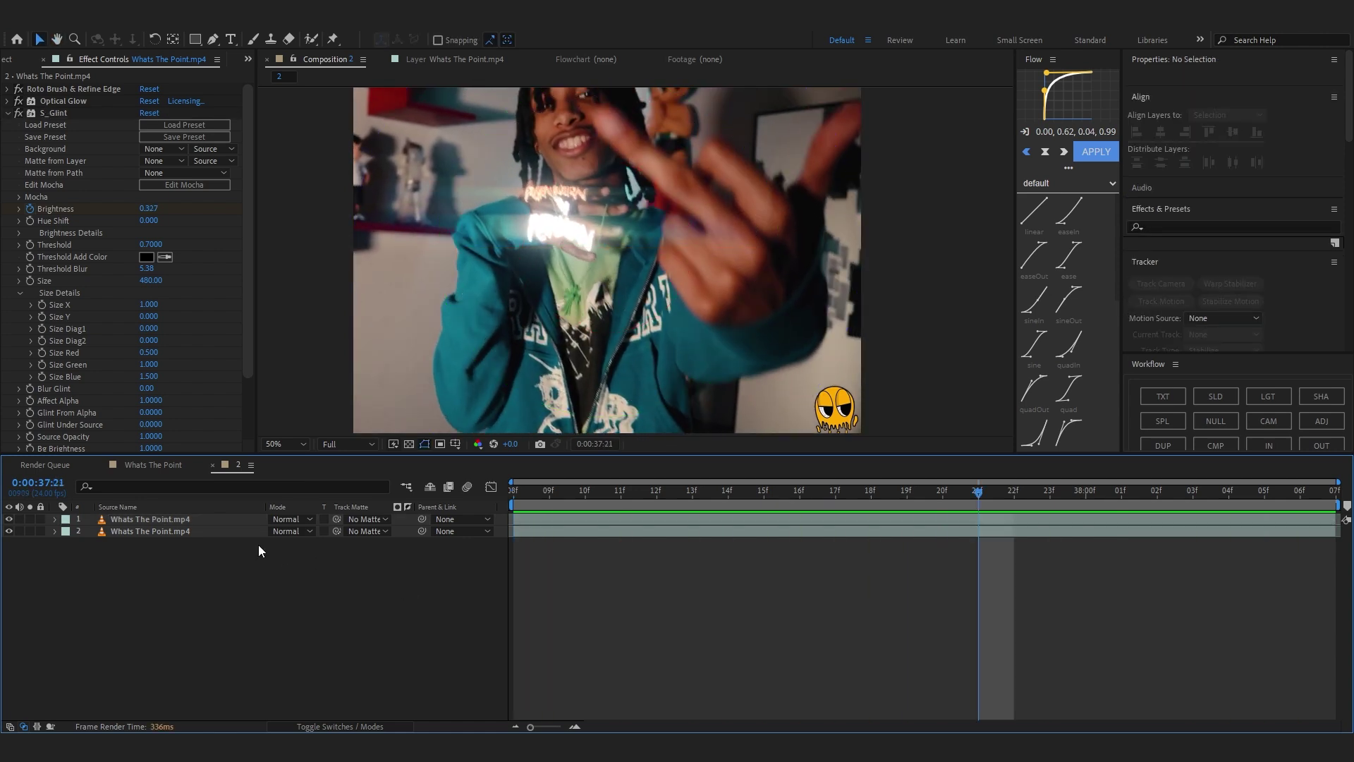
# Inspect the EMBER LENS DIRT 2.png footage and add it to composition 2 above the other layers
pyautogui.hotkey('ctrl', '0')
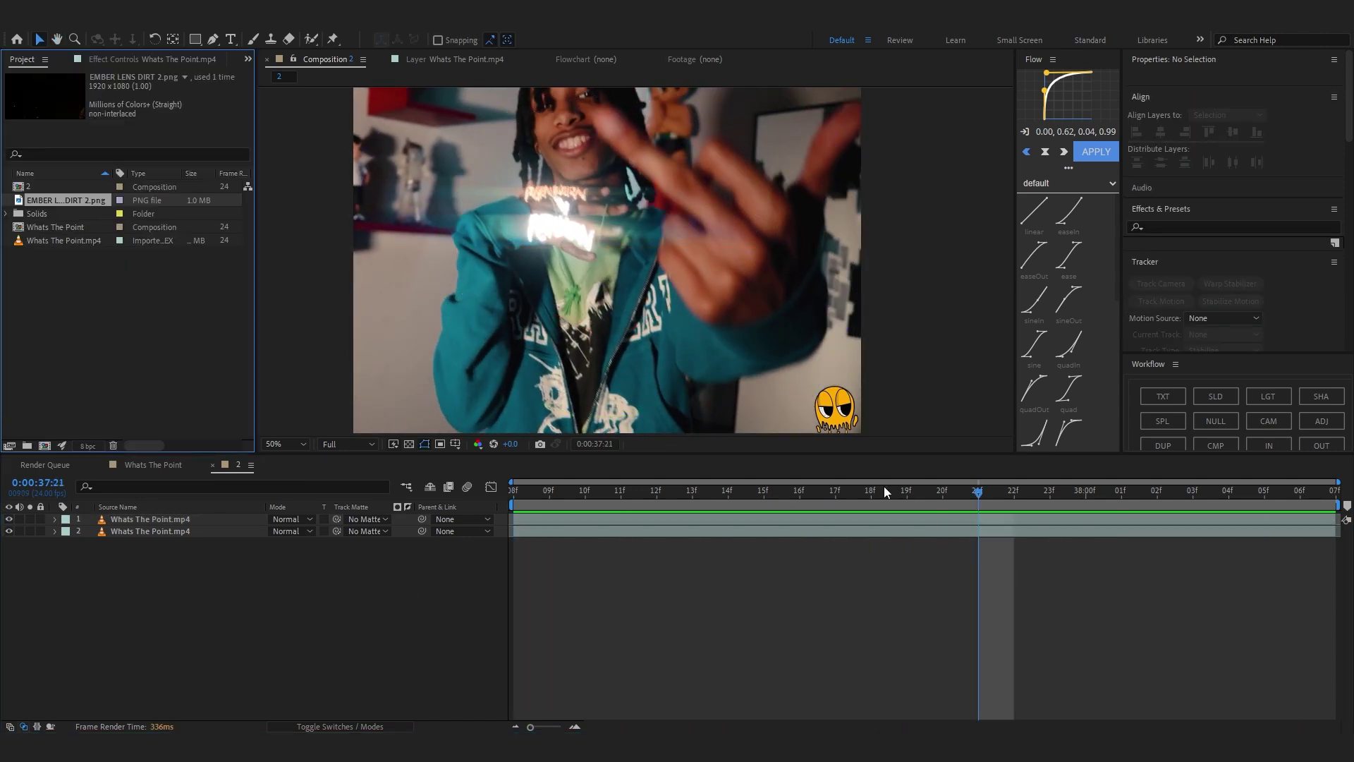
pyautogui.moveTo(884, 488); pyautogui.dragTo(382, 500)
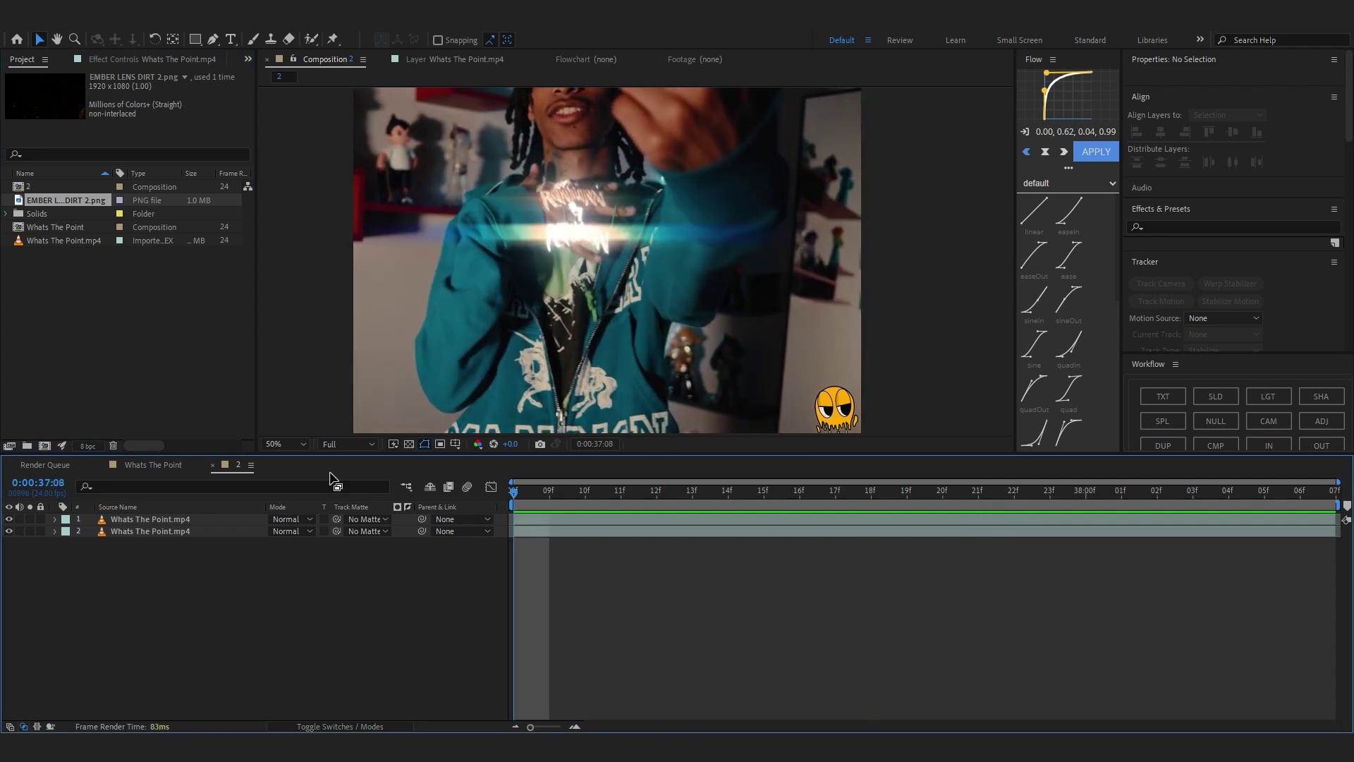
pyautogui.doubleClick(37, 200)
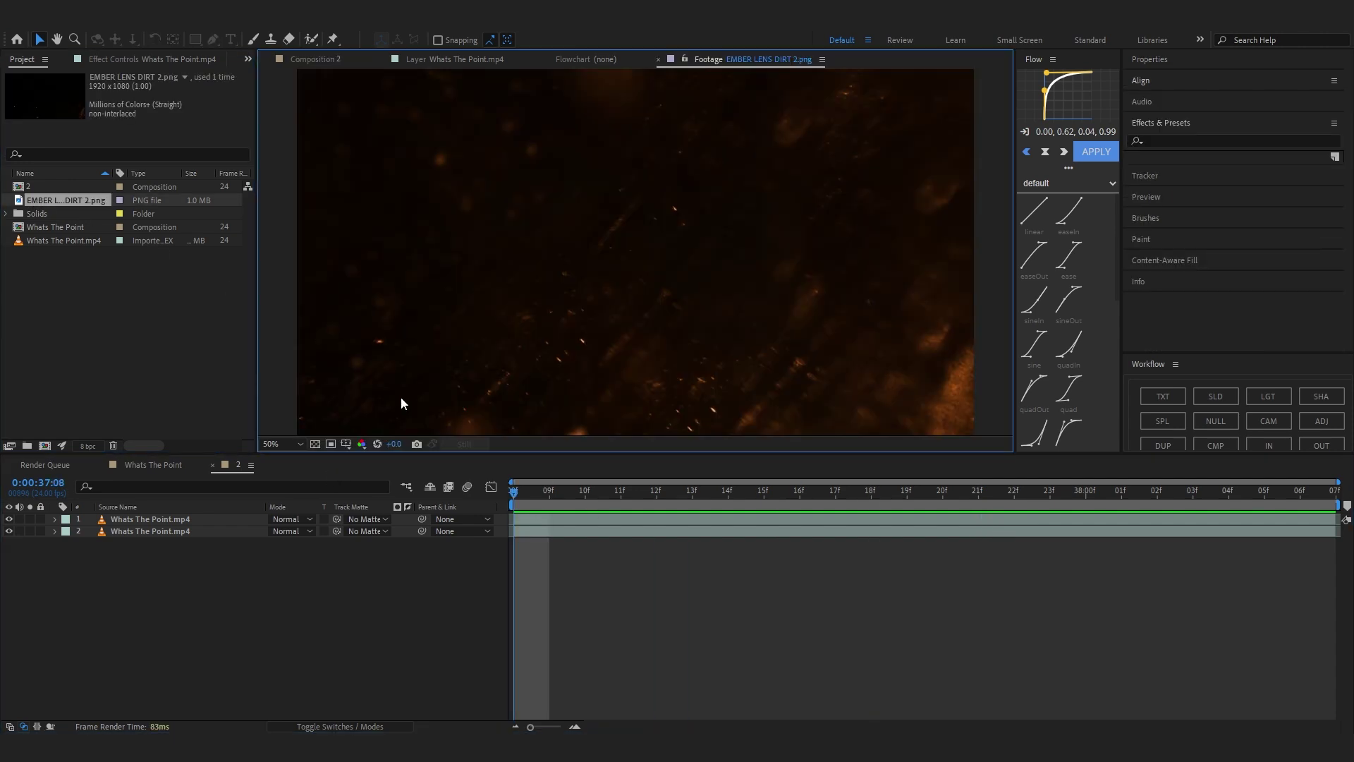
pyautogui.scroll(1, 472, 335)
pyautogui.scroll(-4, 472, 336)
pyautogui.scroll(3, 473, 336)
pyautogui.moveTo(79, 197); pyautogui.dragTo(155, 516)
pyautogui.click(553, 504)
pyautogui.press('space')
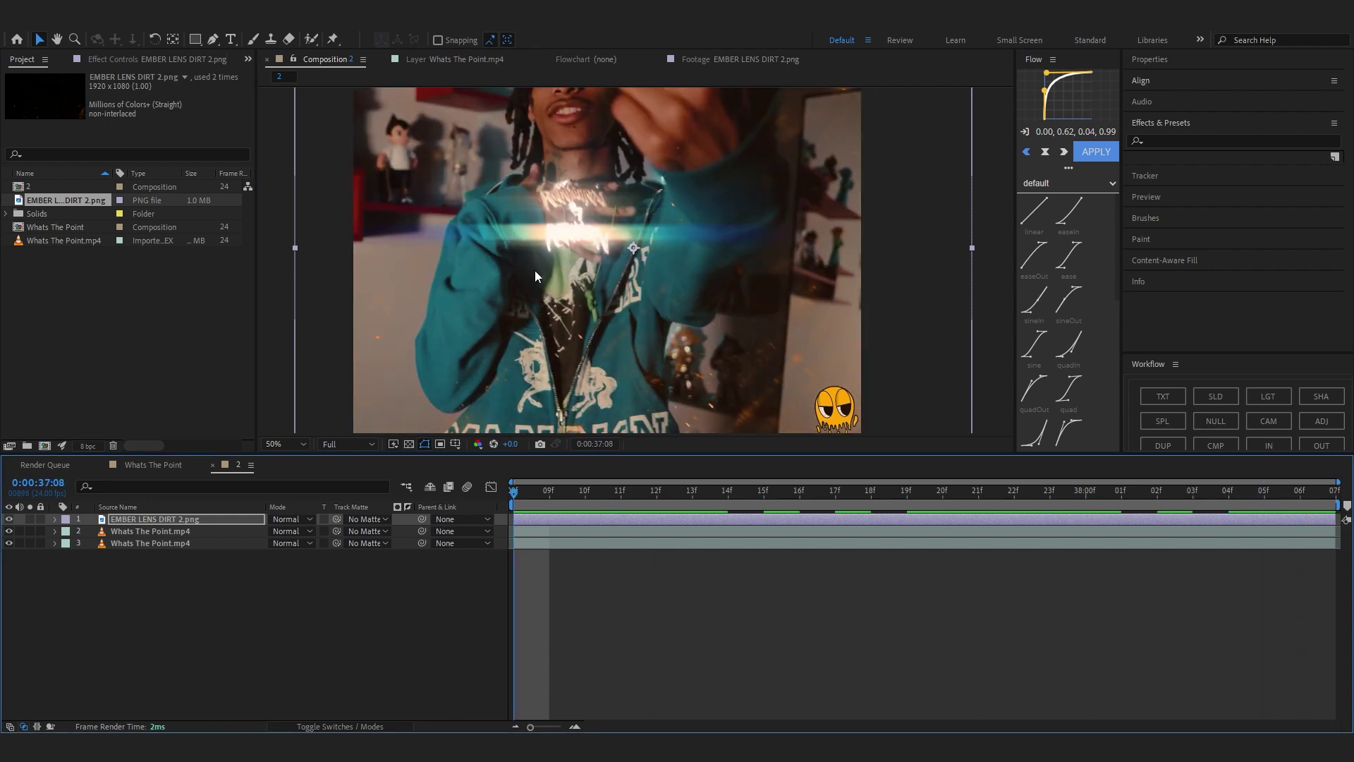
# Apply Color Balance (HLS) to the EMBER LENS DIRT 2.png layer and set its Hue to about -196°
pyautogui.hotkey('ctrl', 'space')
pyautogui.write('hls')
pyautogui.press('Return')
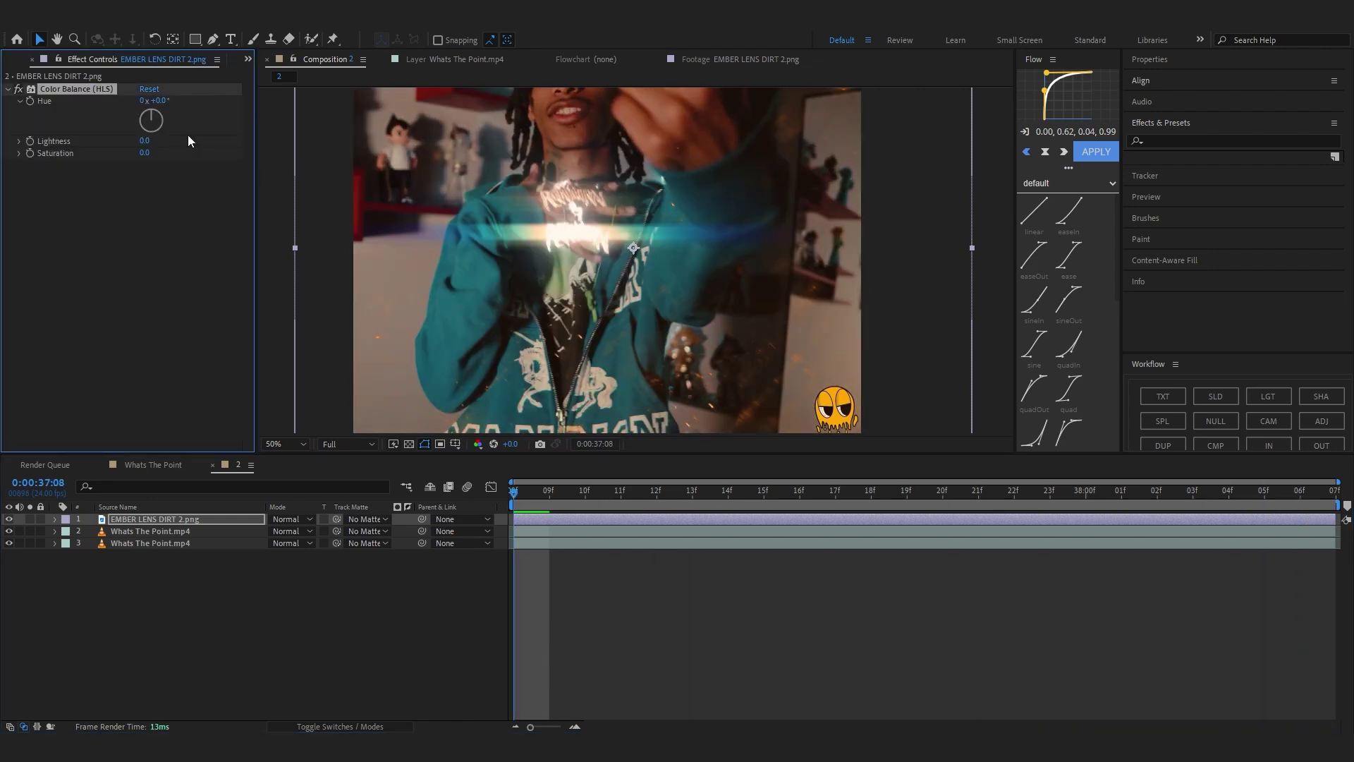
pyautogui.moveTo(161, 101); pyautogui.dragTo(141, 102)
pyautogui.moveTo(179, 165); pyautogui.dragTo(119, 204)
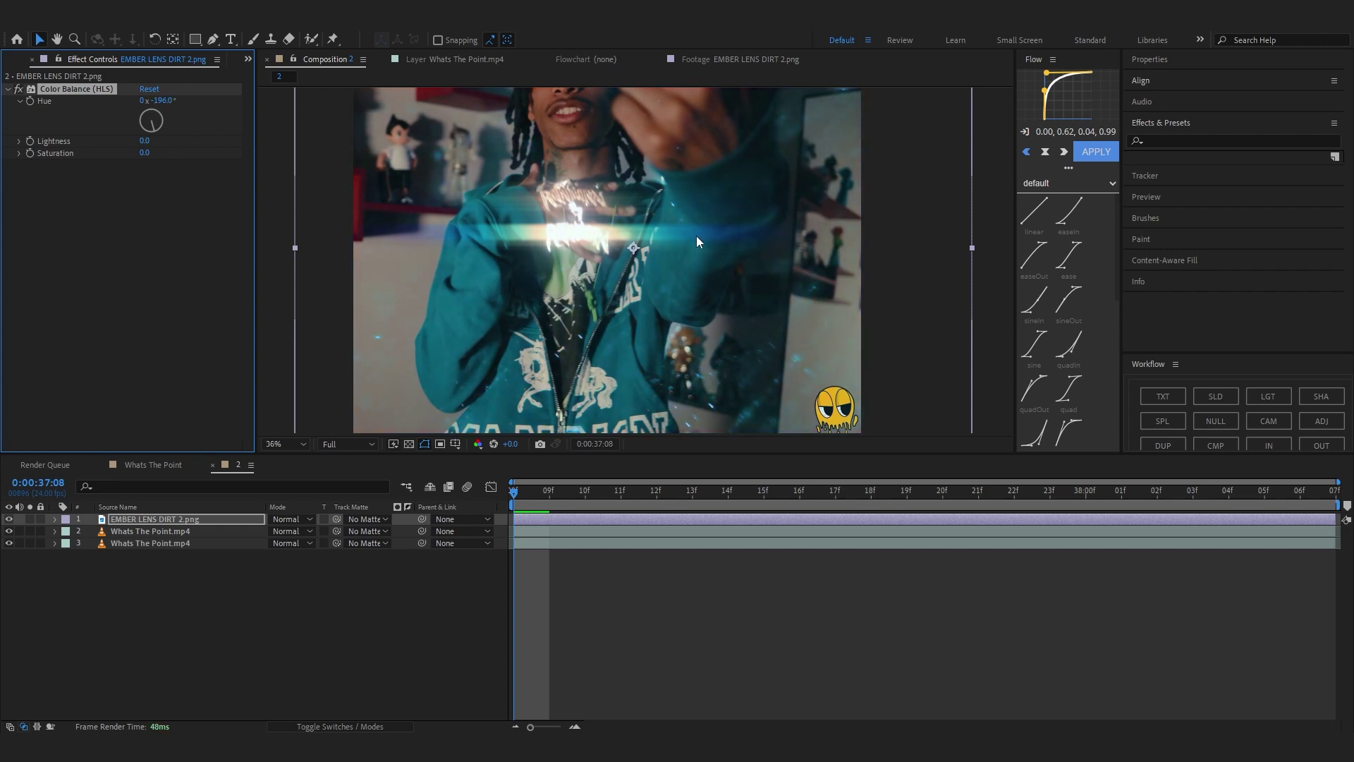
# Set the lens dirt layer's blending mode to Linear Dodge and its Scale to 106%, and preview the overlay
pyautogui.click(289, 519)
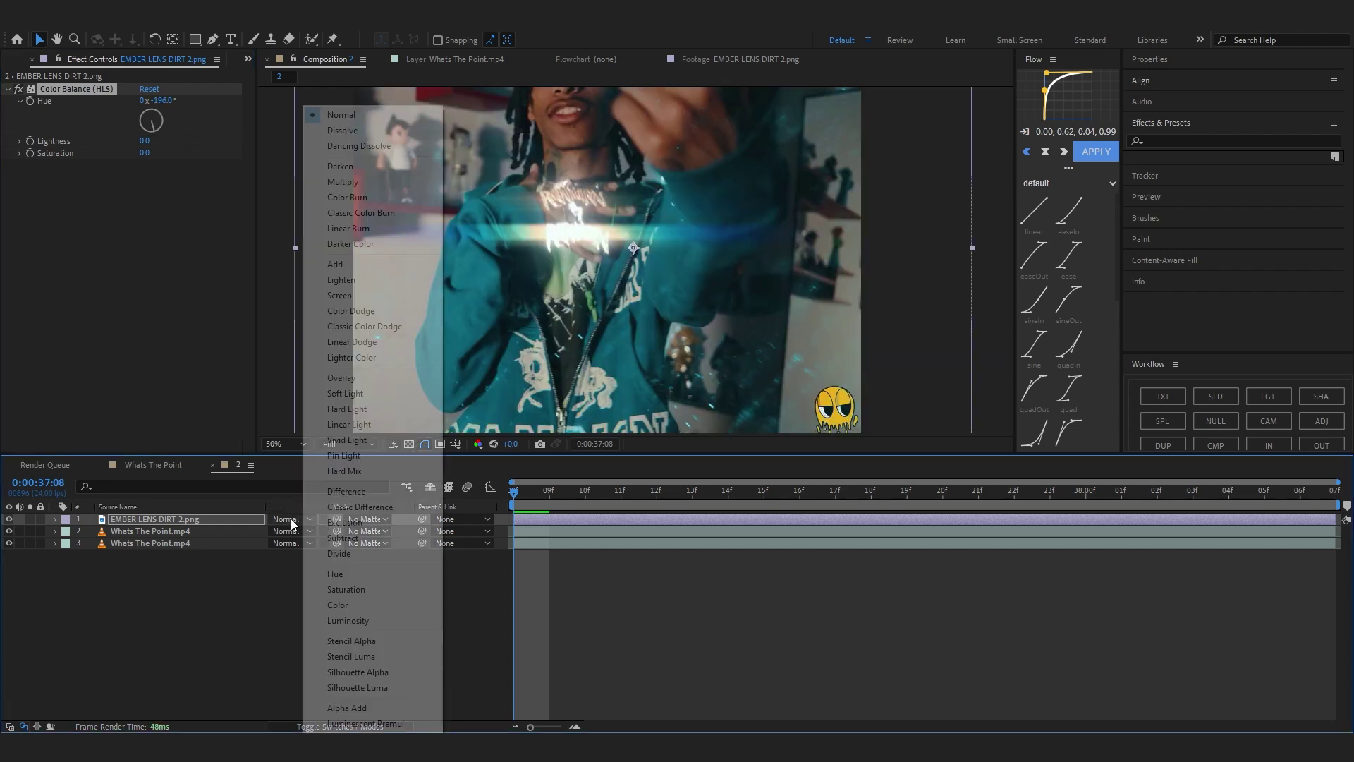
pyautogui.click(352, 342)
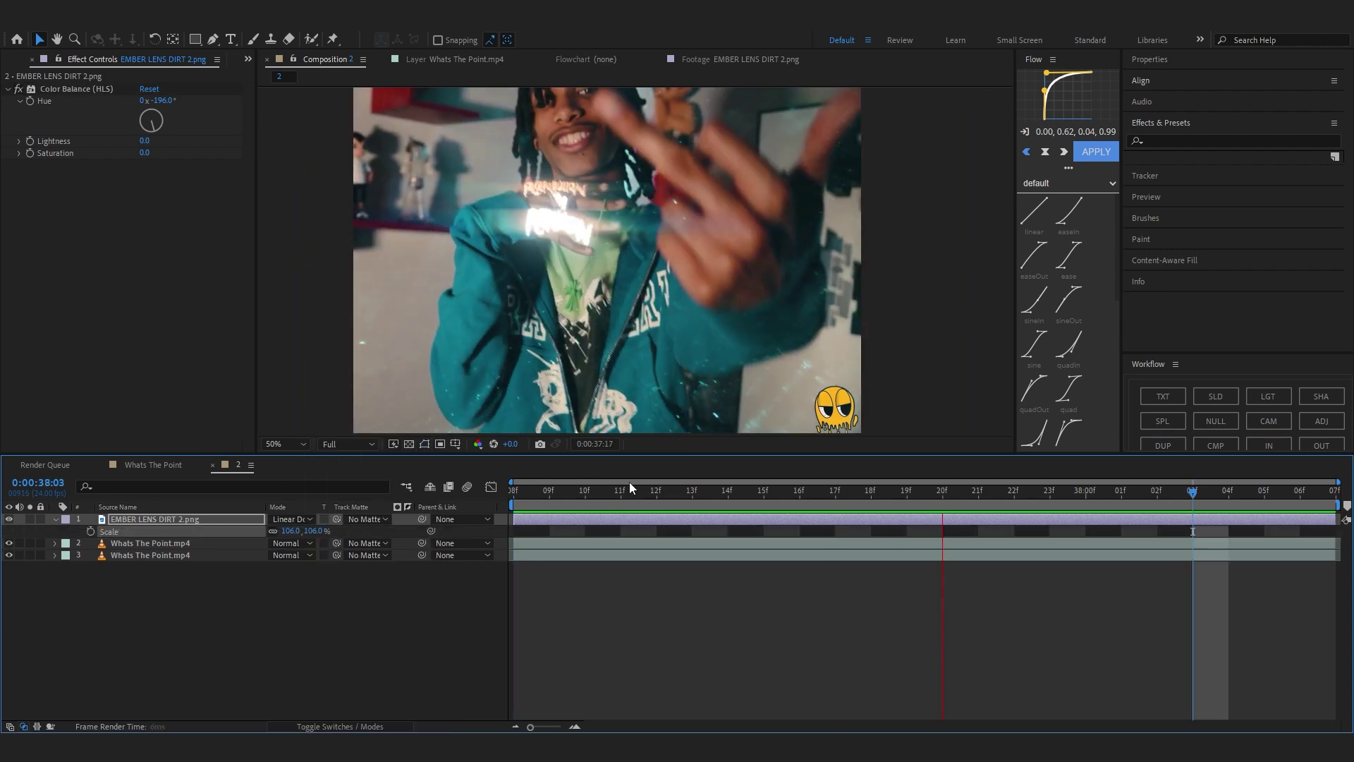
pyautogui.press('space')
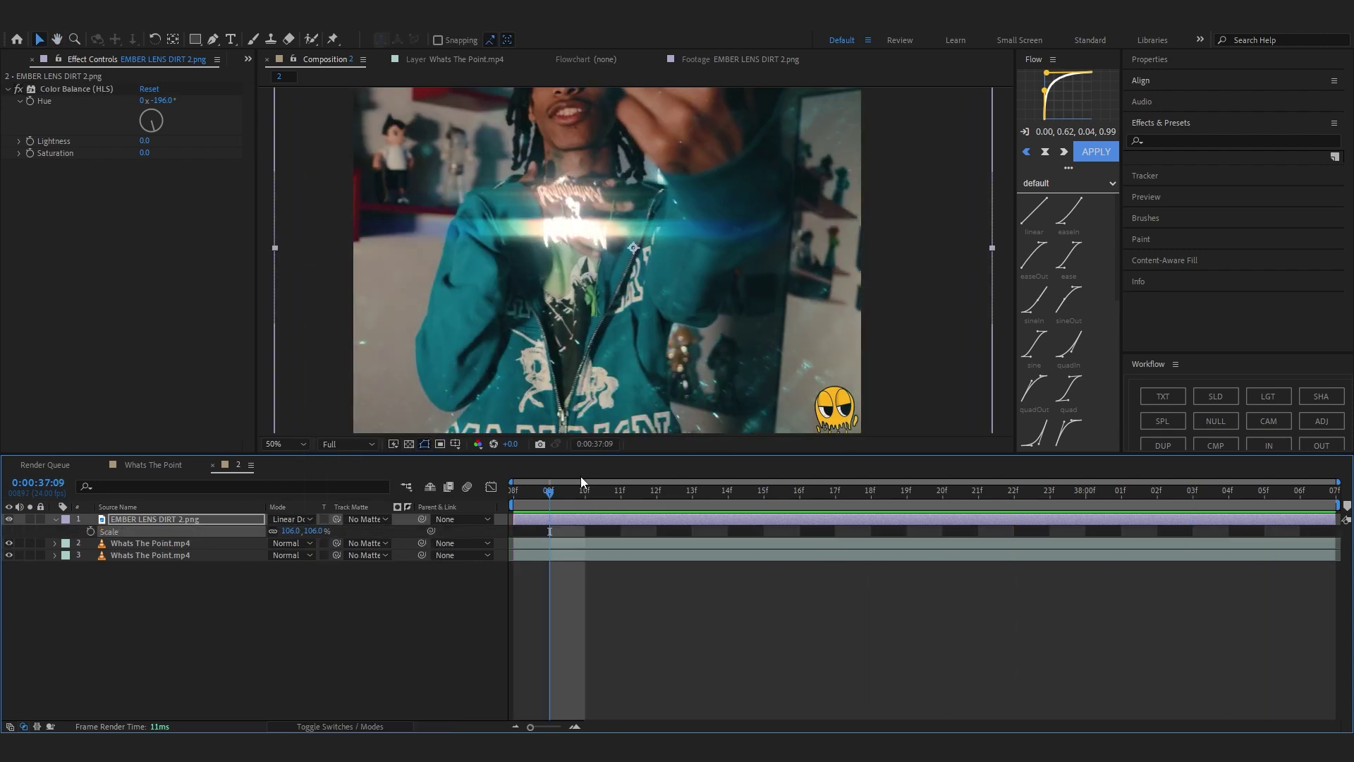
# Animate the lens dirt layer's Opacity from 100% on the first frame to about 48% at the clip's end
pyautogui.press('pageup')
pyautogui.press('t')
pyautogui.click(87, 531)
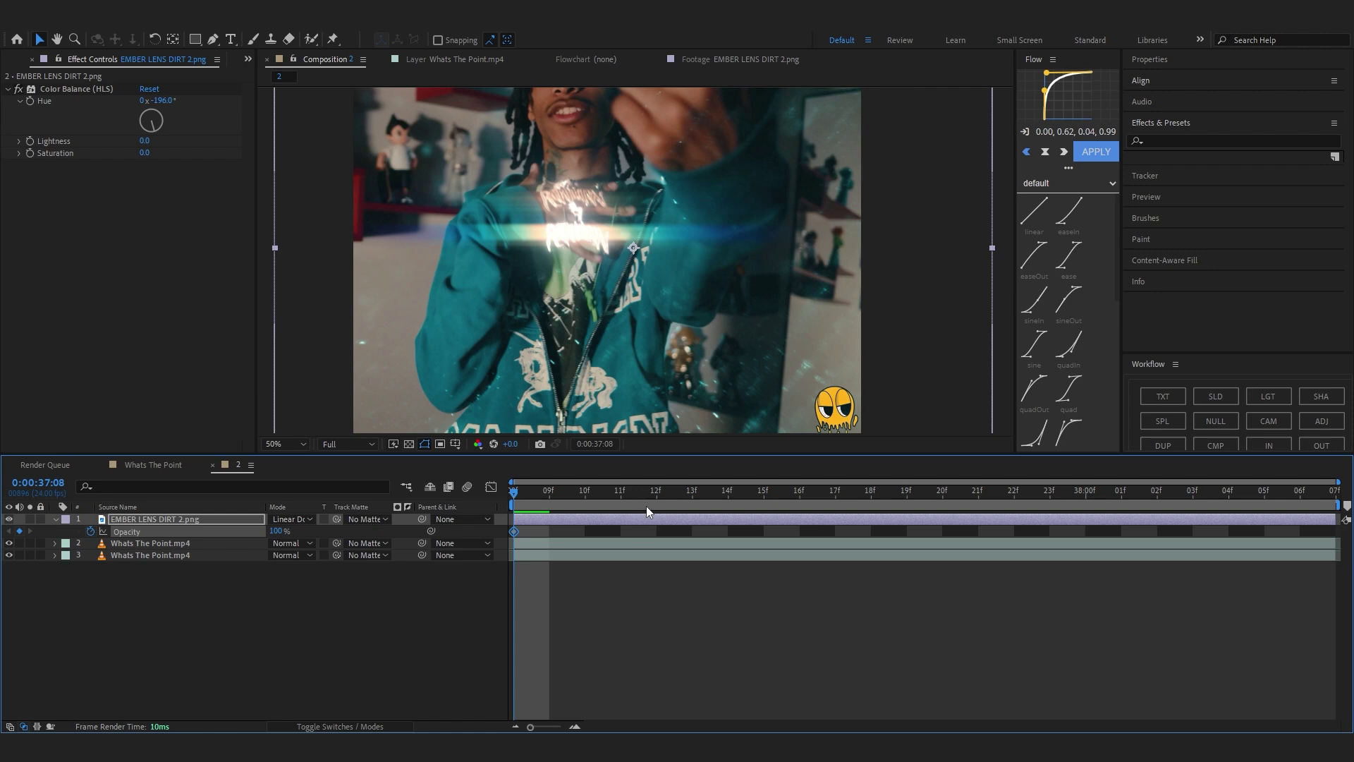
pyautogui.press('space')
pyautogui.moveTo(283, 535); pyautogui.dragTo(251, 534)
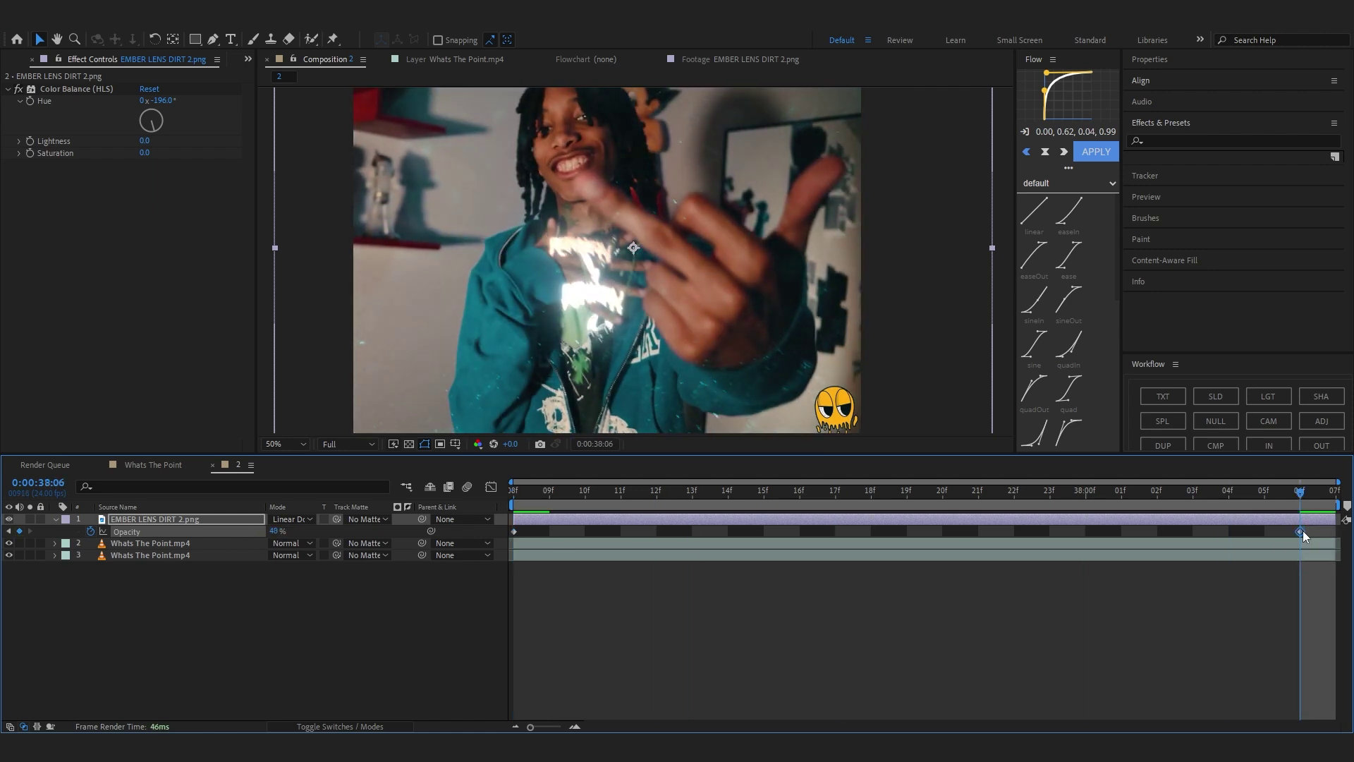
pyautogui.click(149, 542)
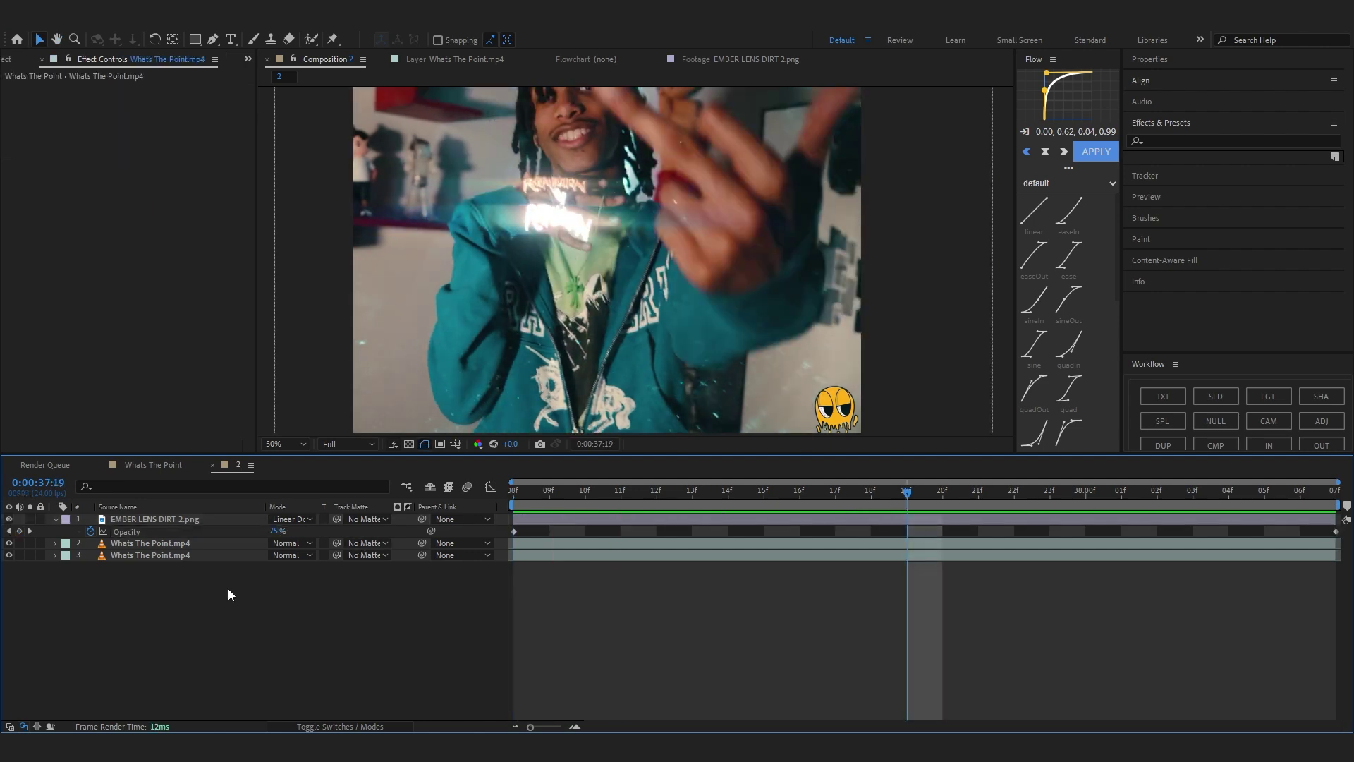
# Add a new adjustment layer on top of the composition's layers
pyautogui.rightClick(228, 591)
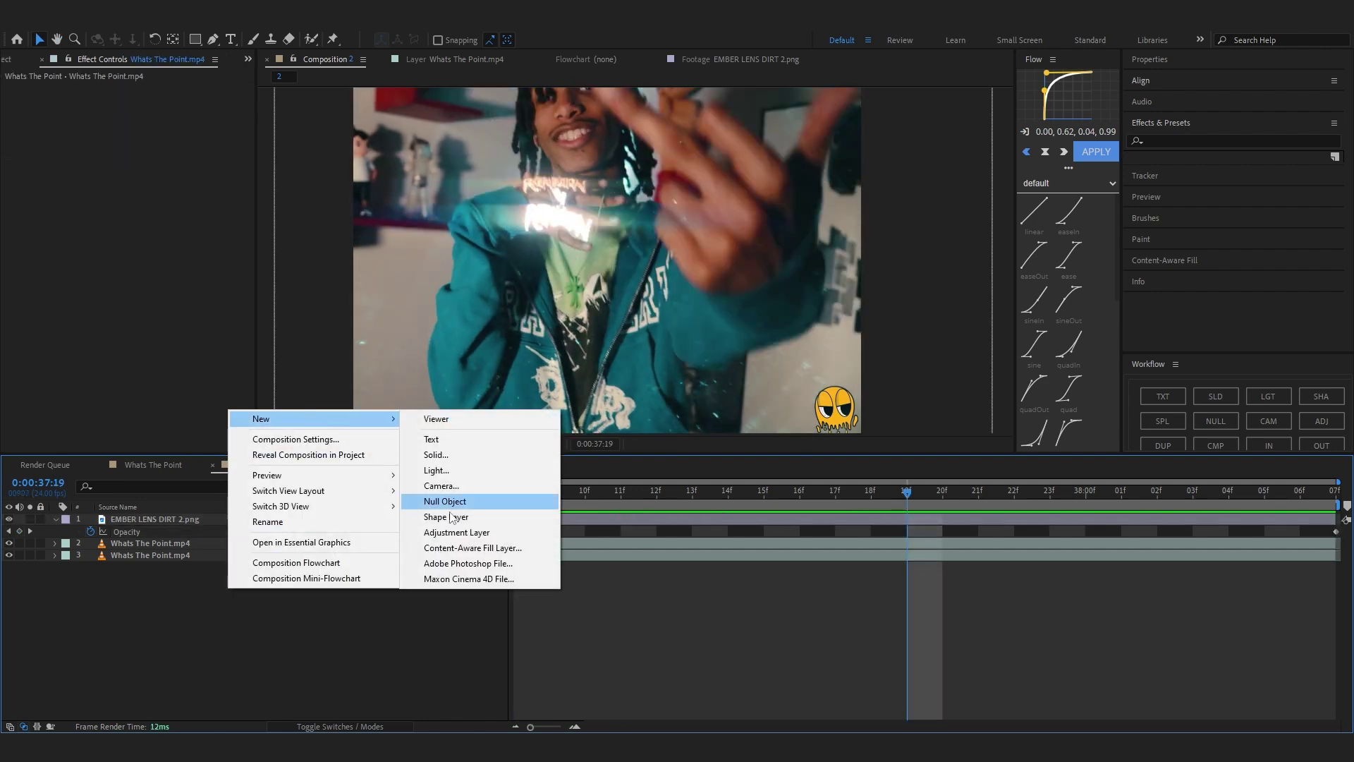
pyautogui.rightClick(283, 412)
pyautogui.click(508, 533)
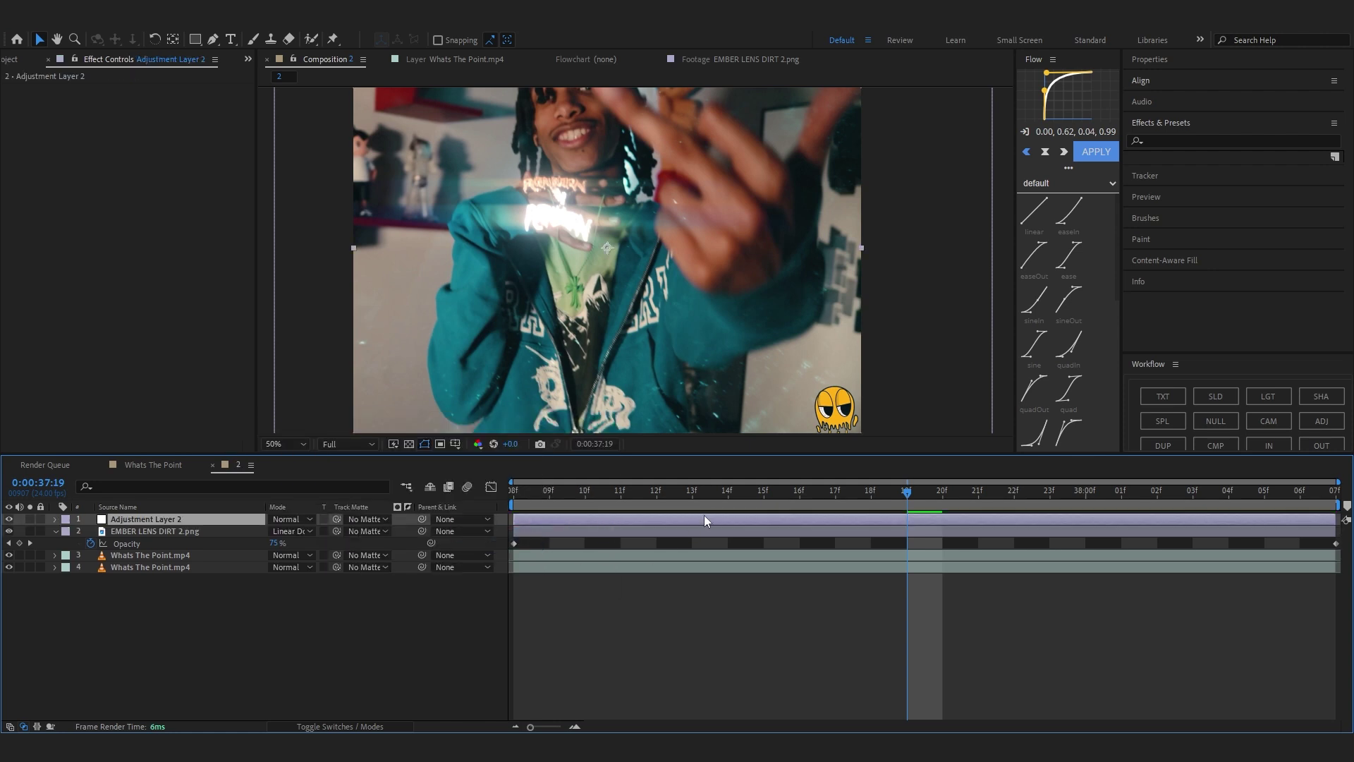
# Apply CC Vignette to the adjustment layer and set its Amount to 225
pyautogui.press('Home')
pyautogui.hotkey('ctrl', 'space')
pyautogui.write('c')
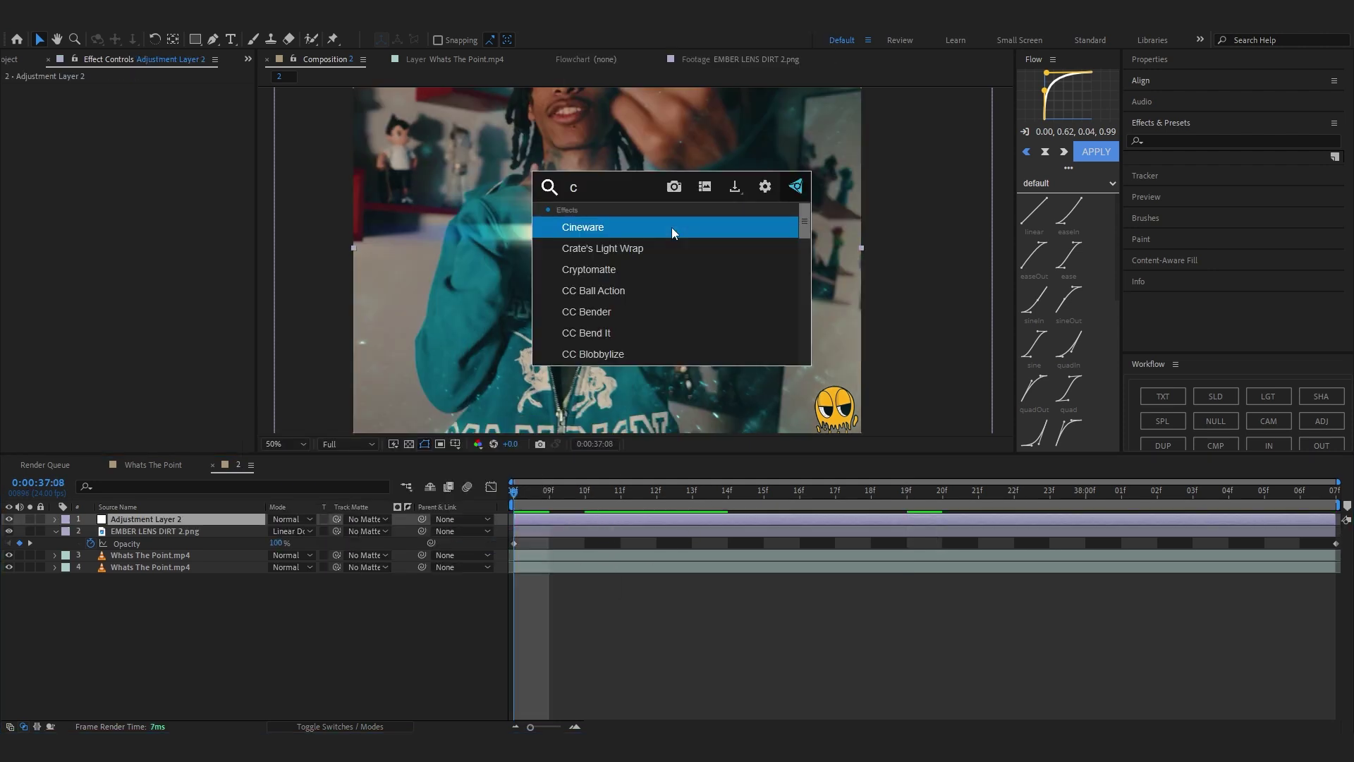
pyautogui.write('c vi')
pyautogui.press('Return')
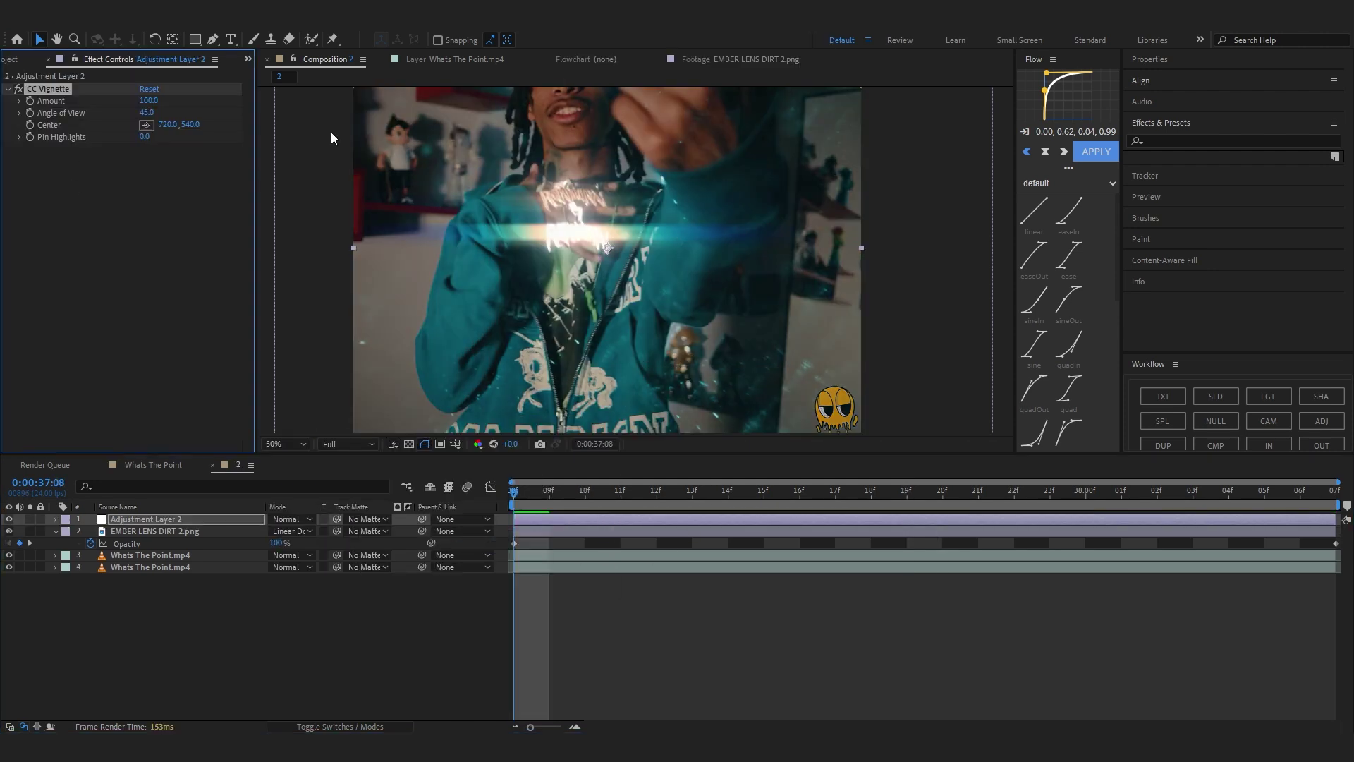
pyautogui.moveTo(146, 101); pyautogui.dragTo(235, 112)
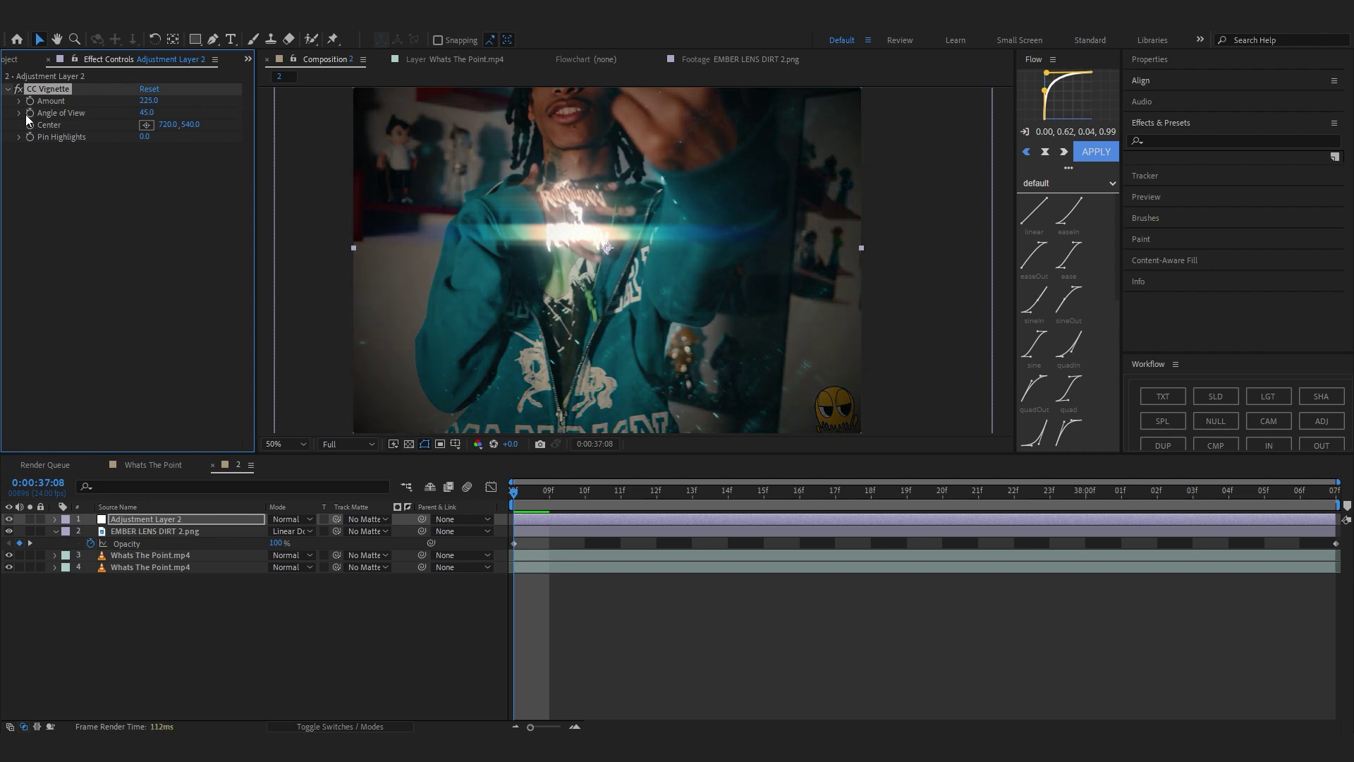
# Animate CC Vignette's Angle of View from 0 on the first frame to 105.6 at the clip's end
pyautogui.moveTo(514, 544); pyautogui.dragTo(1292, 539)
pyautogui.moveTo(275, 543); pyautogui.dragTo(9, 685)
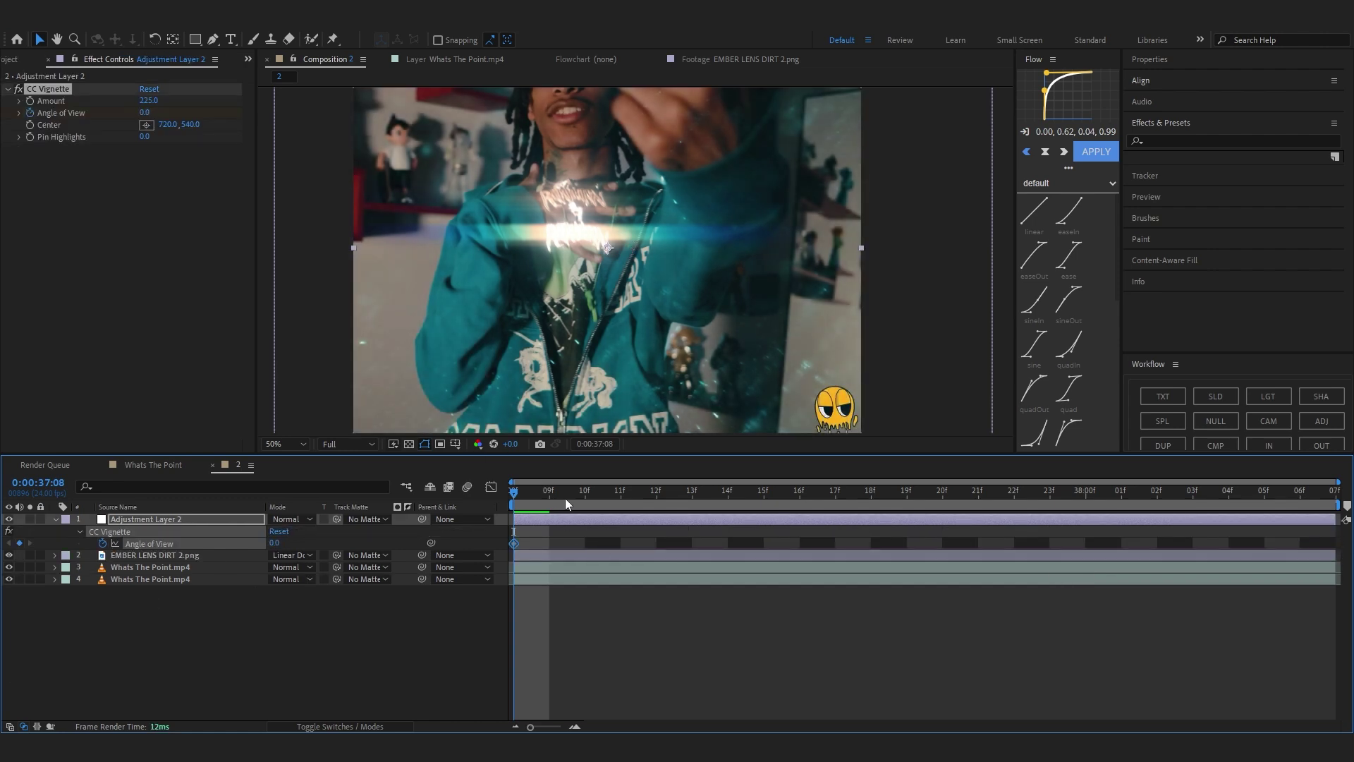
pyautogui.press('space')
pyautogui.moveTo(274, 543); pyautogui.dragTo(950, 451)
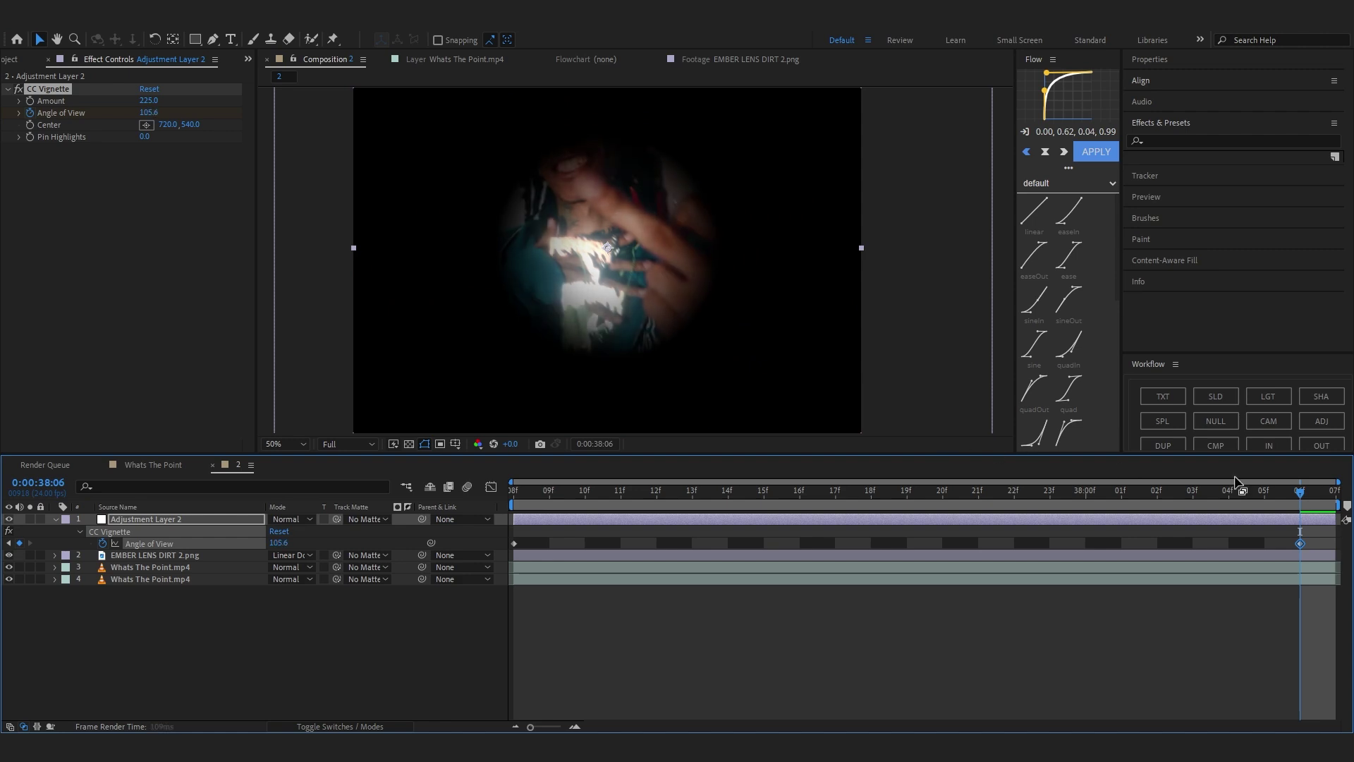
pyautogui.press('space')
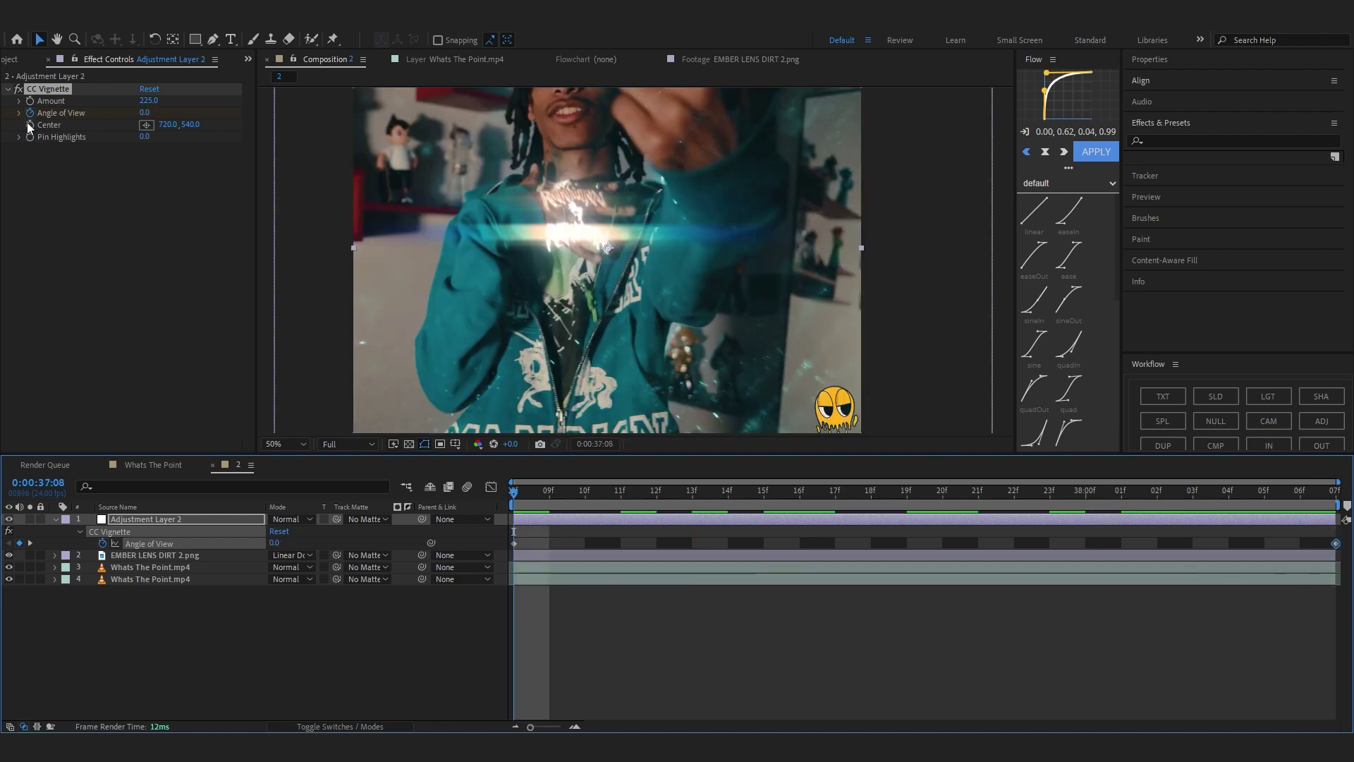
# Keyframe CC Vignette's Center on the first frame, placing it between the pendants at about 637, 434
pyautogui.click(29, 125)
pyautogui.scroll(2, 530, 236)
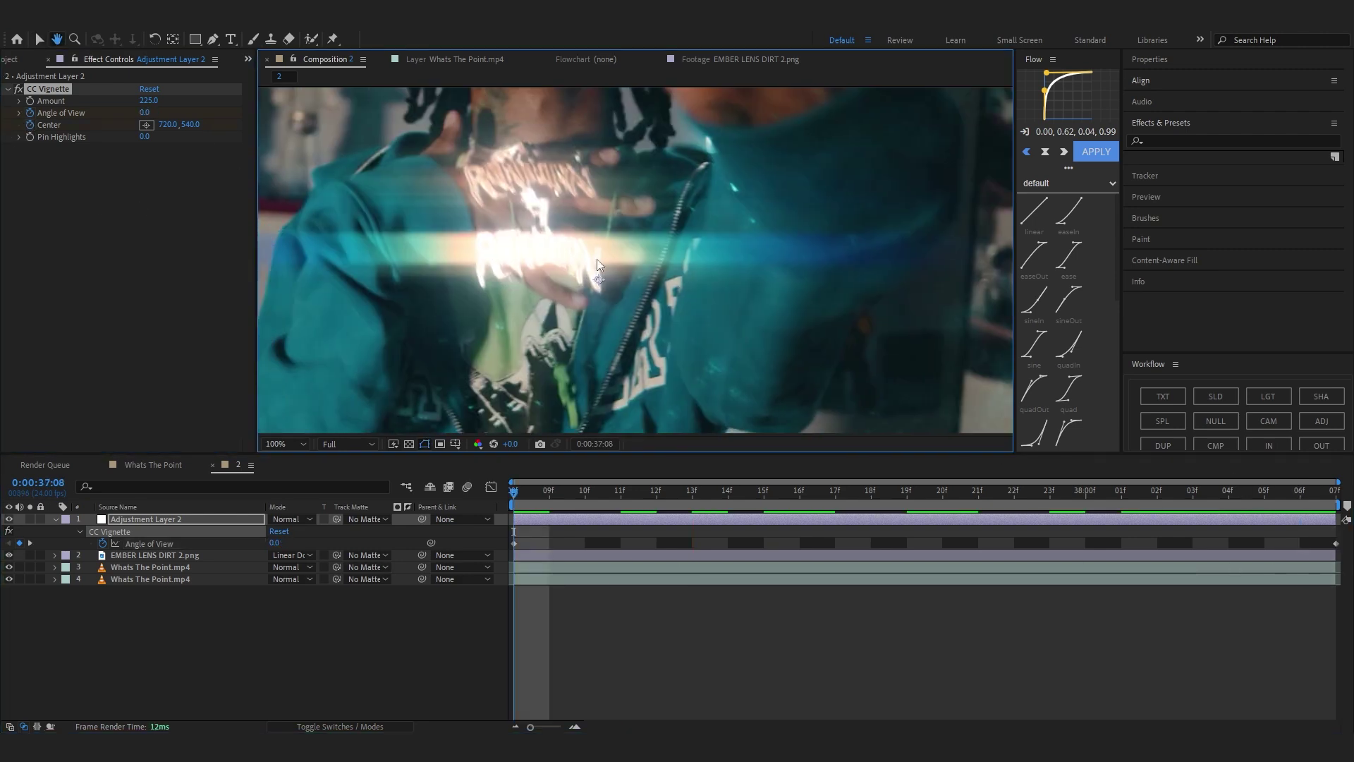
pyautogui.moveTo(597, 281); pyautogui.dragTo(539, 211)
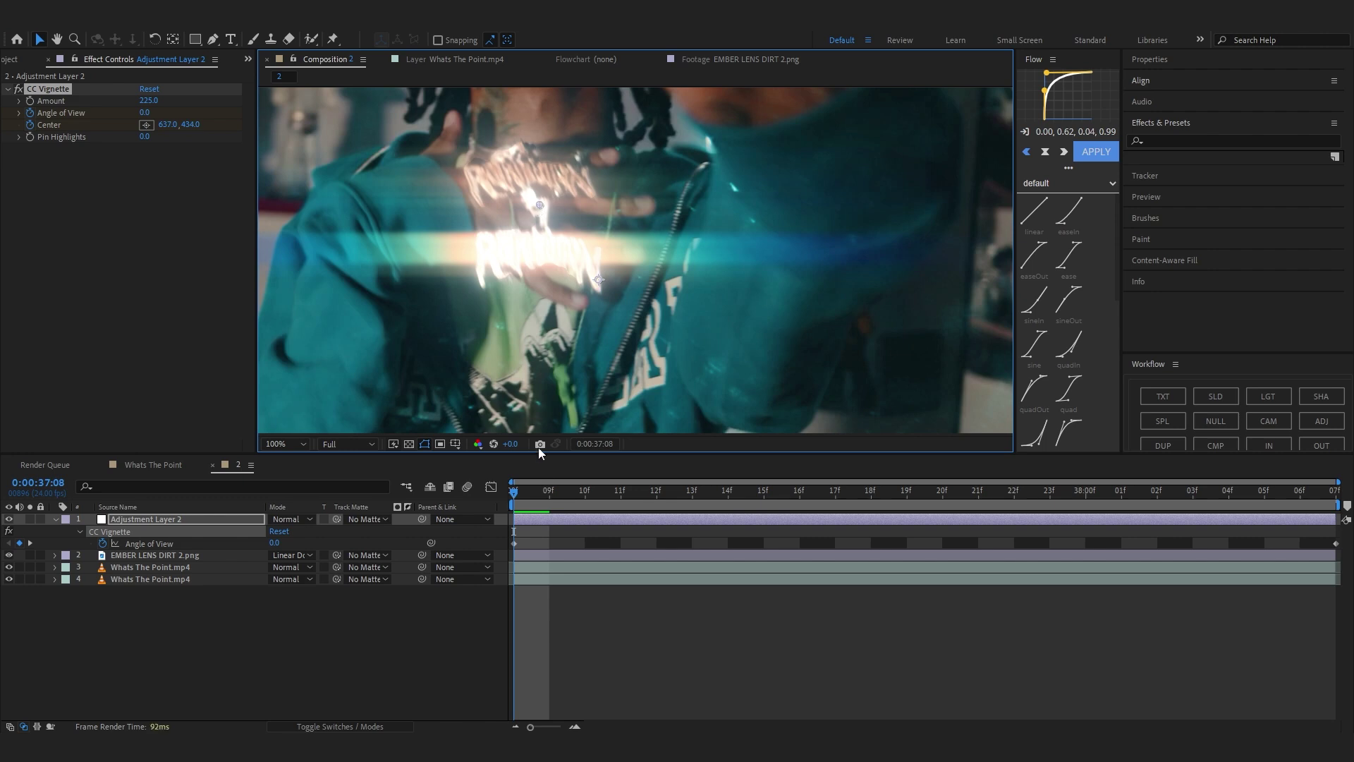
# Keyframe CC Vignette's Center at 0:00:37:13, 0:00:37:20 and 0:00:38:02 so it follows the moving pendants, and preview the result
pyautogui.moveTo(516, 492); pyautogui.dragTo(692, 493)
pyautogui.moveTo(545, 211); pyautogui.dragTo(513, 160)
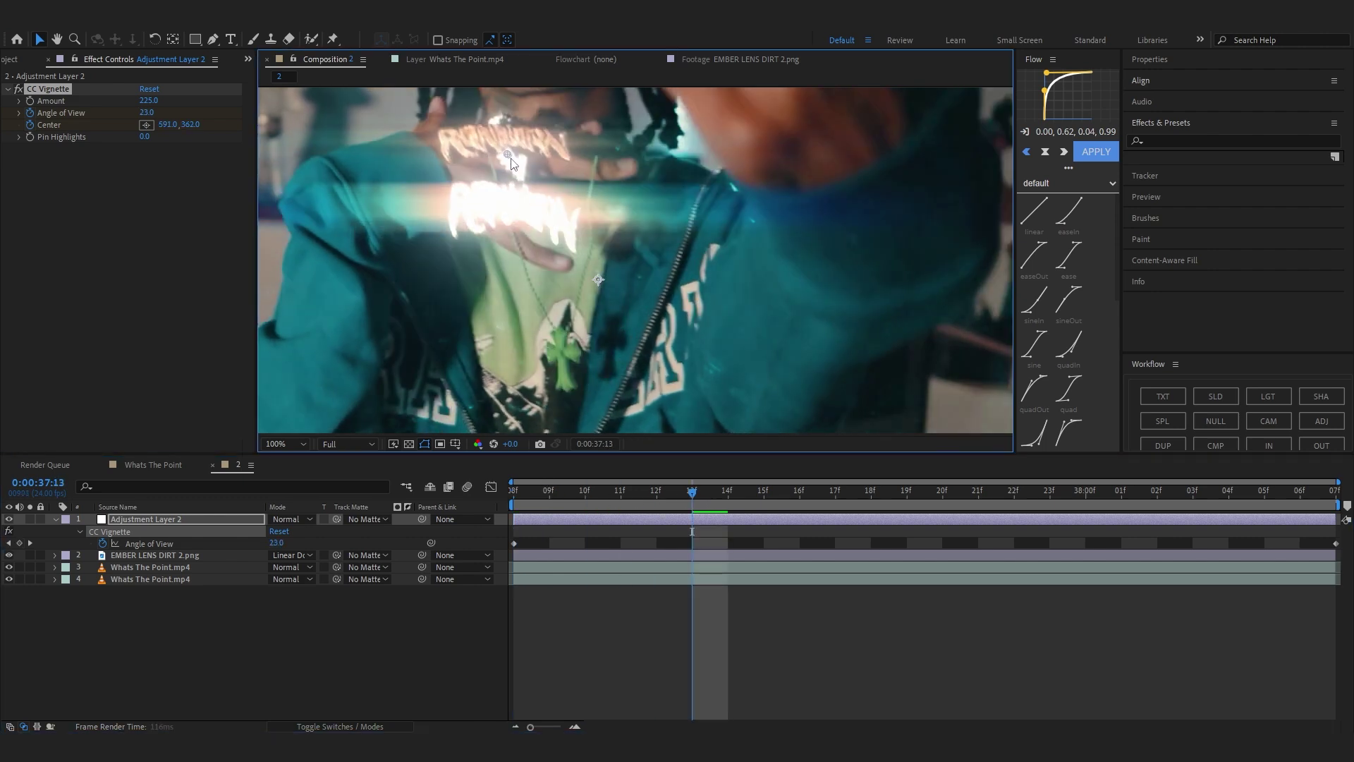
pyautogui.moveTo(871, 493); pyautogui.dragTo(943, 494)
pyautogui.moveTo(512, 159); pyautogui.dragTo(497, 183)
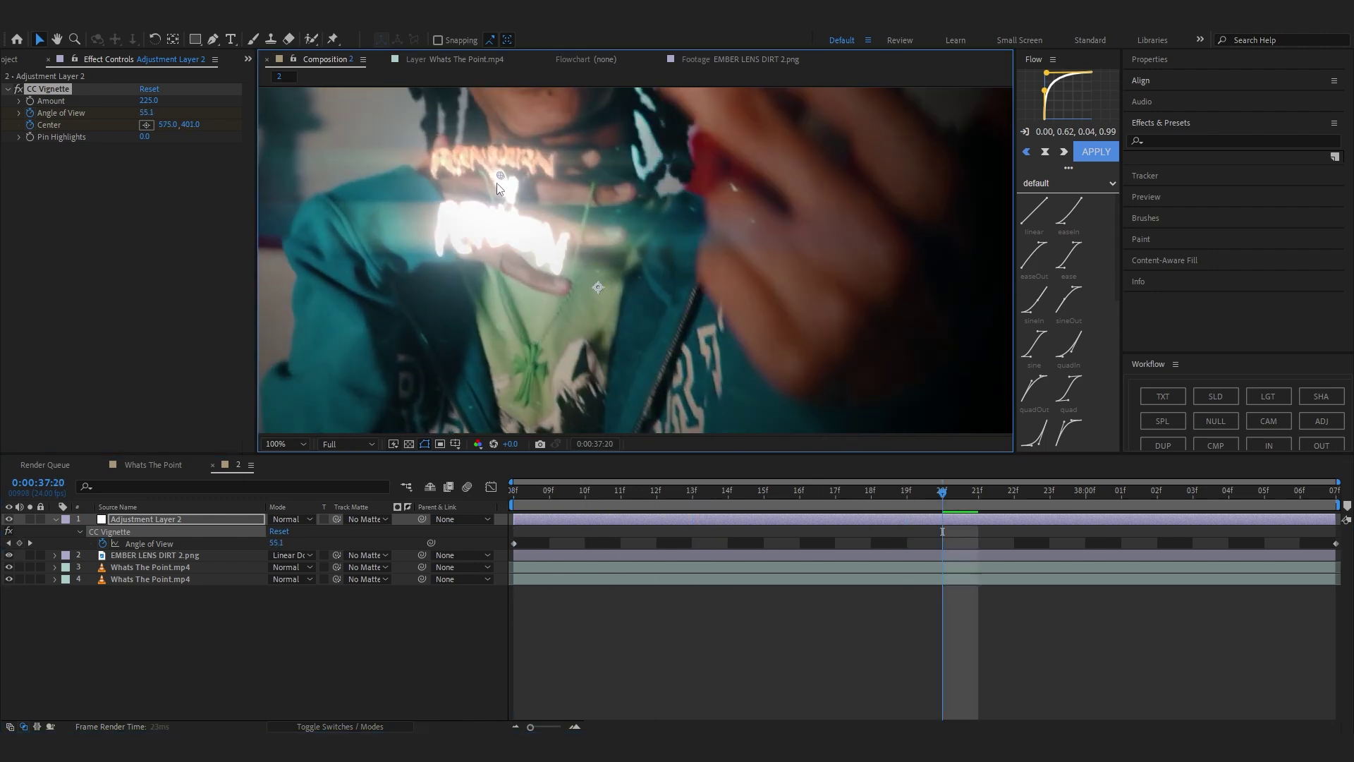
pyautogui.scroll(-2, 505, 192)
pyautogui.moveTo(1014, 497); pyautogui.dragTo(1159, 502)
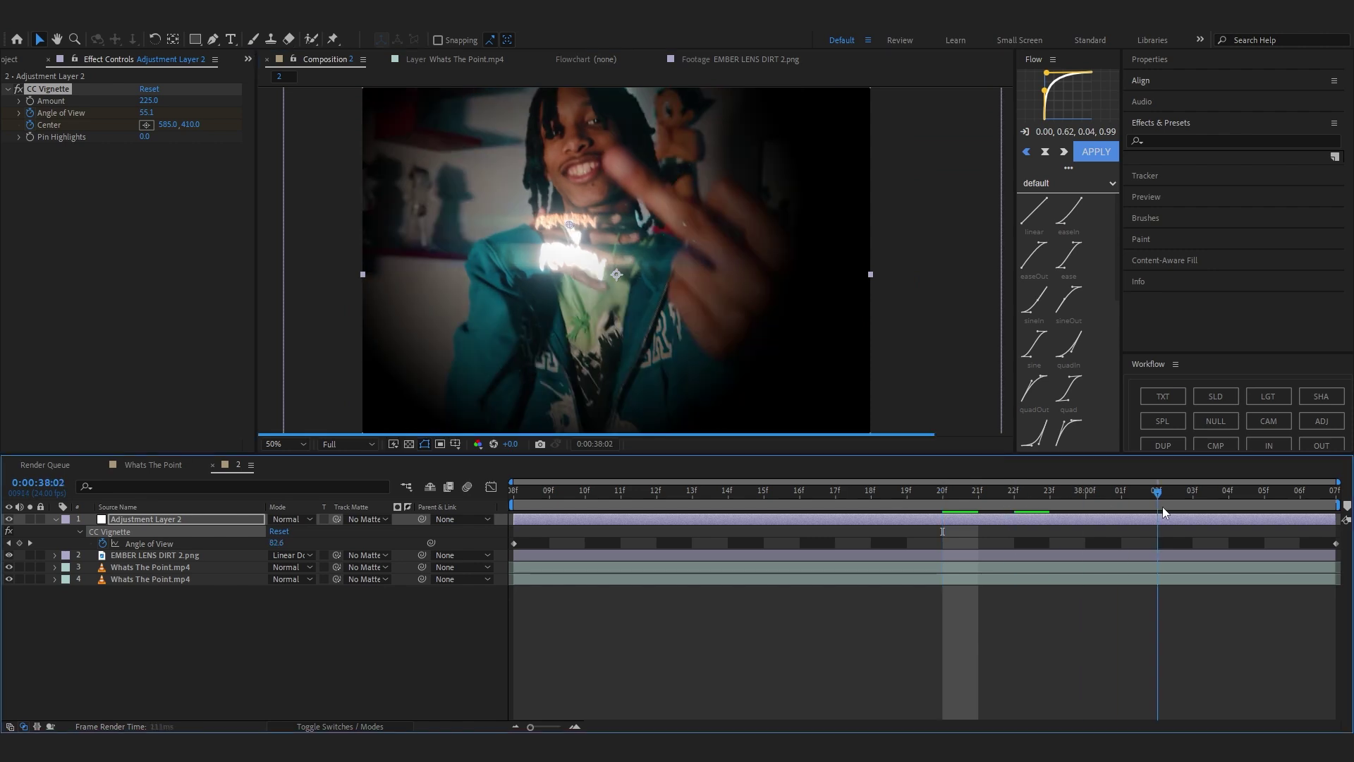
pyautogui.moveTo(569, 225); pyautogui.dragTo(590, 281)
pyautogui.press('space')
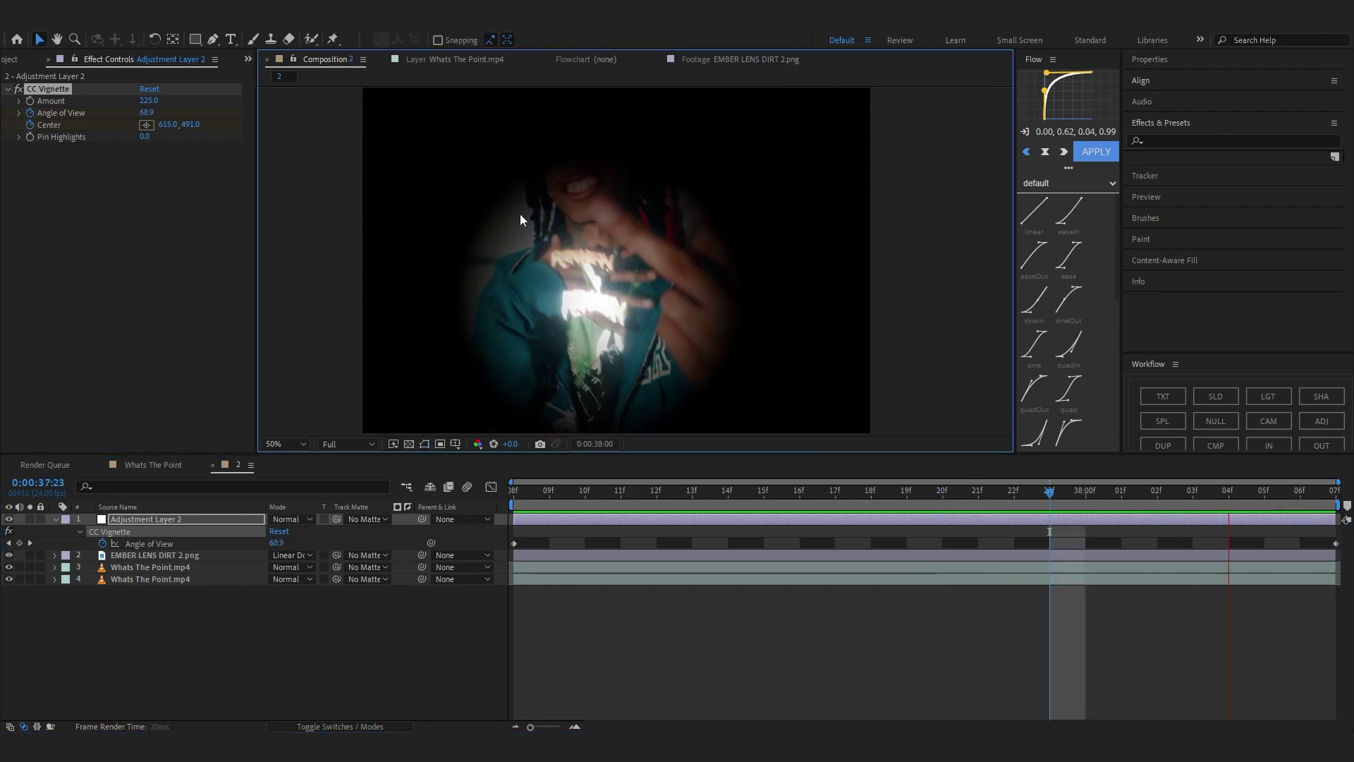
# Animate the bottom Whats The Point.mp4 layer's Opacity from 100% at 0:00:37:21 to 0% at the clip's end
pyautogui.scroll(-2, 522, 203)
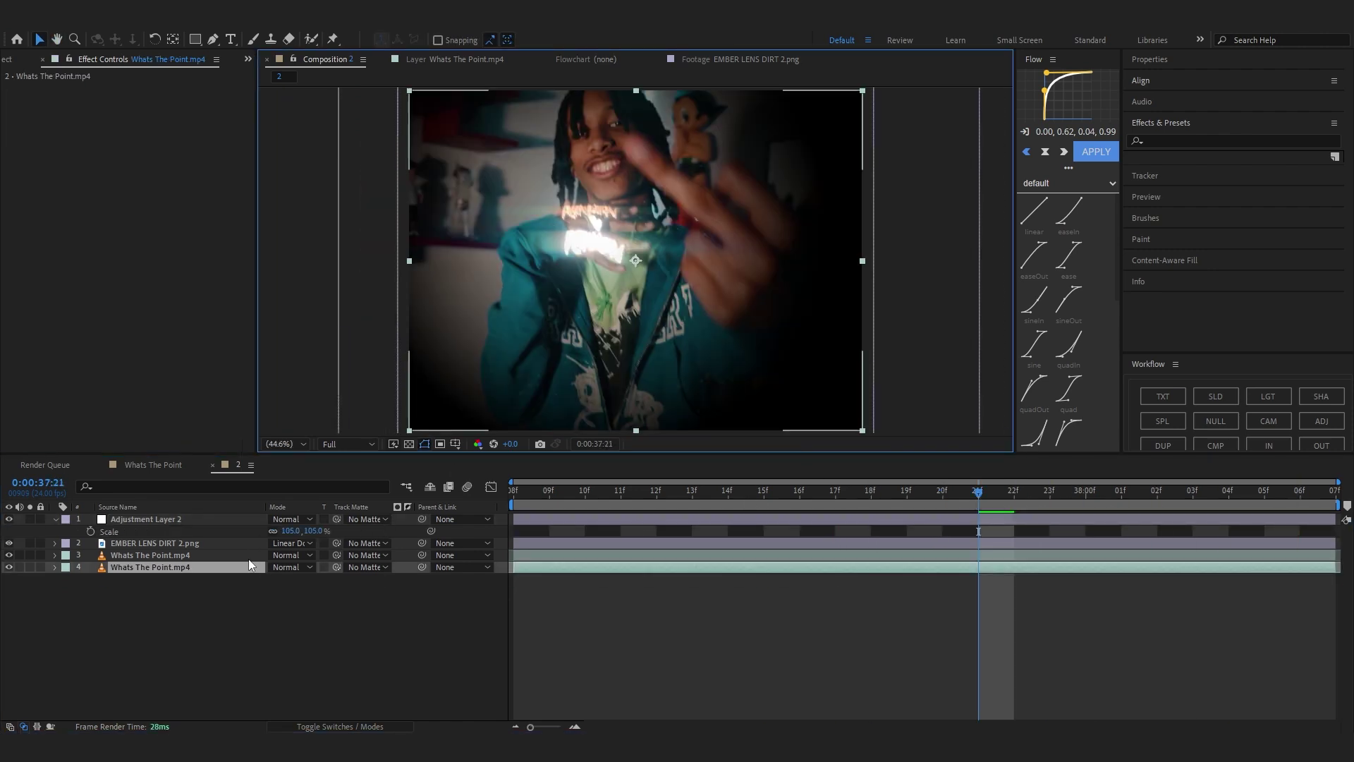
pyautogui.press('t')
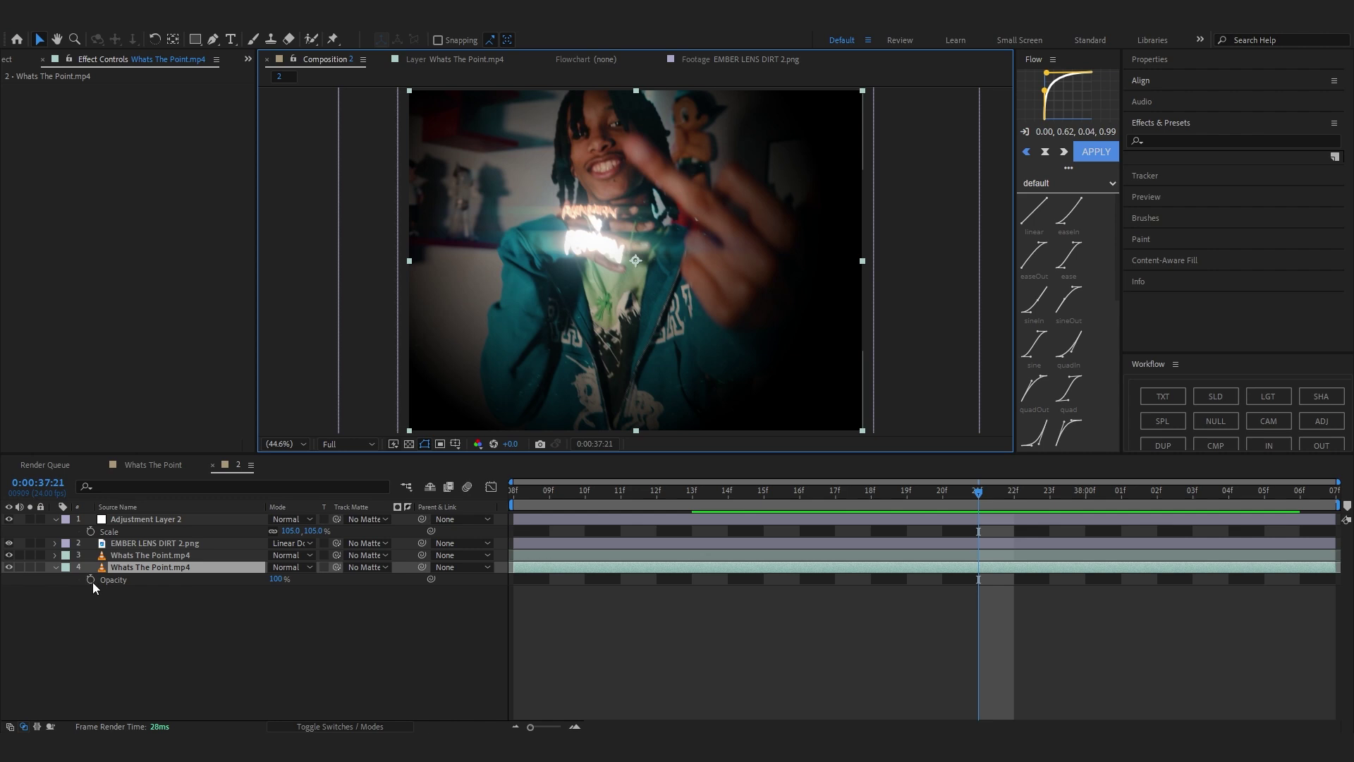
pyautogui.click(90, 580)
pyautogui.moveTo(1075, 490); pyautogui.dragTo(1301, 491)
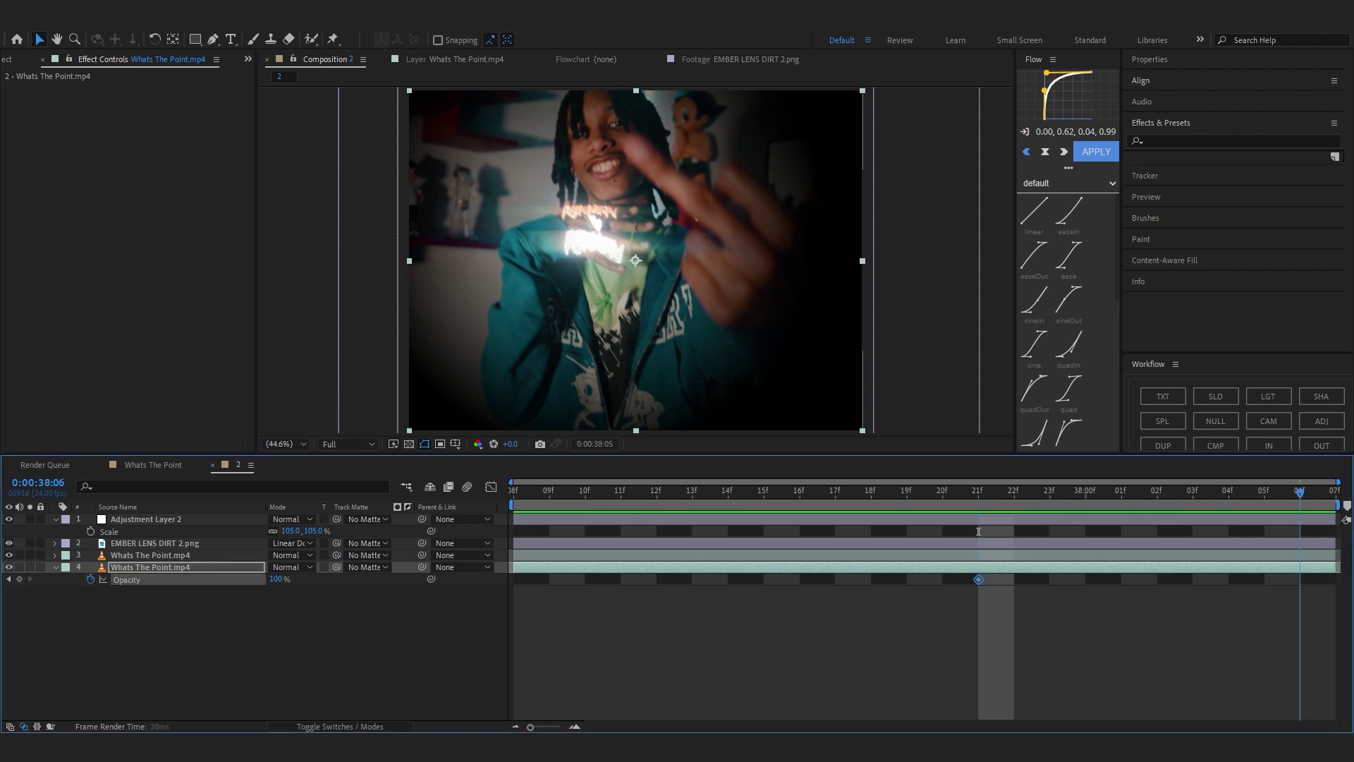
pyautogui.moveTo(275, 579); pyautogui.dragTo(200, 596)
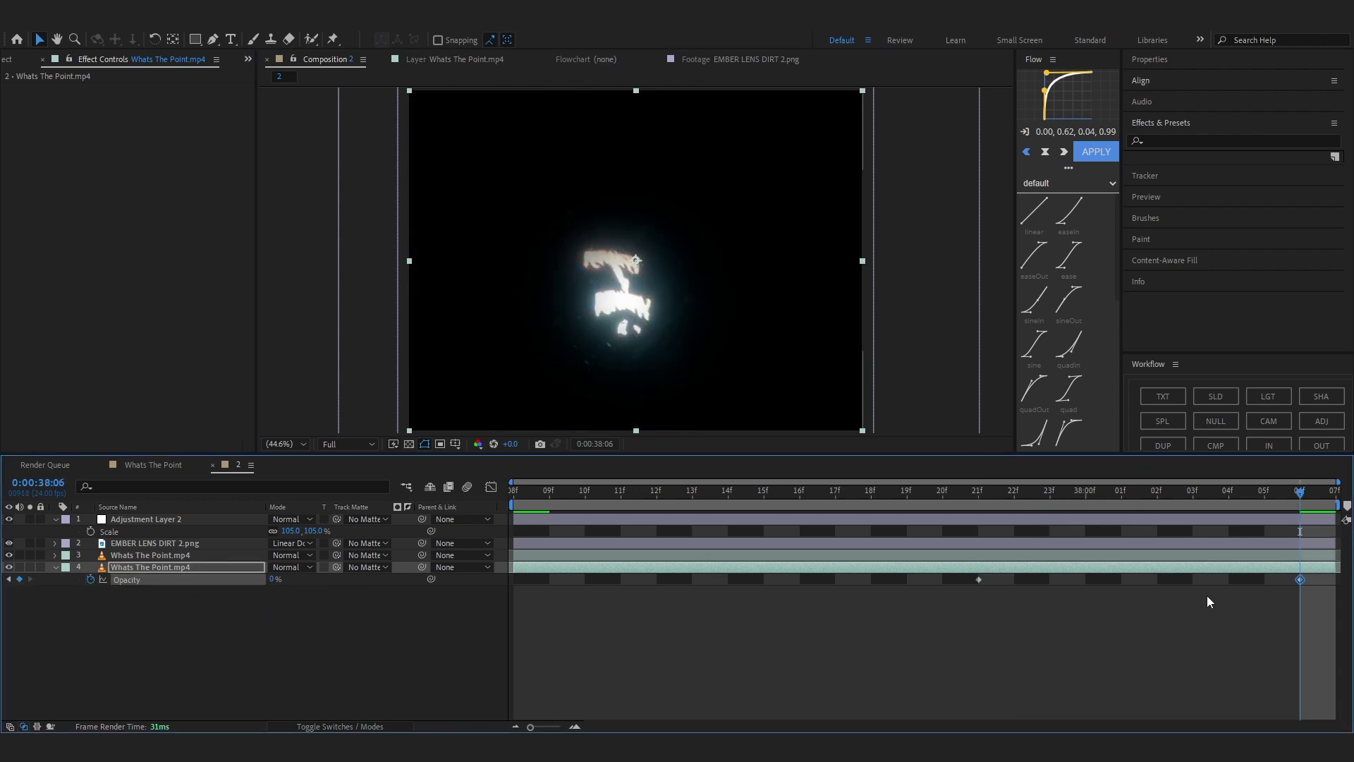
pyautogui.moveTo(1300, 580); pyautogui.dragTo(1336, 580)
pyautogui.press('j')
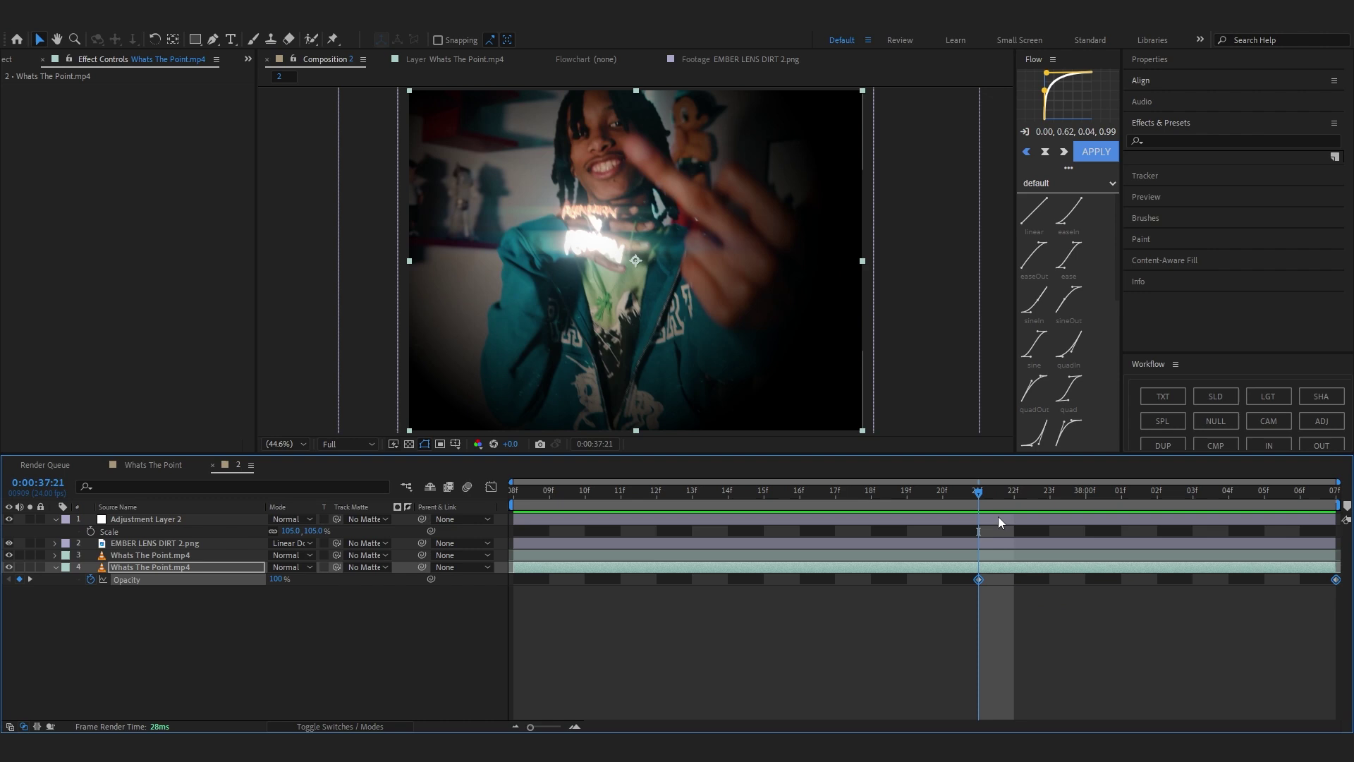
# Give the rotoscoped pendant layer the same Opacity fade, and start it at 0:00:38:01
pyautogui.click(1003, 556)
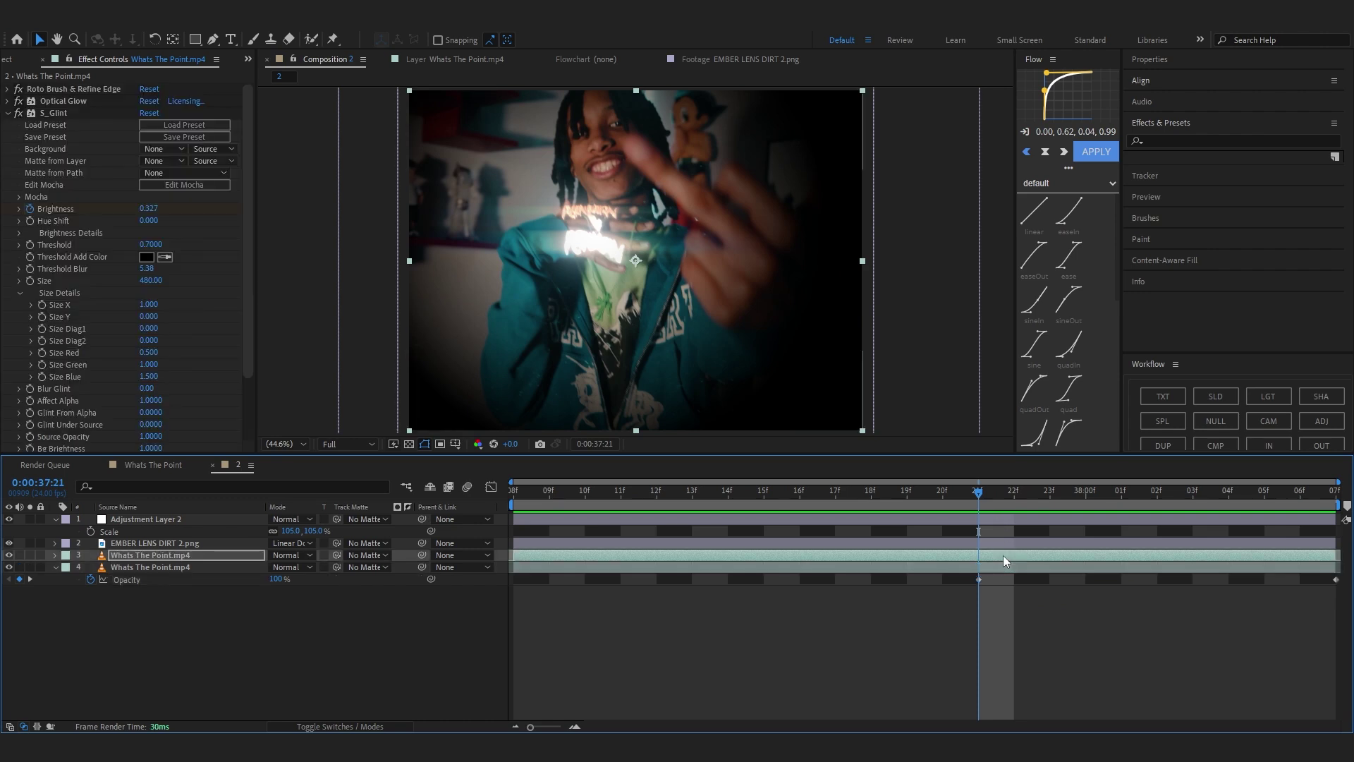
pyautogui.press('Home')
pyautogui.press('u')
pyautogui.press('space')
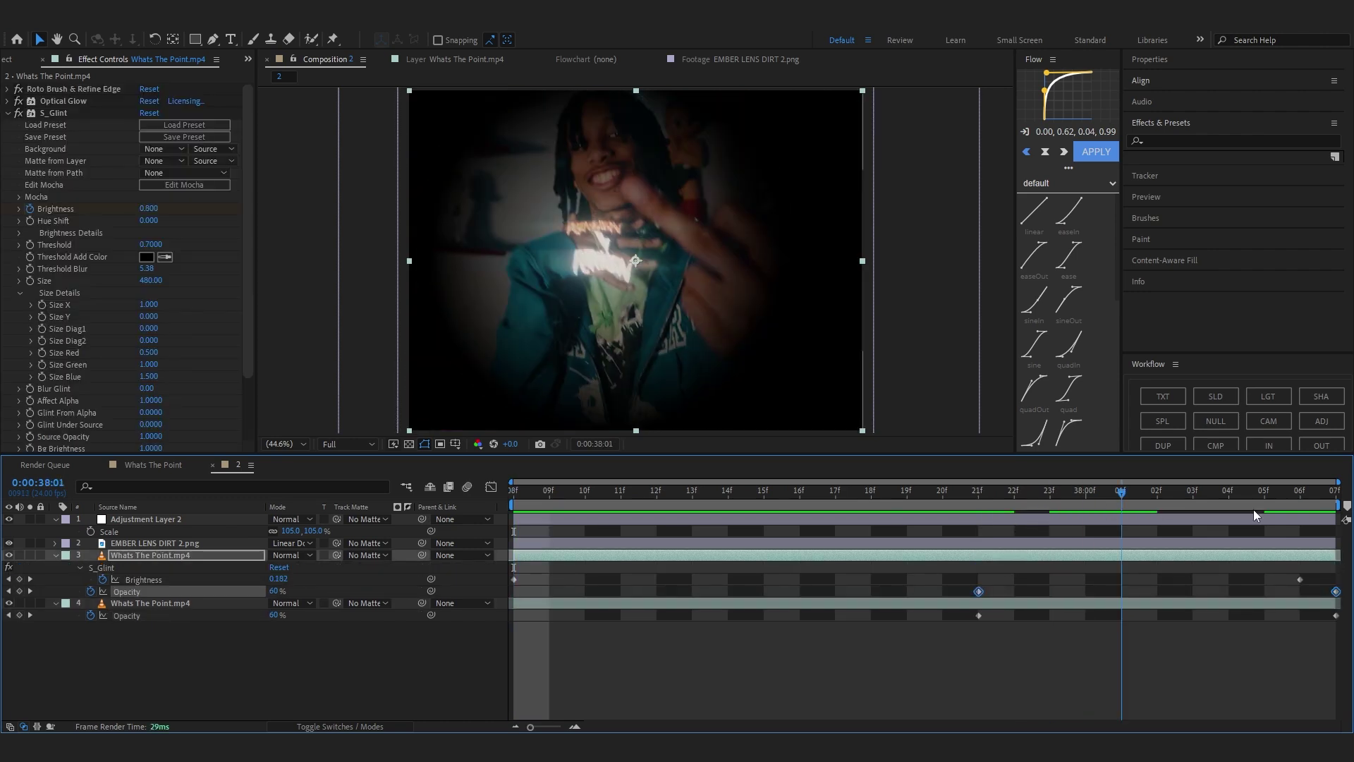
pyautogui.moveTo(1071, 521); pyautogui.dragTo(961, 528)
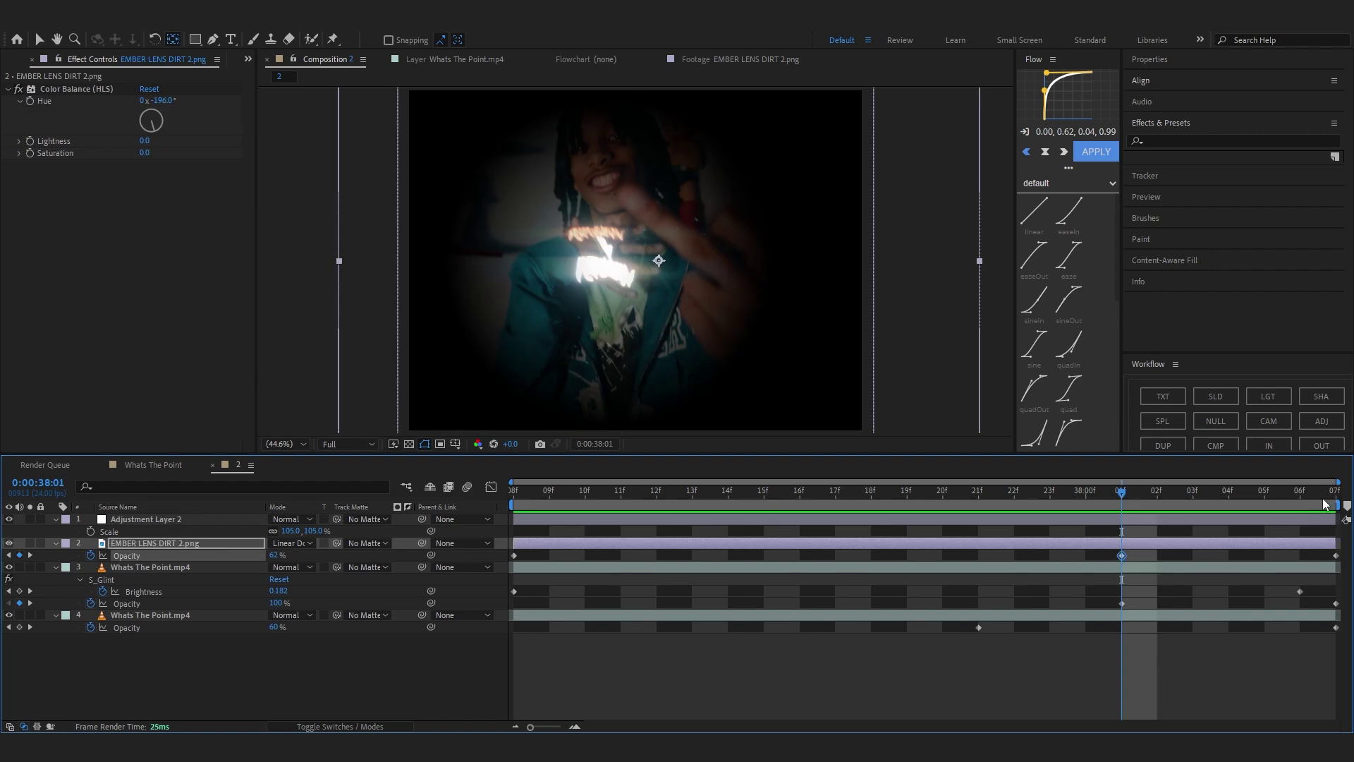
# Fade out the EMBER LENS DIRT 2.png overlay by adjusting its Opacity keyframes near the clip's end
pyautogui.click(1323, 499)
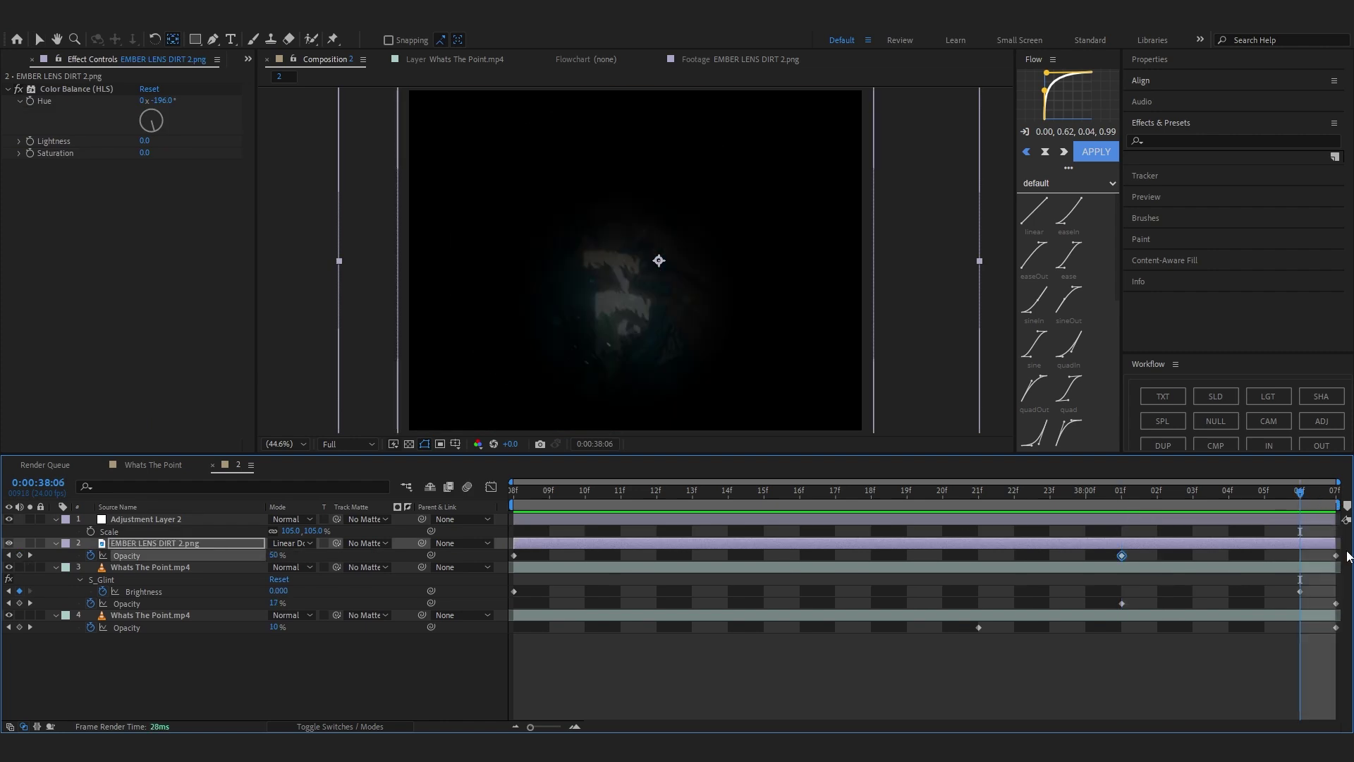
pyautogui.moveTo(1336, 556); pyautogui.dragTo(1296, 560)
pyautogui.moveTo(274, 555); pyautogui.dragTo(270, 555)
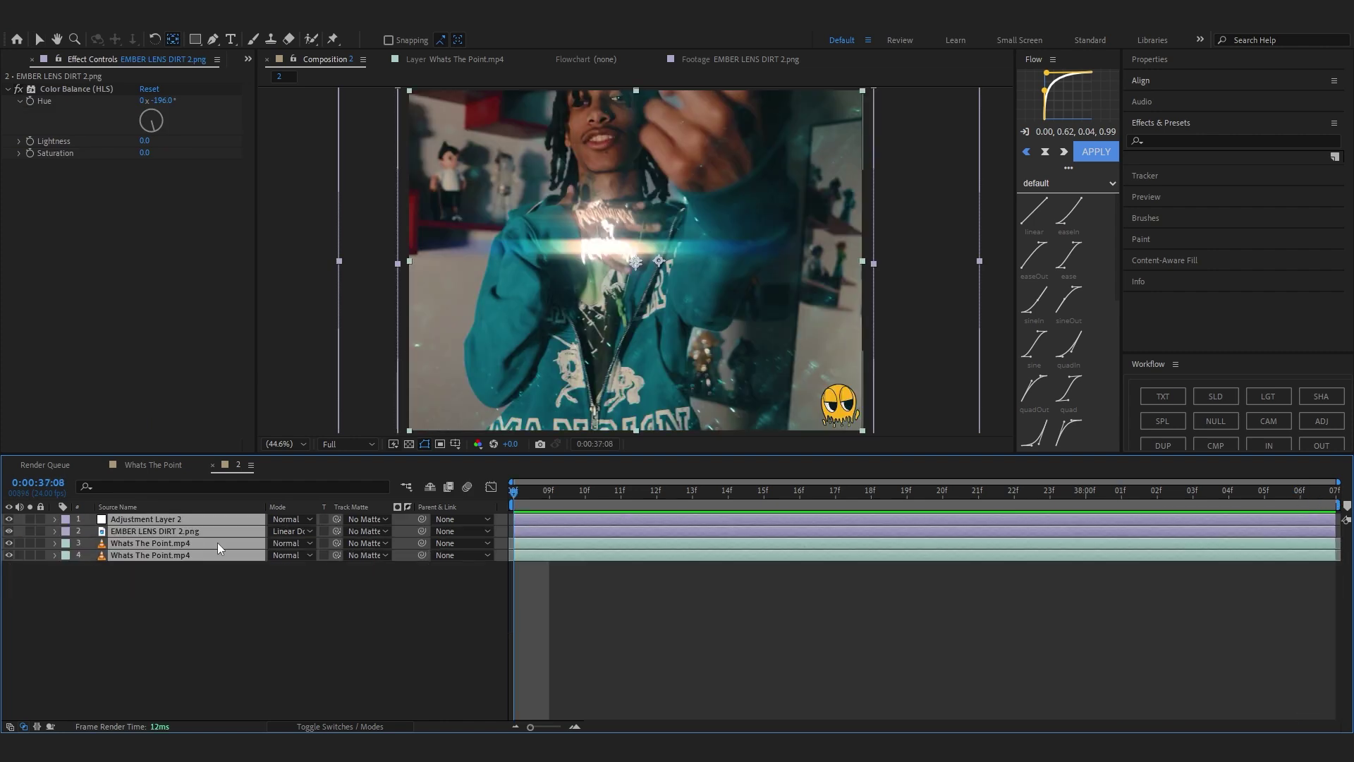
# Pre-compose all four layers of the composition into Pre-comp 1
pyautogui.rightClick(217, 542)
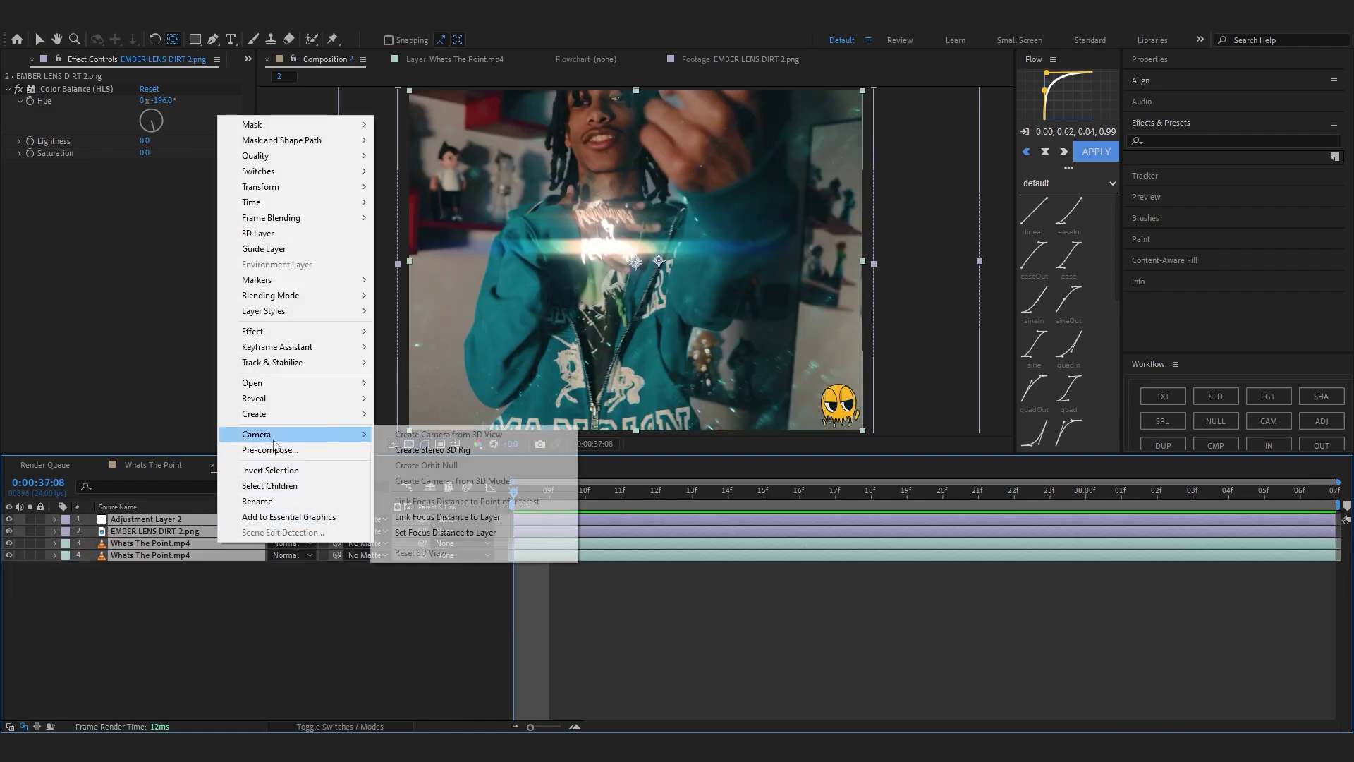
pyautogui.click(269, 450)
pyautogui.click(732, 382)
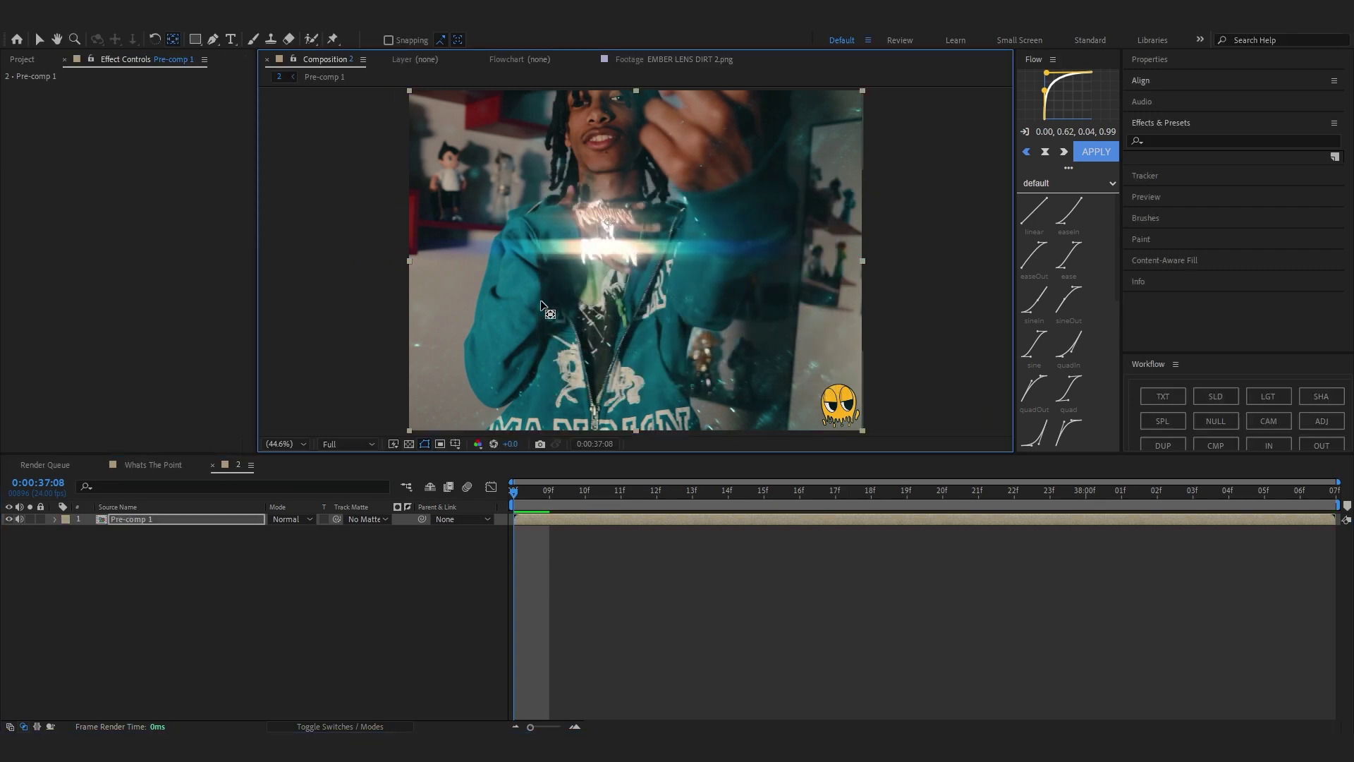
# Animate Pre-comp 1's Scale from 252% on the first frame to 100% at the clip's end
pyautogui.hotkey('alt', 'shift', 's')
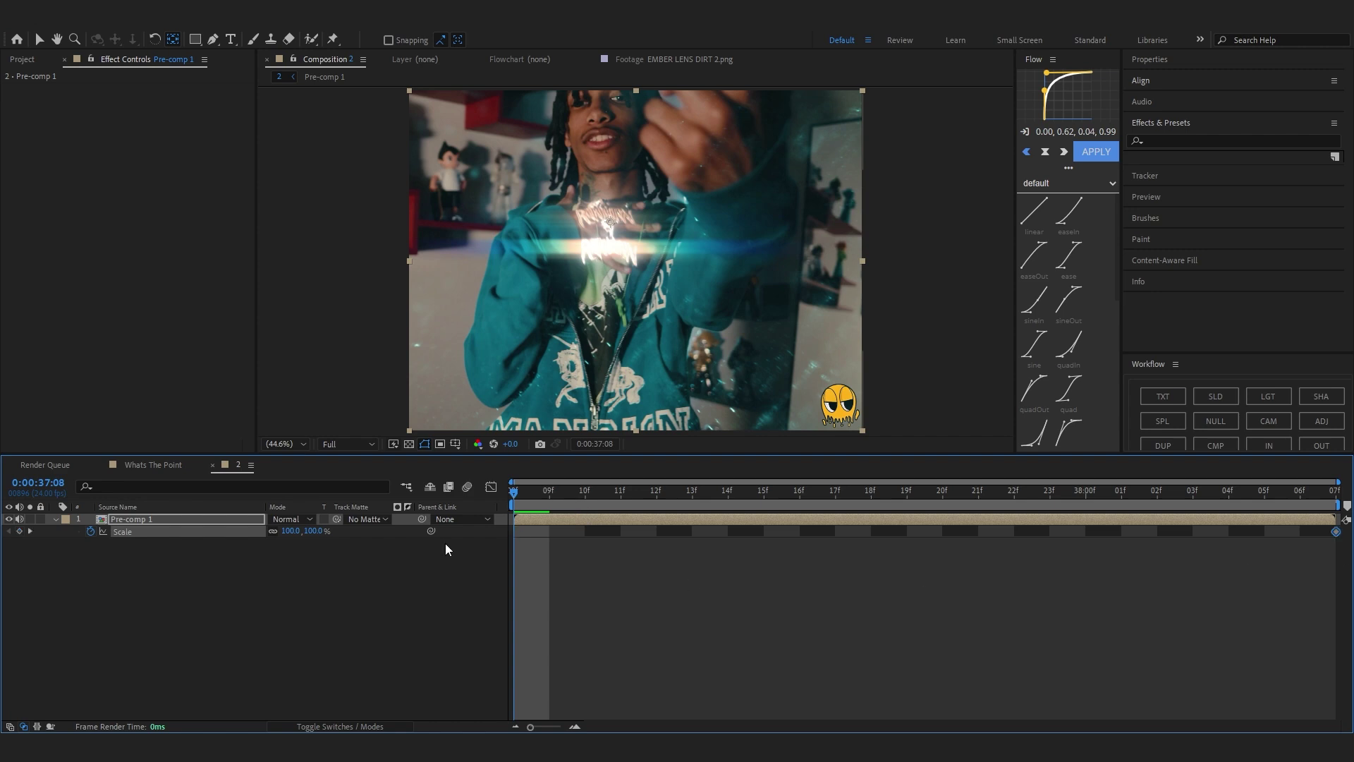
pyautogui.moveTo(304, 534); pyautogui.dragTo(380, 510)
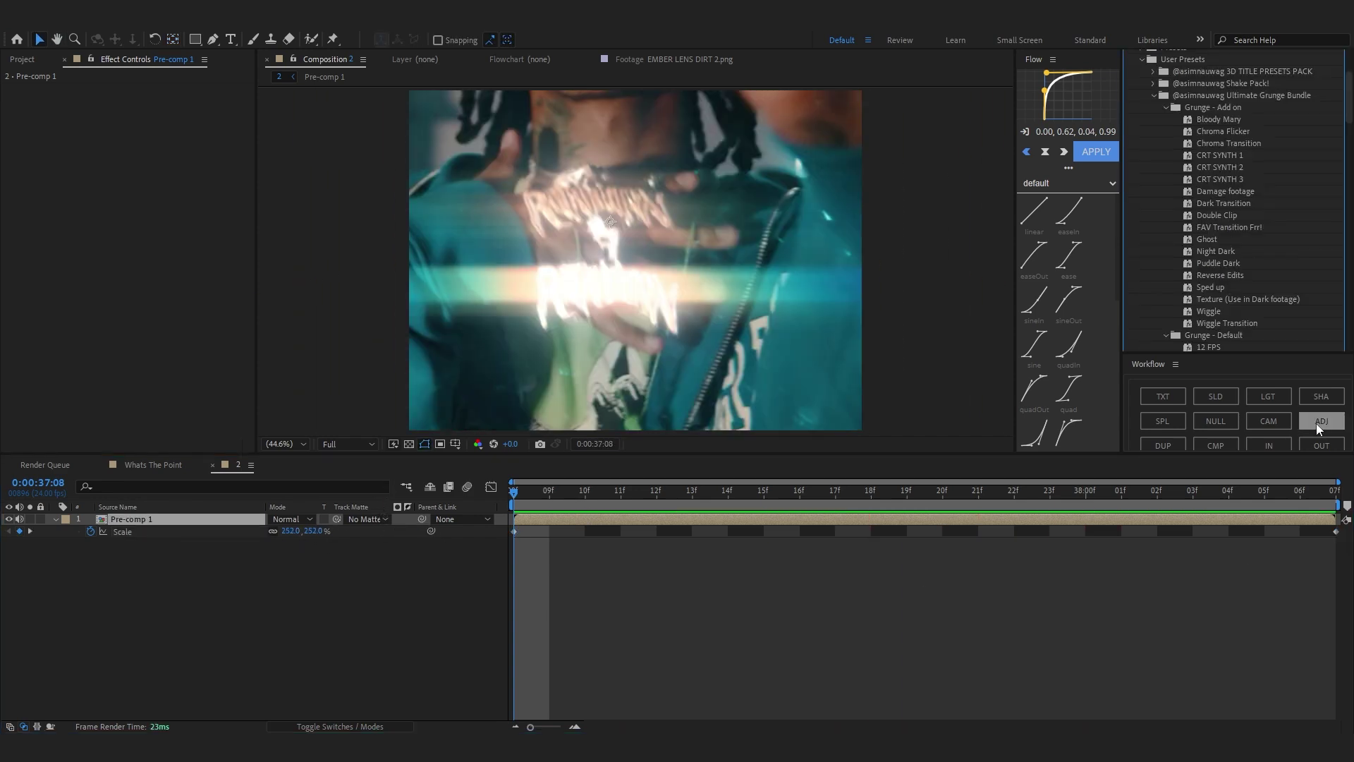
# Add an adjustment layer above Pre-comp 1, apply the Puddle Dark preset to it and reveal its keyframes
pyautogui.click(1315, 424)
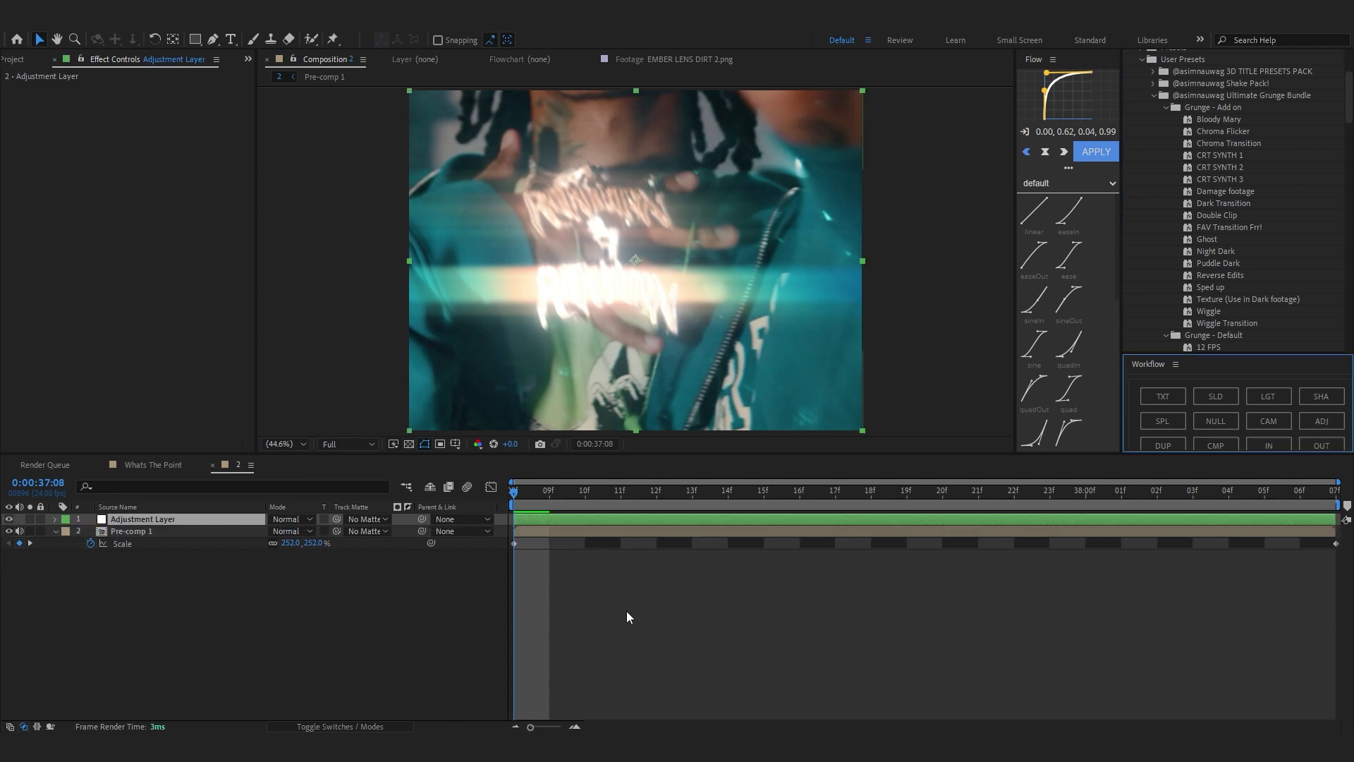
pyautogui.scroll(-2, 1199, 231)
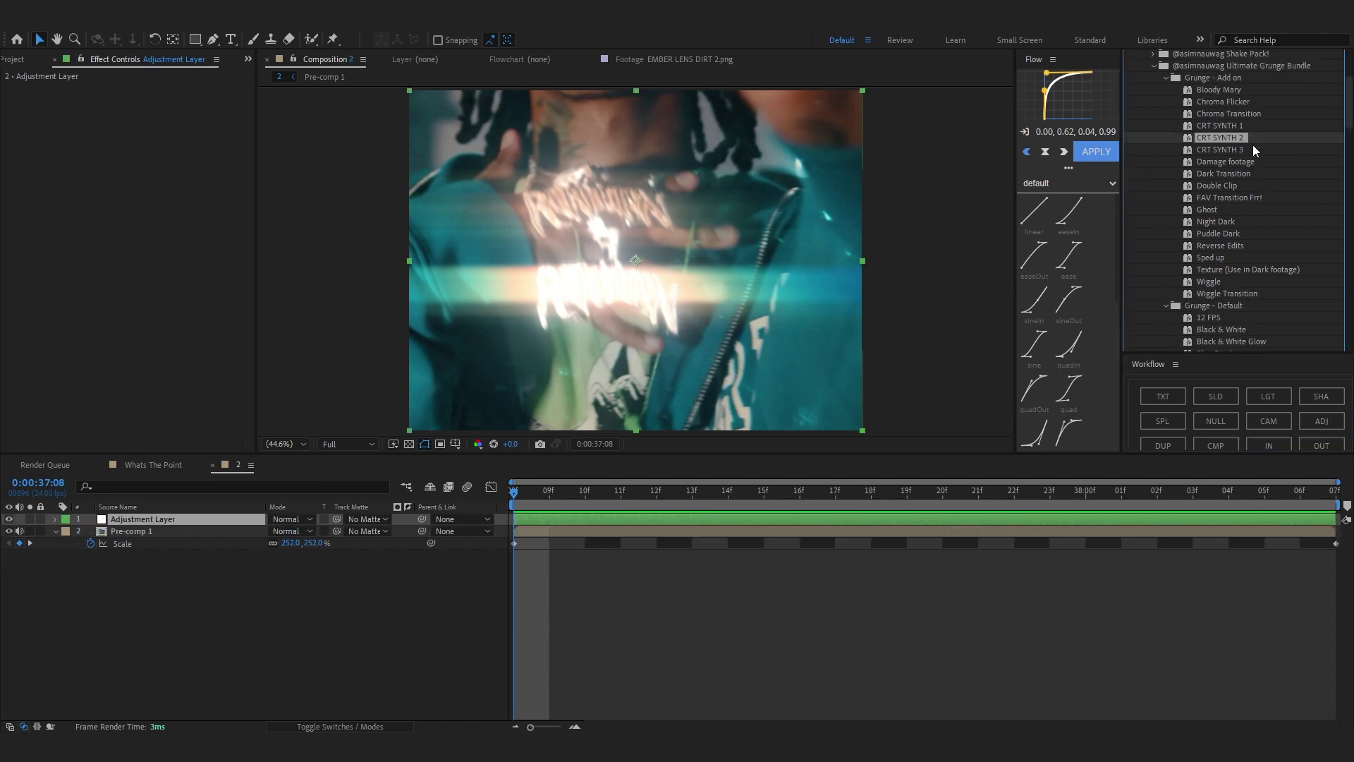
pyautogui.scroll(-5, 1248, 166)
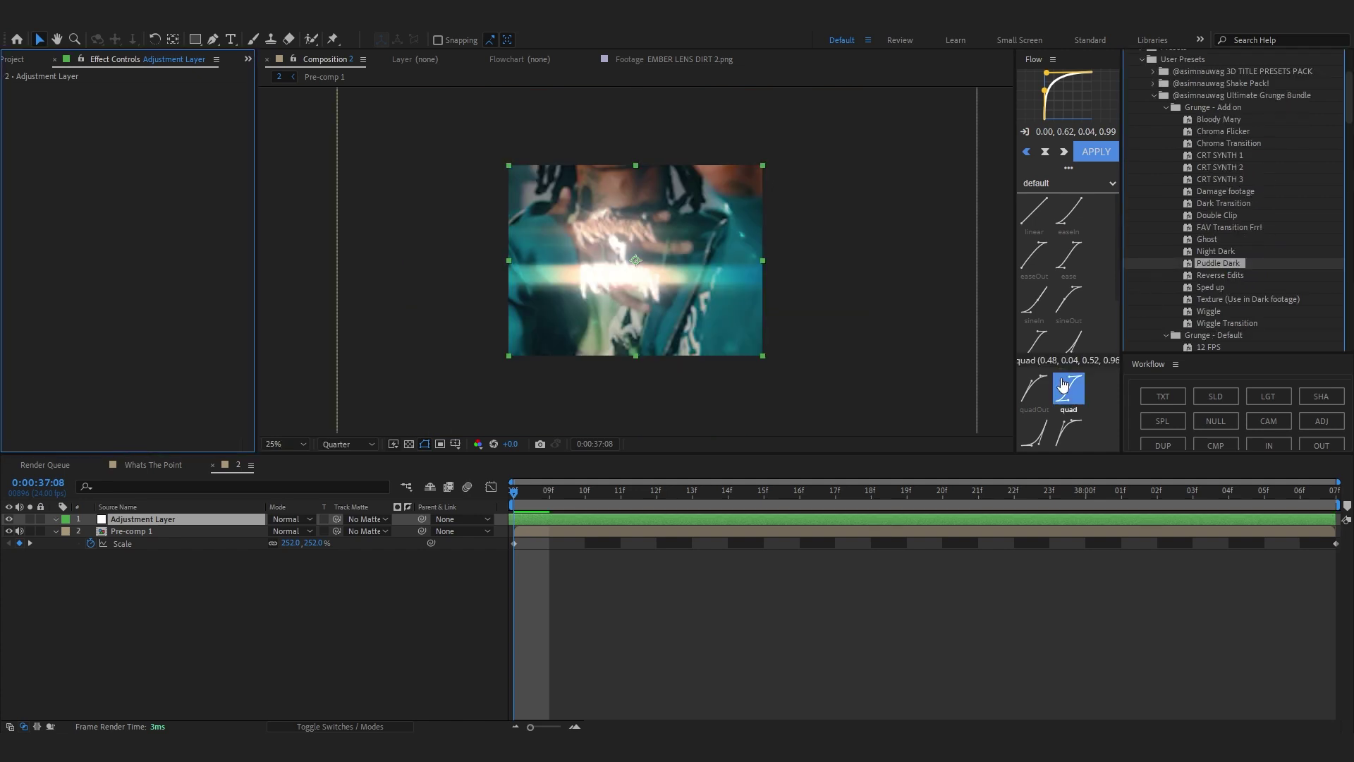
pyautogui.press('u')
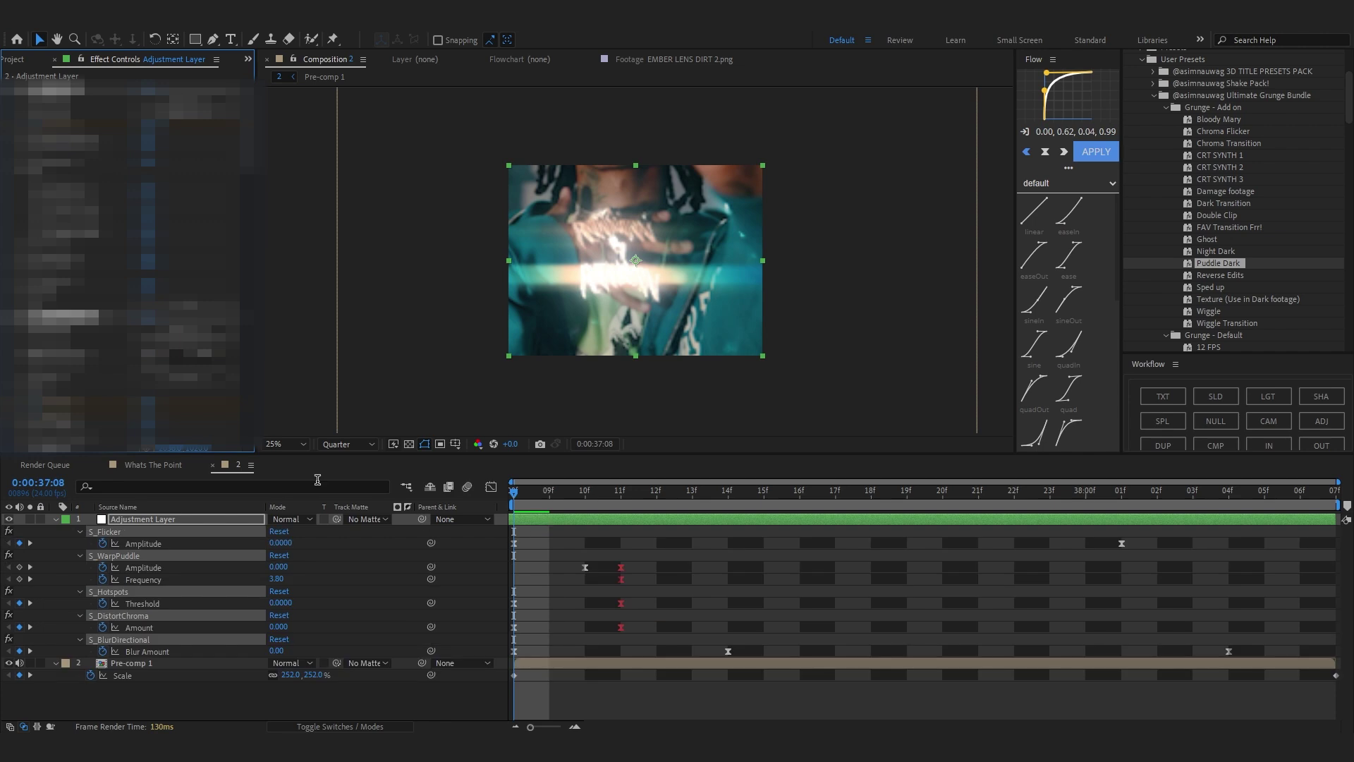
# Remove the S_Hotspots effect from the adjustment layer, select the remaining effect keyframes and enlarge the preview
pyautogui.doubleClick(94, 124)
pyautogui.press('Delete')
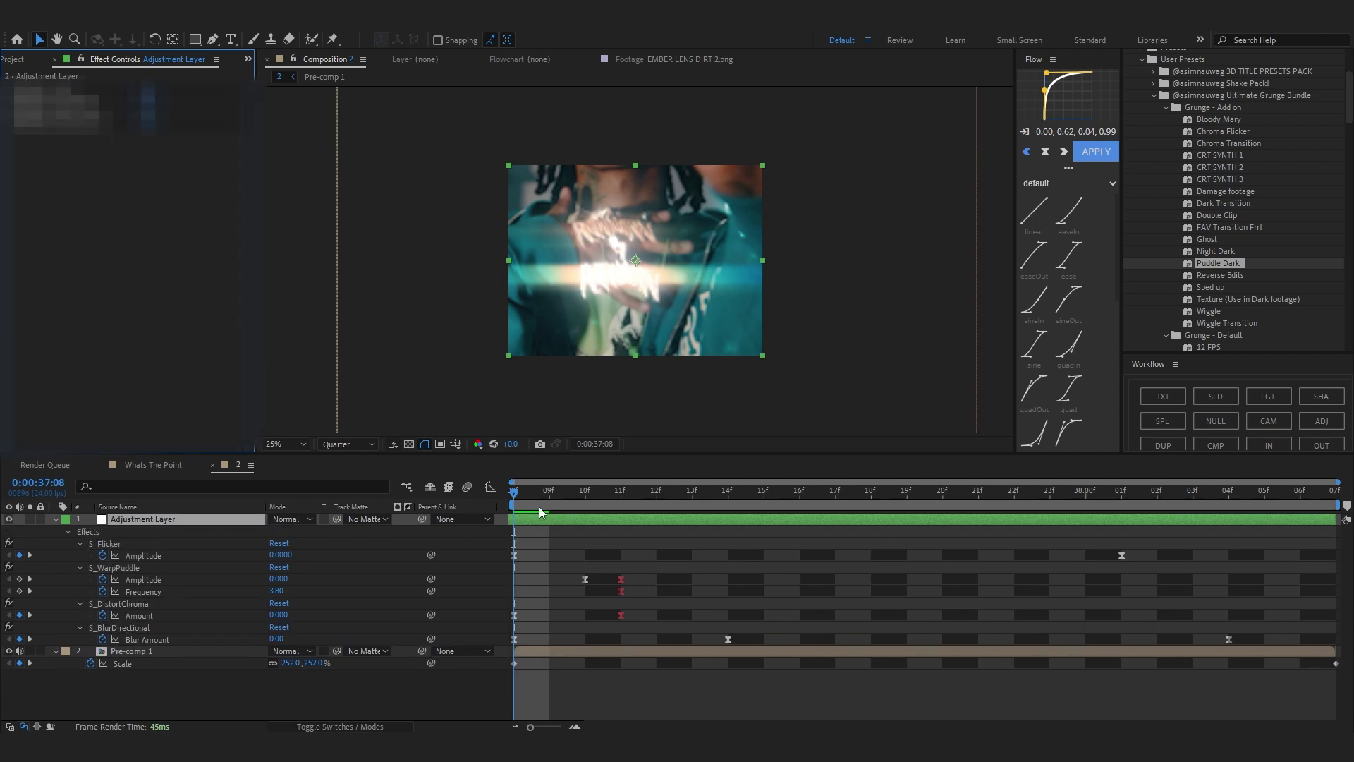
pyautogui.moveTo(470, 542); pyautogui.dragTo(1128, 642)
pyautogui.press('.')
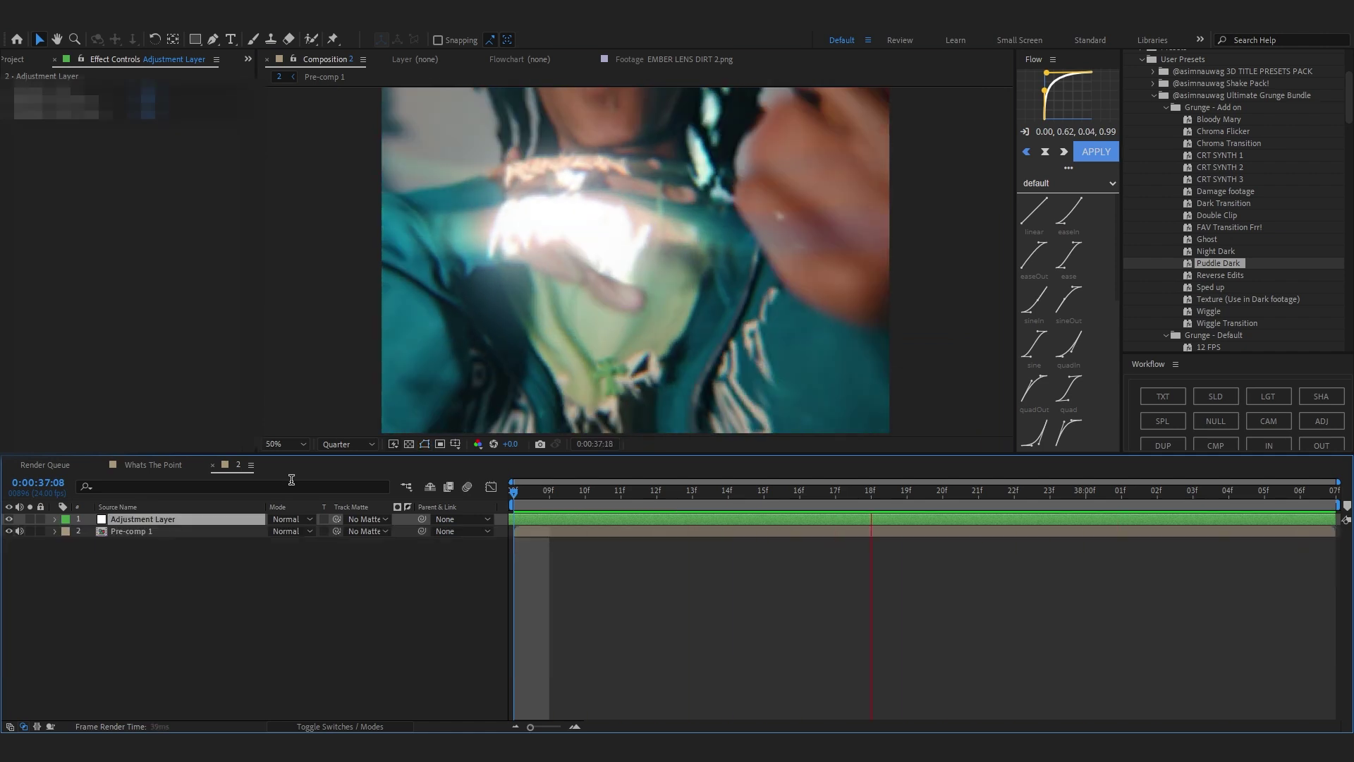
# Bring up the list of project items
pyautogui.click(20, 61)
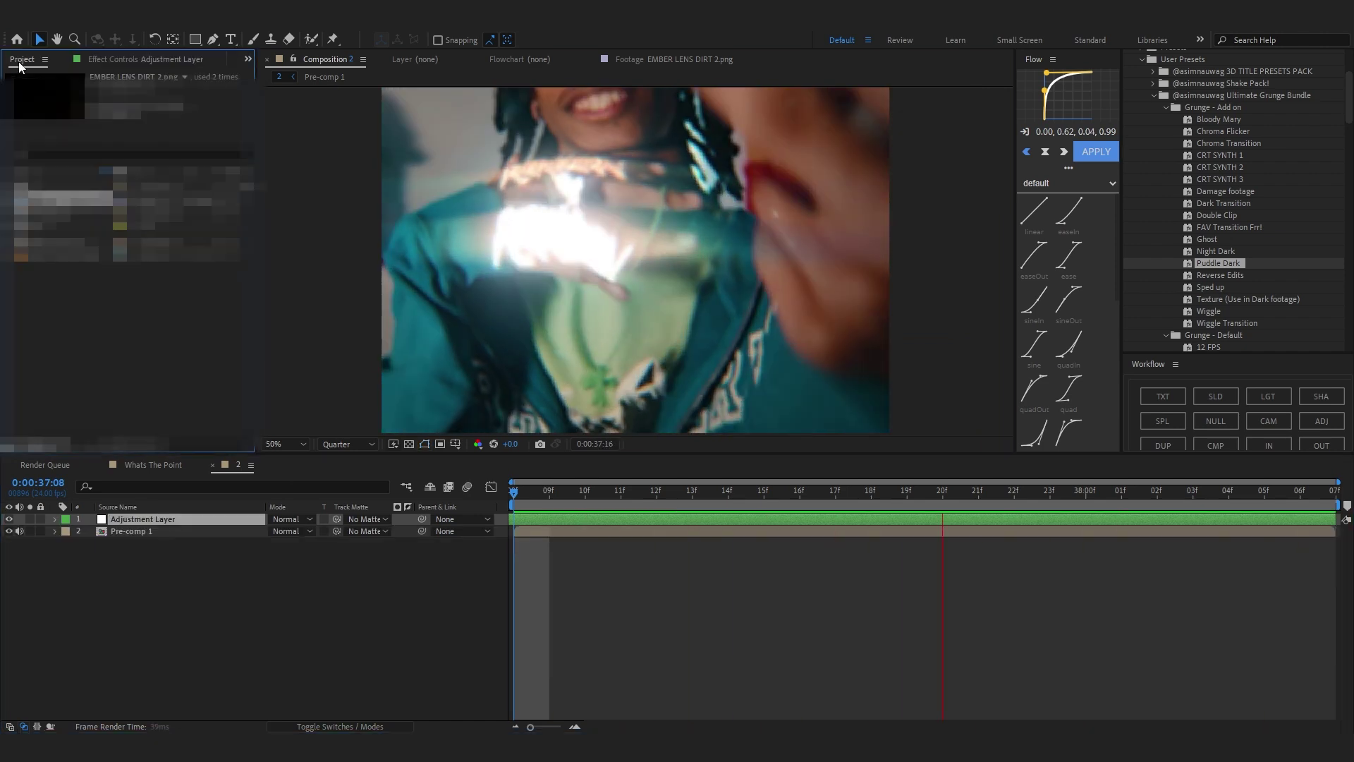